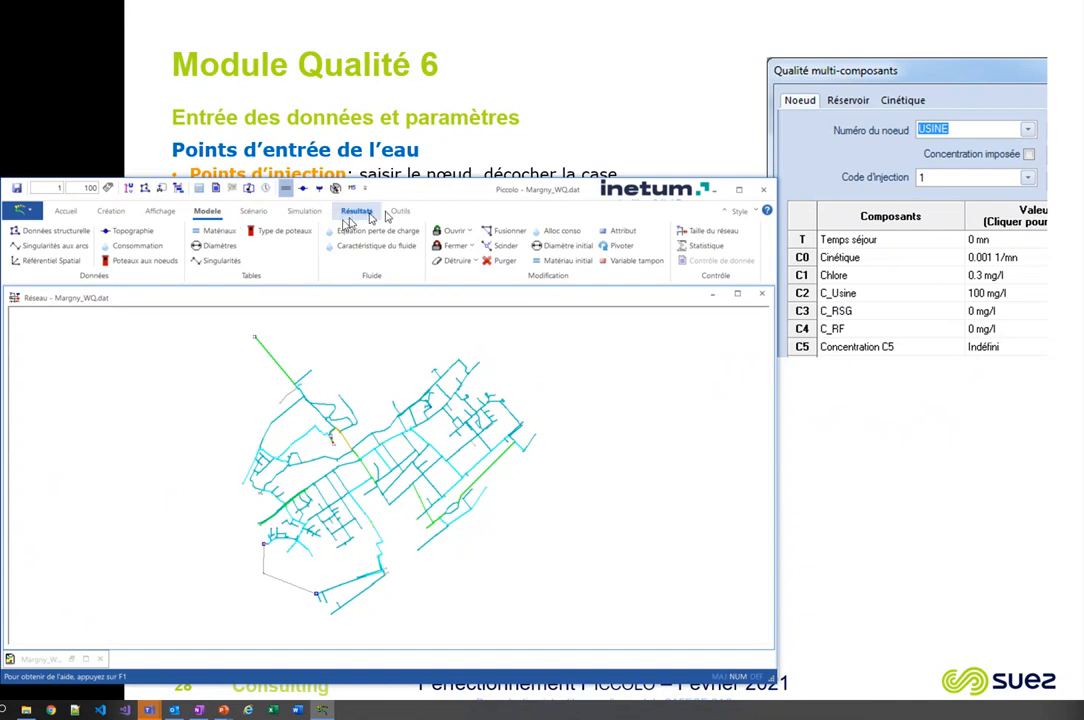
Step: Review the preceding Module Qualité 5 slide and return to the Module Qualité 6 slide
left_click(487, 150)
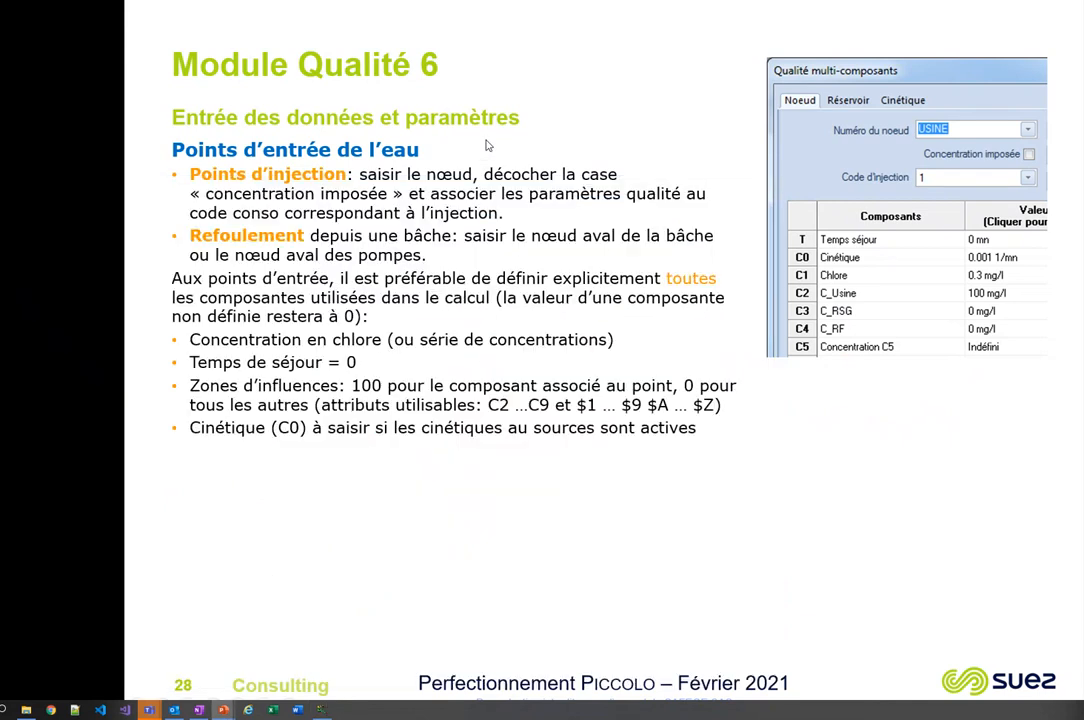
key("Left")
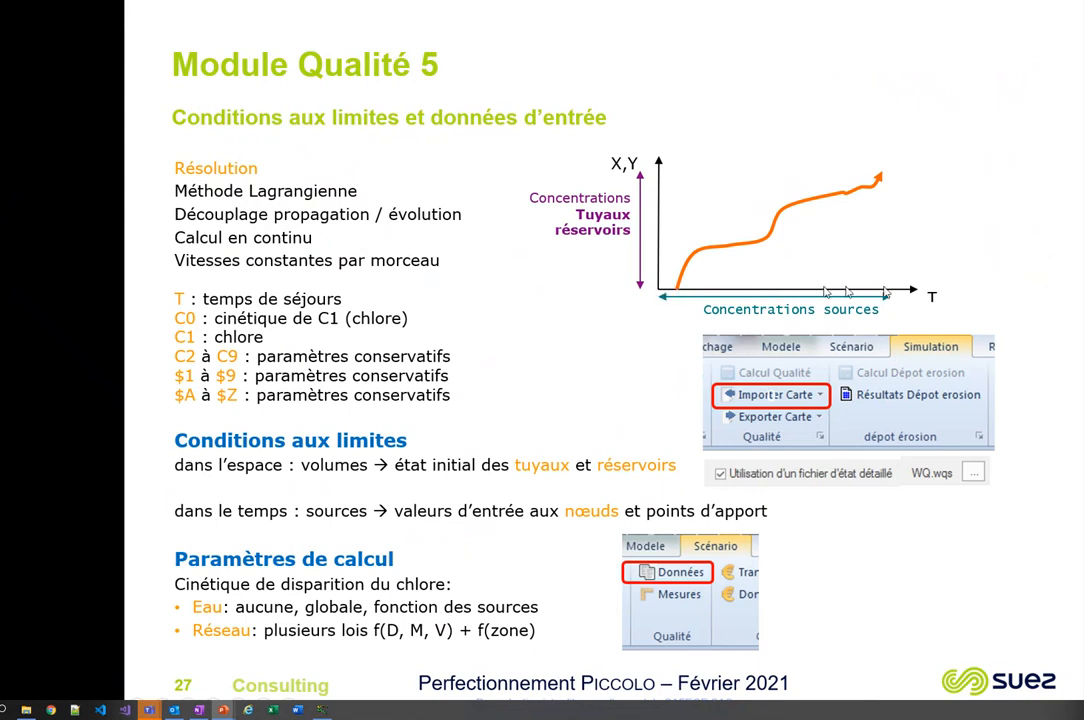
left_click(306, 541)
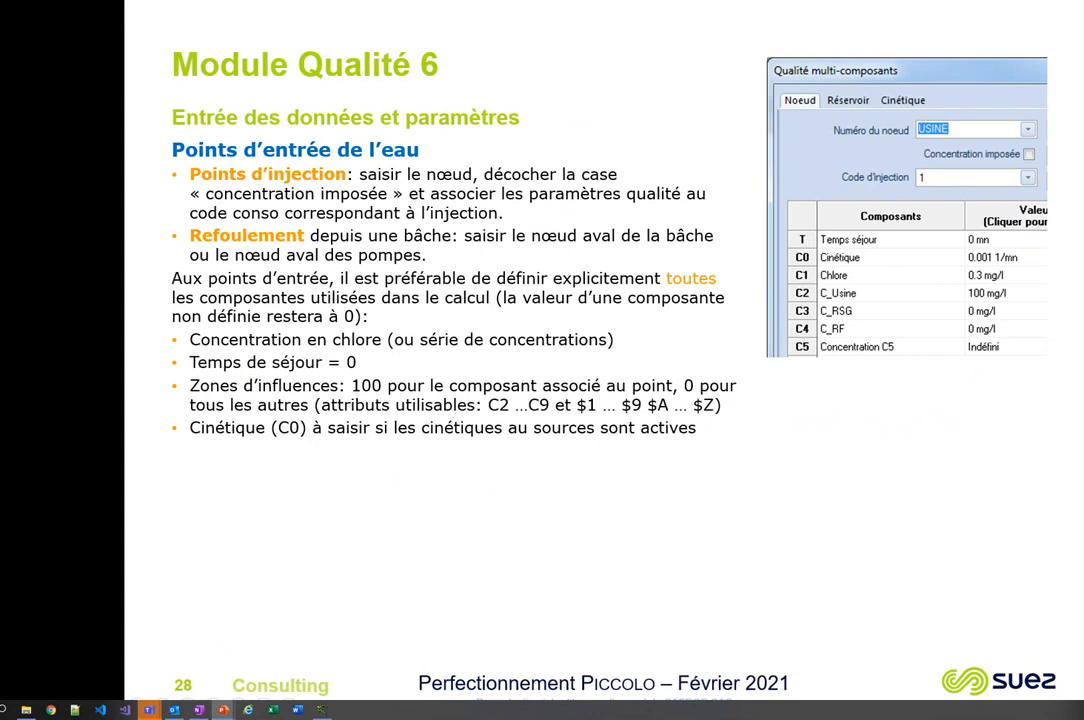
Step: Switch to Piccolo, open the scenario's quality data, and review the reservoir and kinetics settings before returning to the node settings
left_click(322, 710)
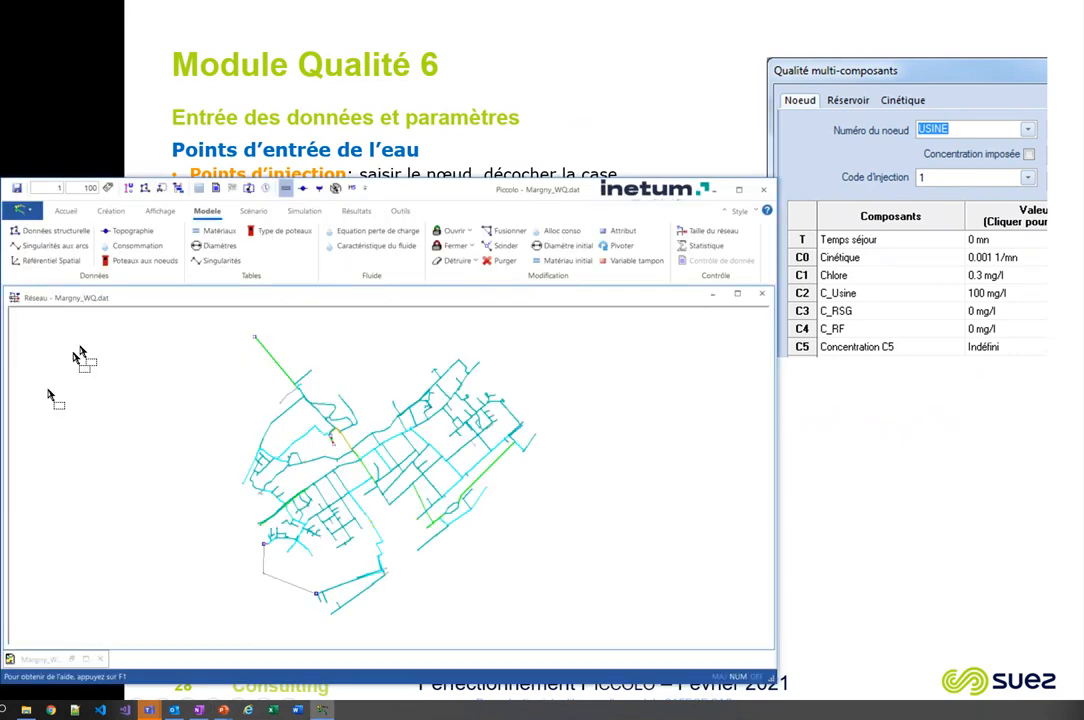
left_click(263, 214)
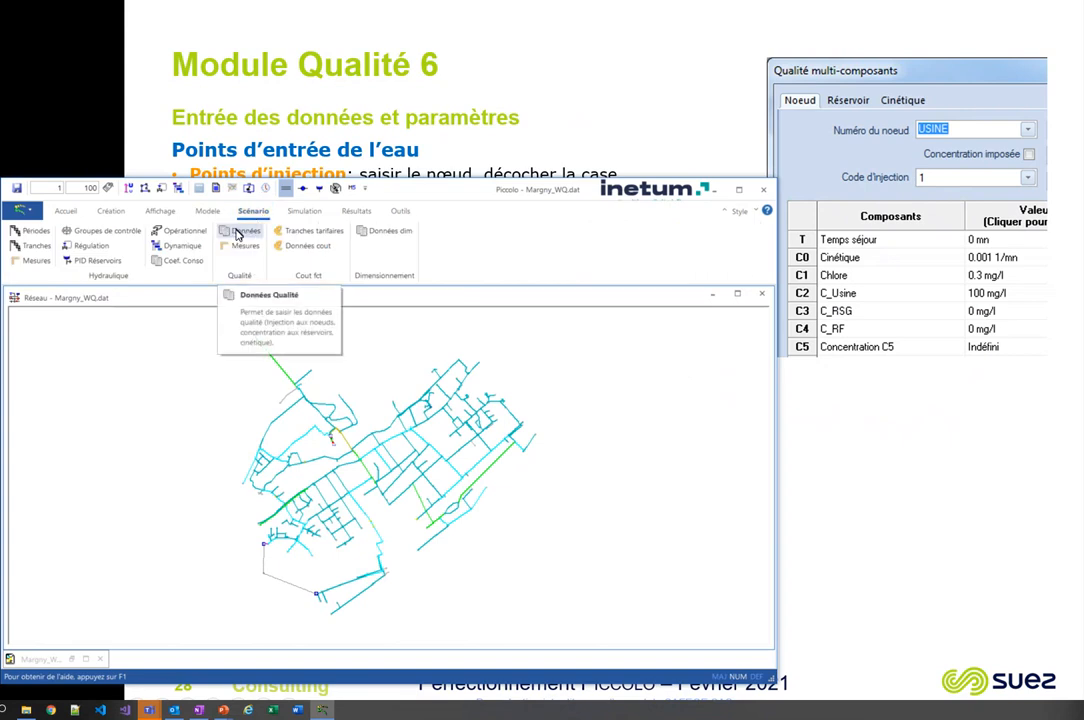
left_click(237, 233)
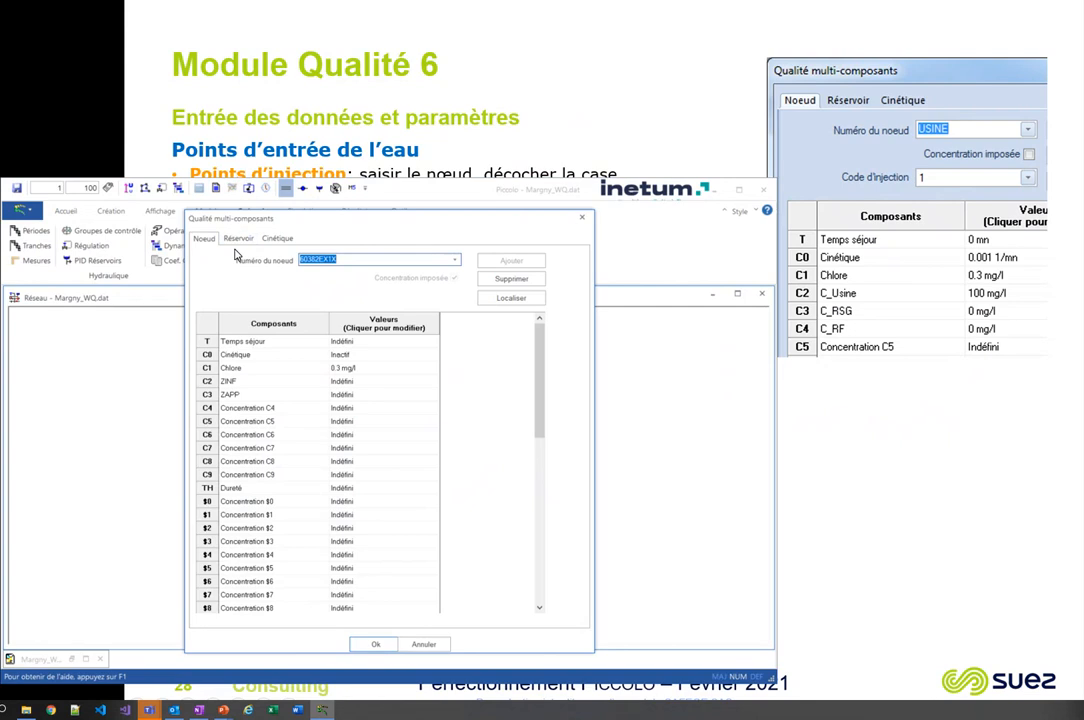
left_click_drag(344, 224, 213, 117)
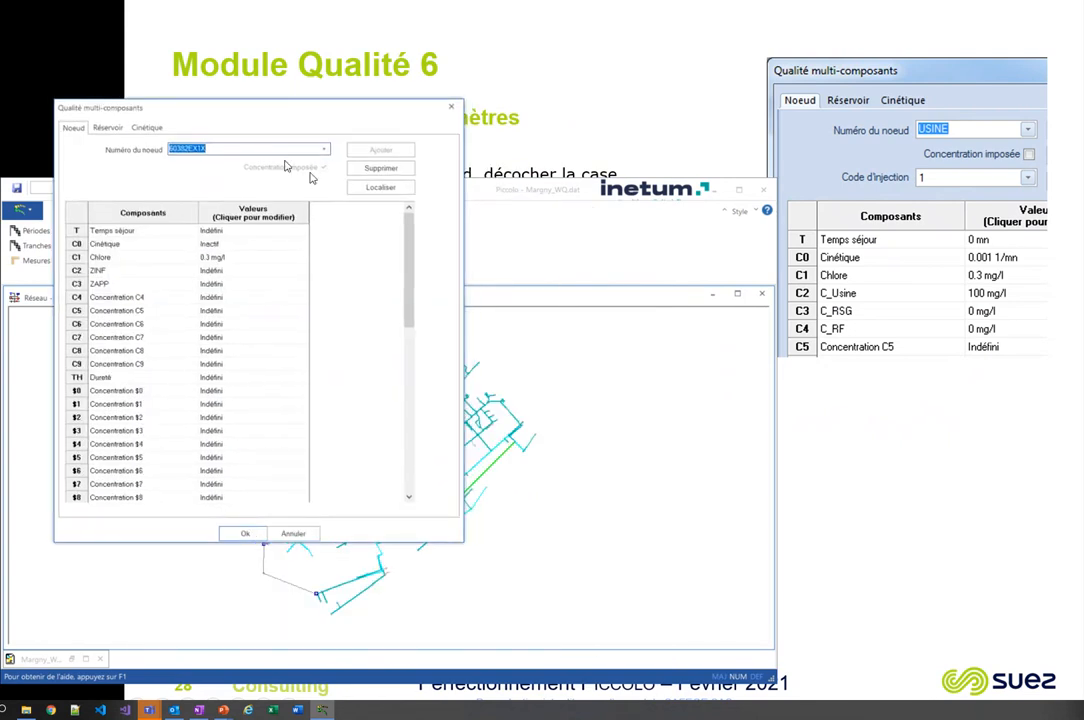
left_click(106, 129)
left_click(142, 131)
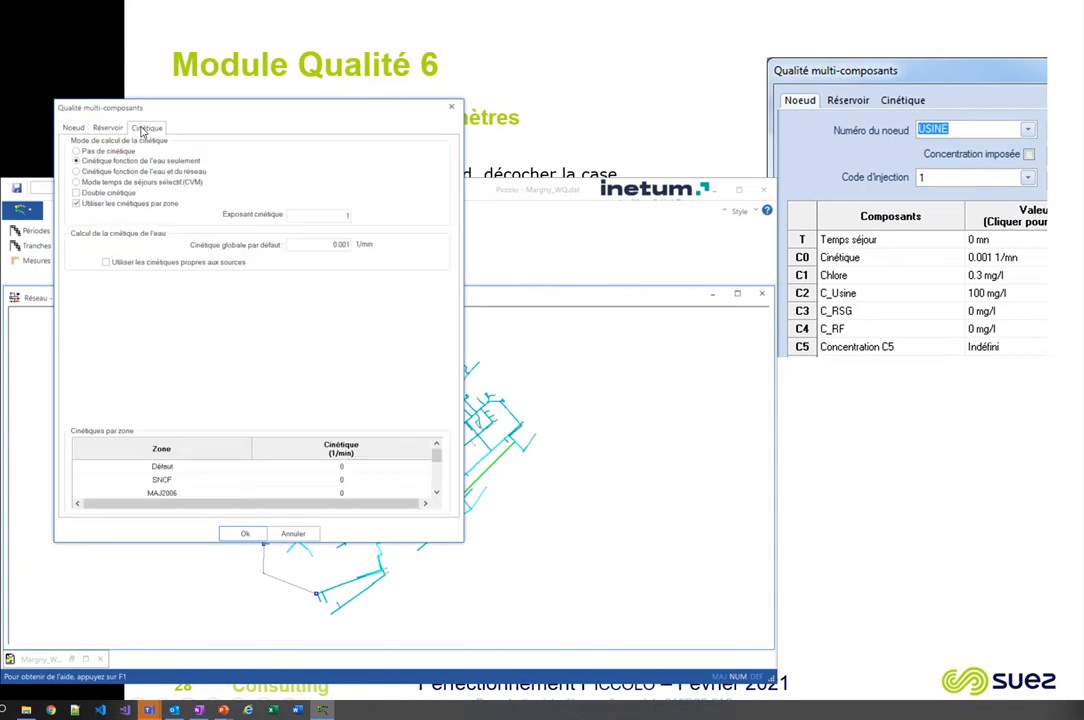
left_click(69, 131)
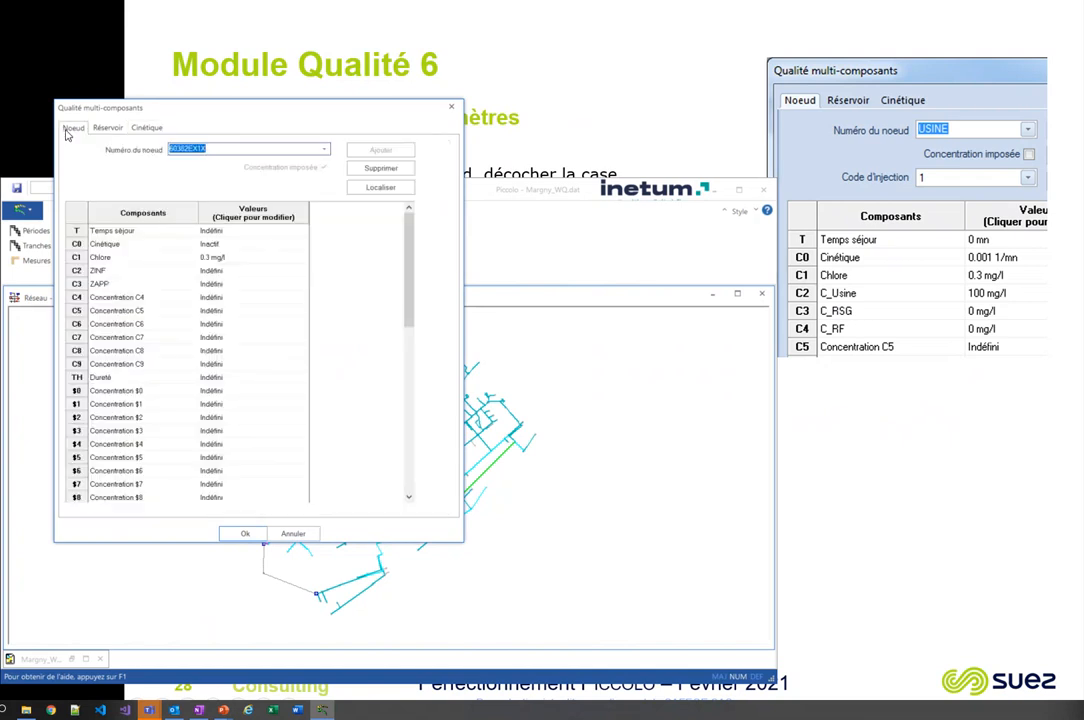
Step: Examine the component values defined for nodes 60382V63V and 60382EX1X, keeping the network plan in view, and close the quality data
left_click(324, 150)
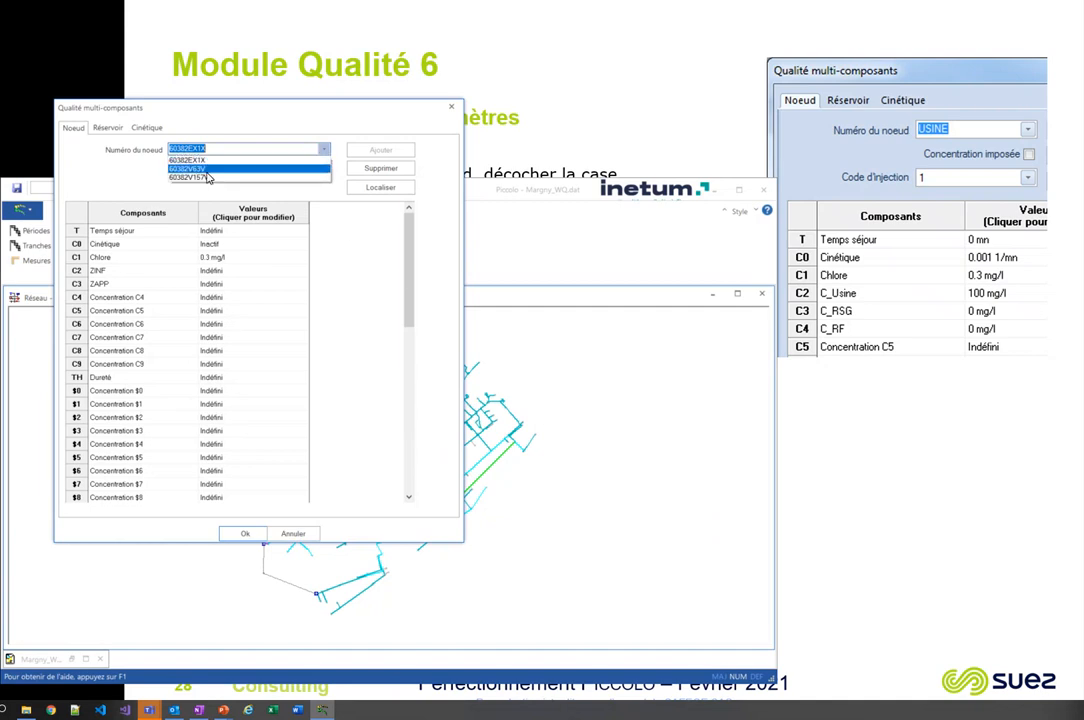
left_click(297, 170)
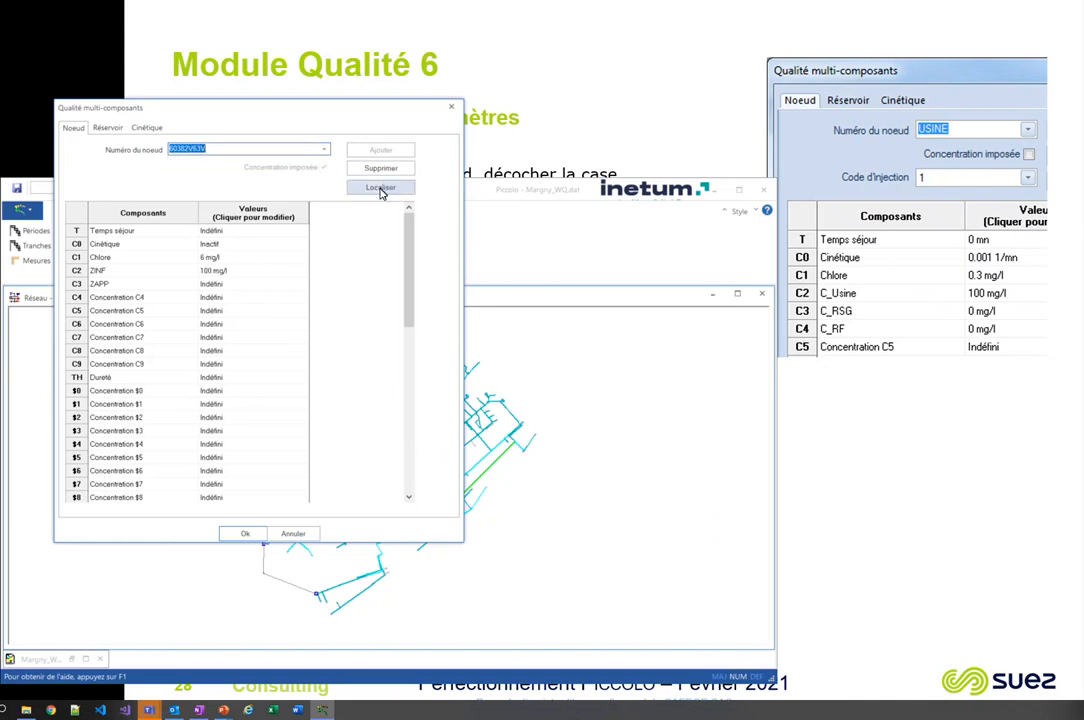
left_click(324, 149)
left_click(262, 160)
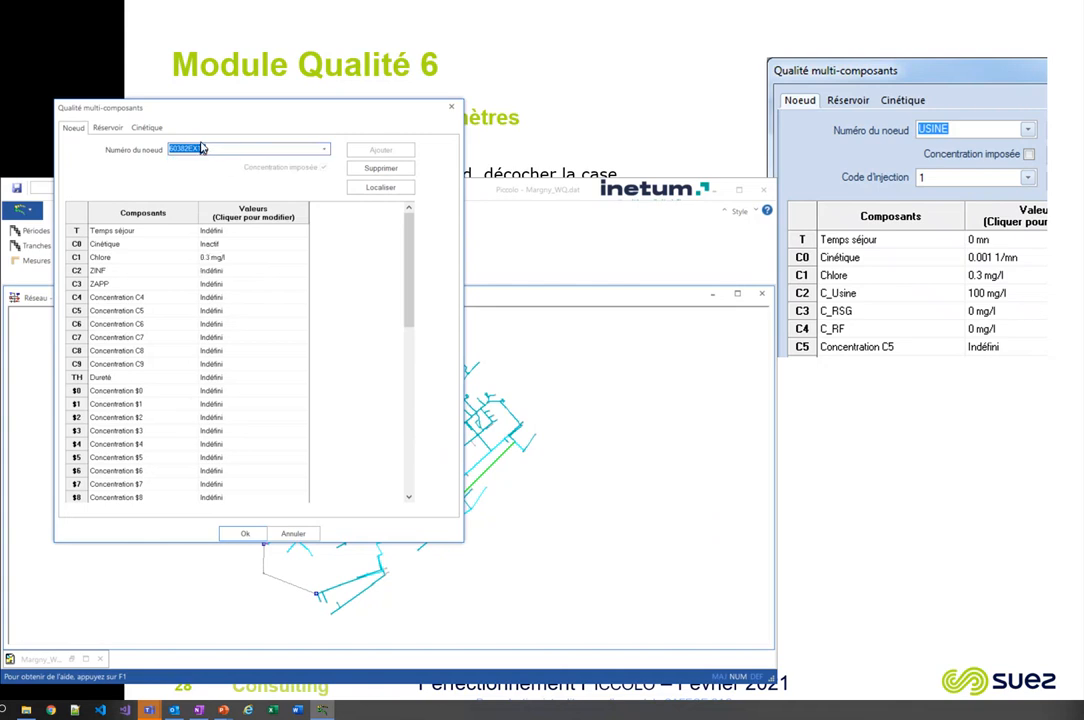
left_click_drag(199, 113, 540, 110)
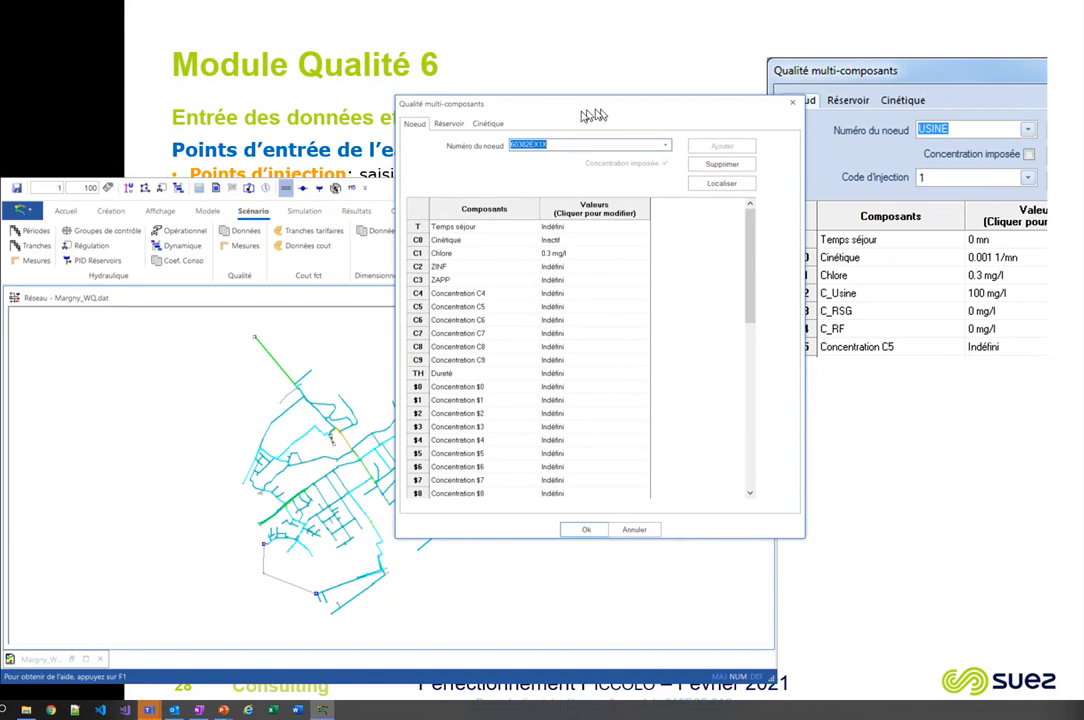
left_click_drag(549, 111, 428, 121)
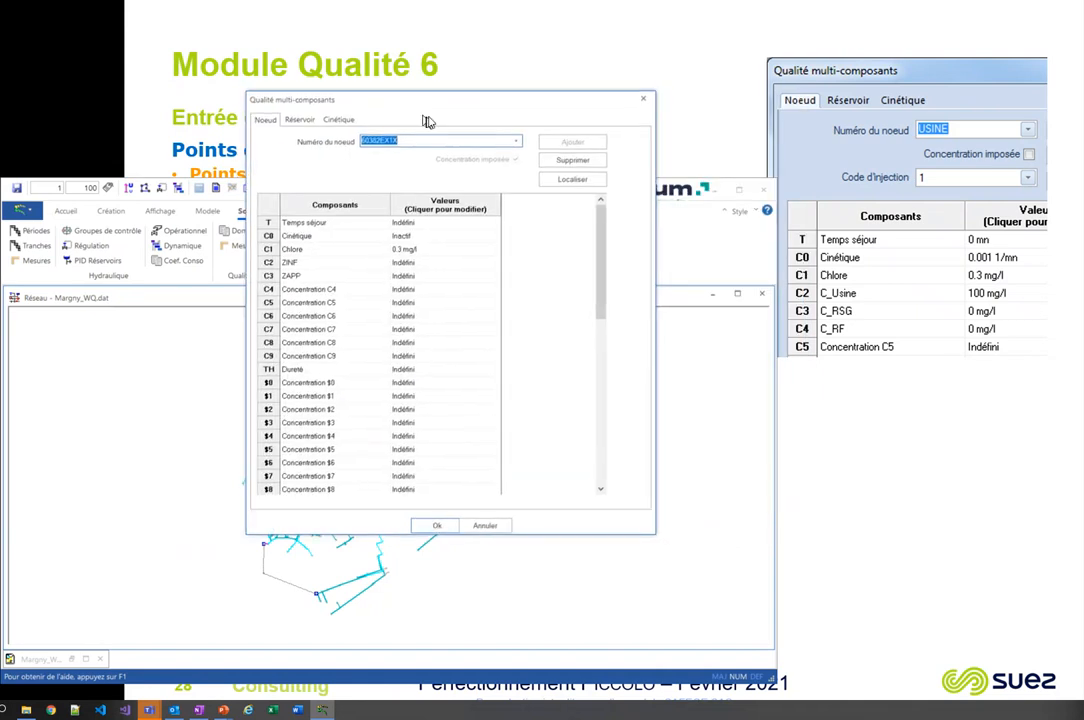
left_click(515, 141)
left_click(455, 164)
left_click_drag(437, 113, 595, 151)
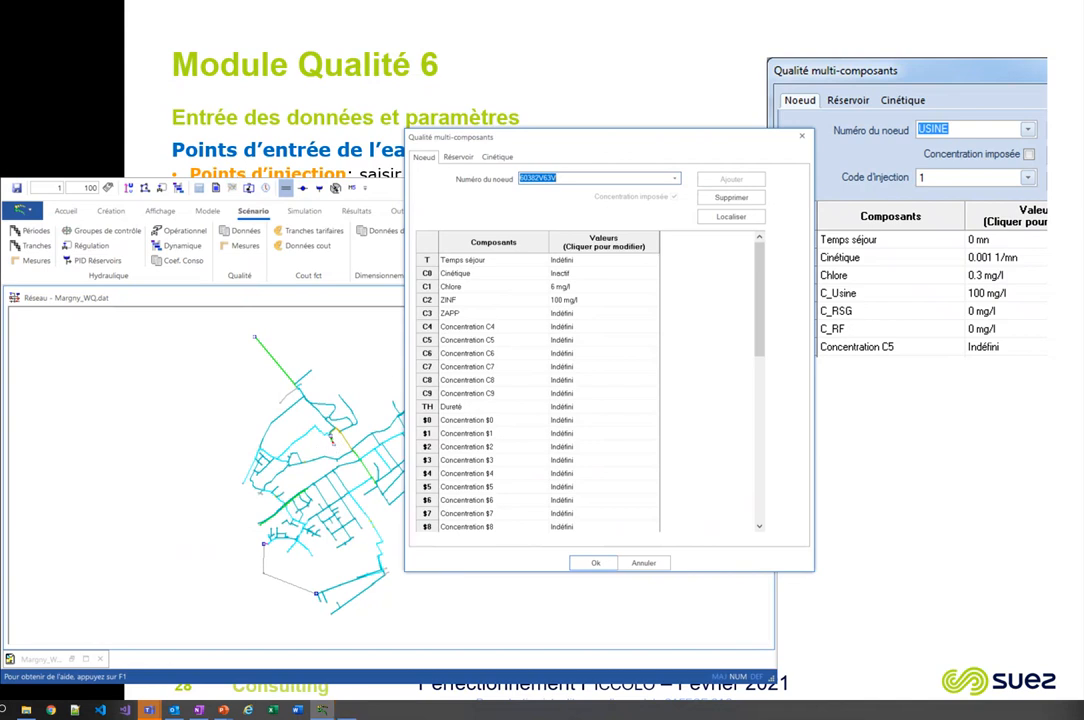
left_click(598, 562)
Step: Set the symbol scale of the network plan to 0.3 for the area around the reservoir and pumps
scroll(435, 537, "up", 10)
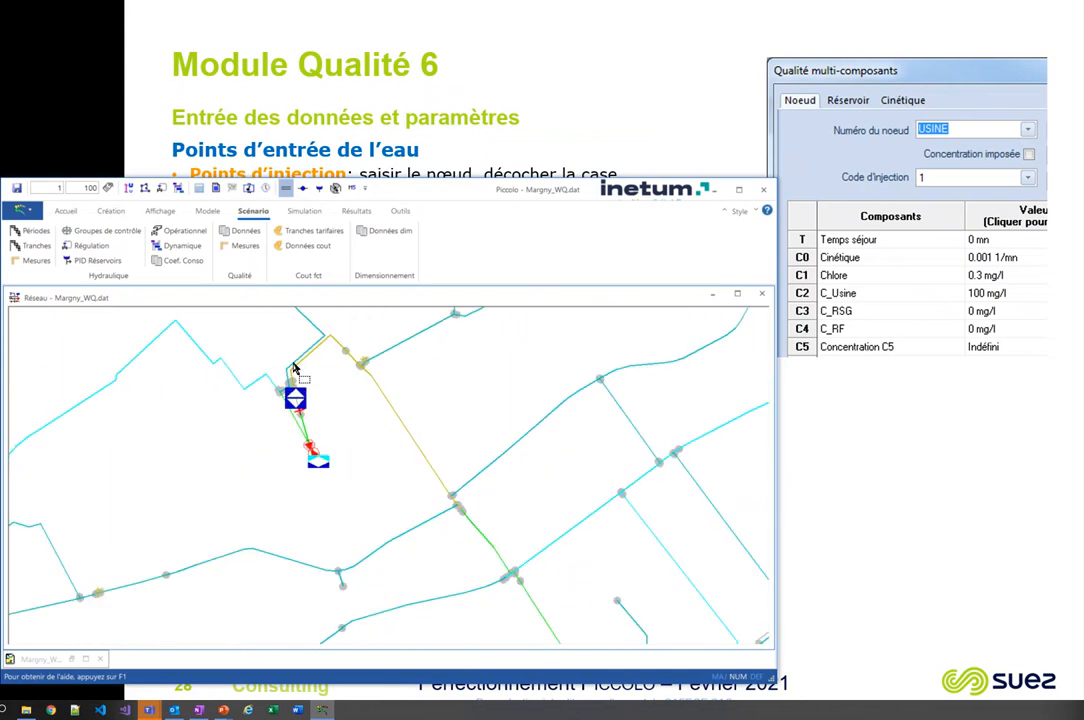
scroll(293, 368, "up", 3)
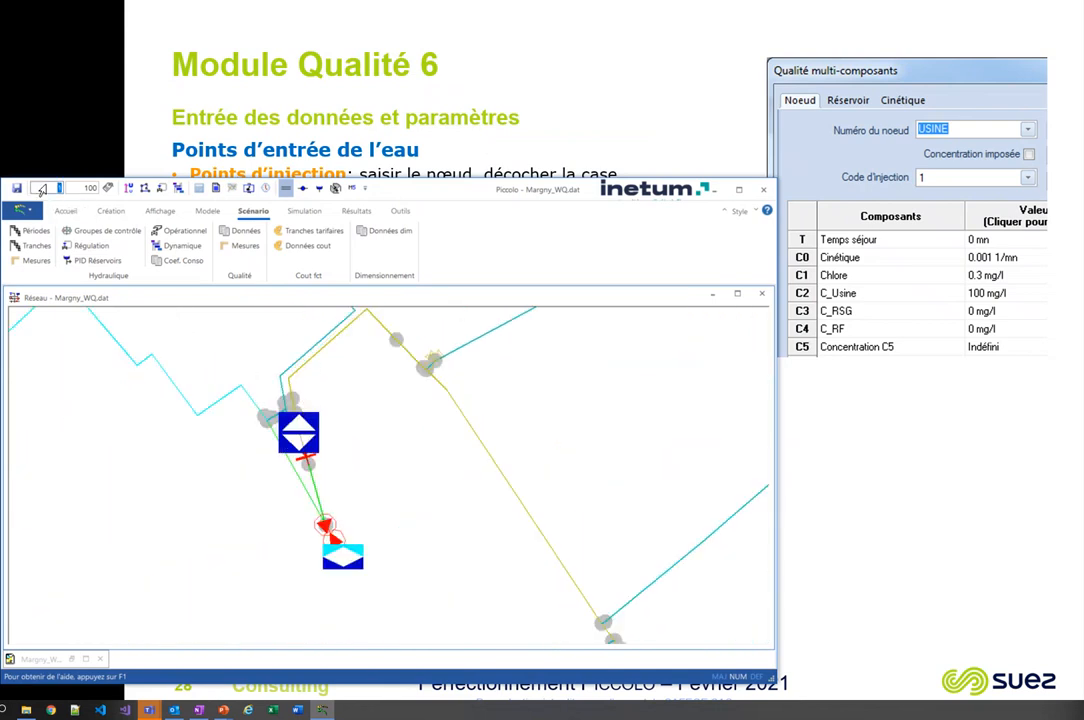
type("3")
key("Return")
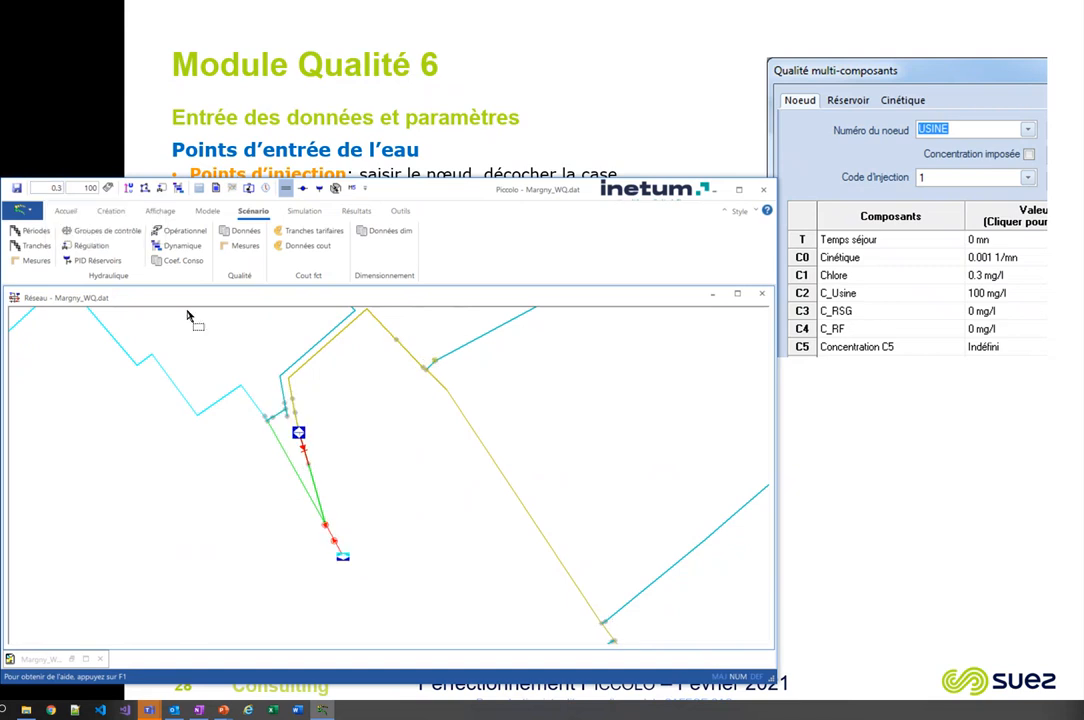
Step: Inspect the properties of the short pipe above the reservoir symbol and of its two end nodes without changing them
double_click(295, 412)
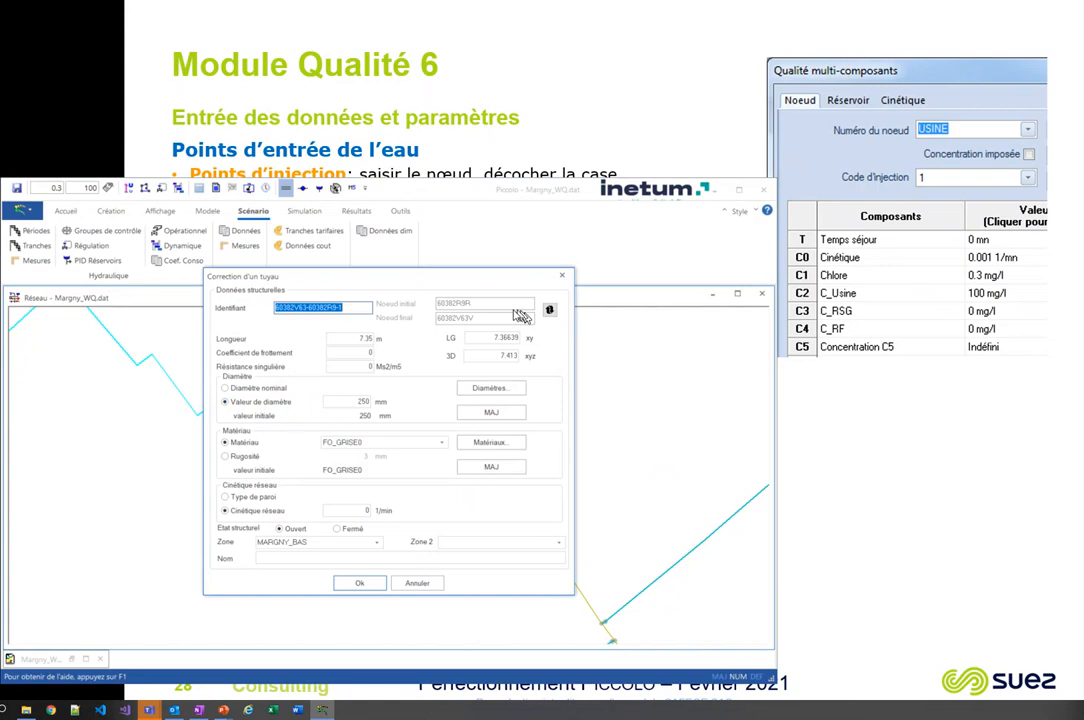
left_click(416, 583)
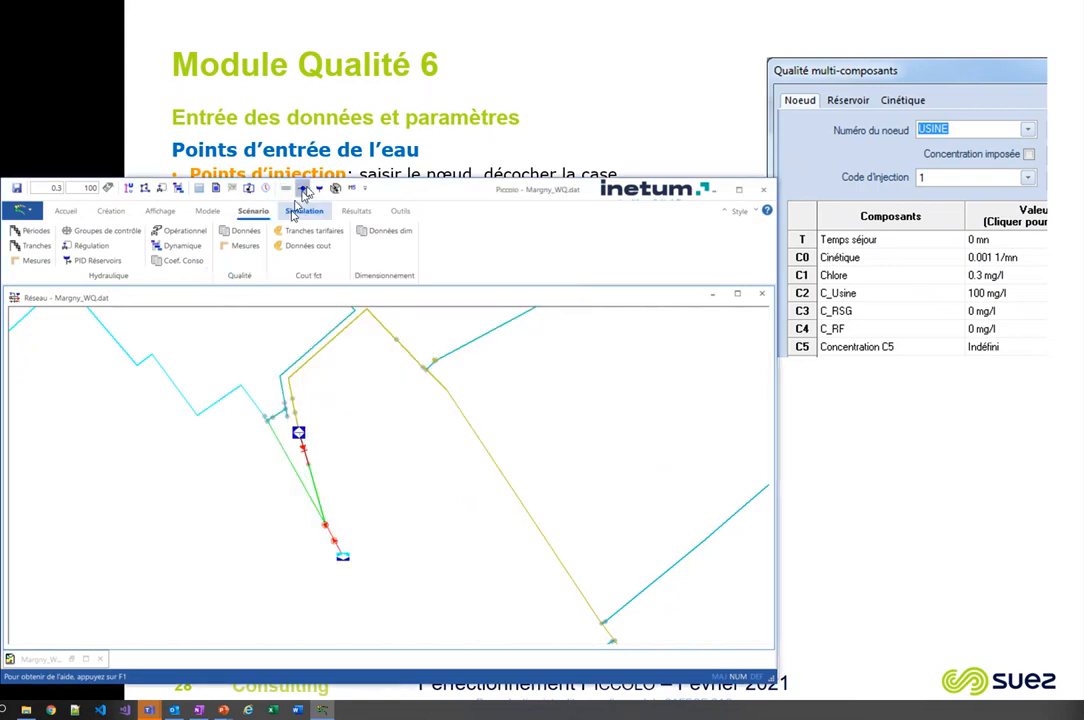
left_click(292, 402)
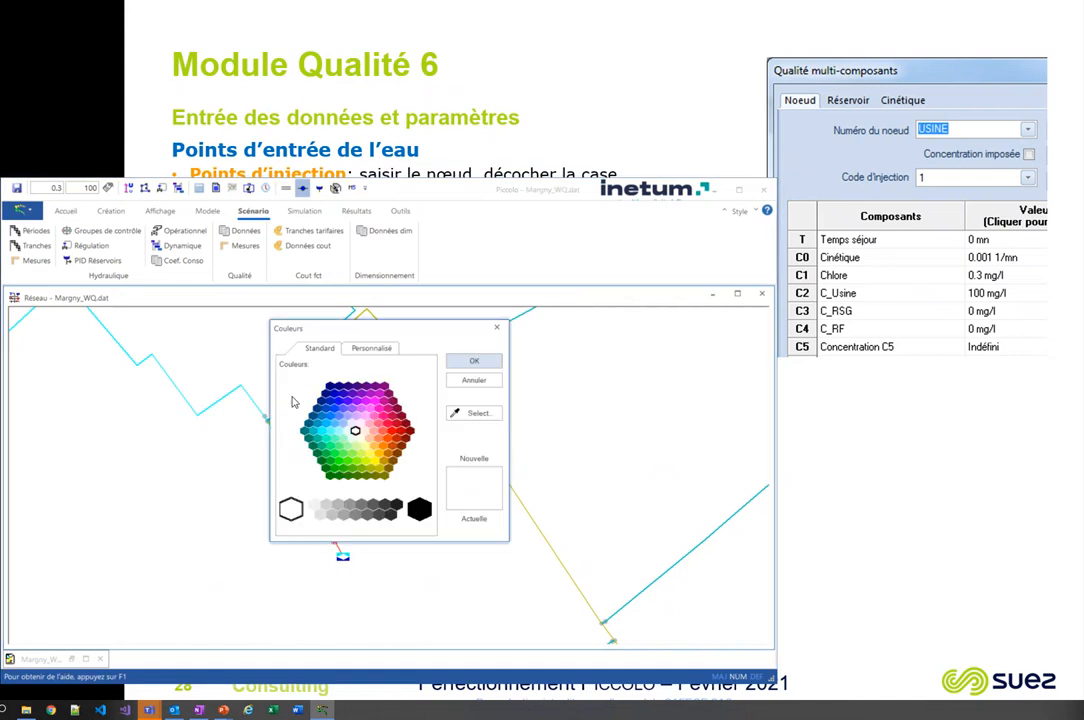
left_click(465, 381)
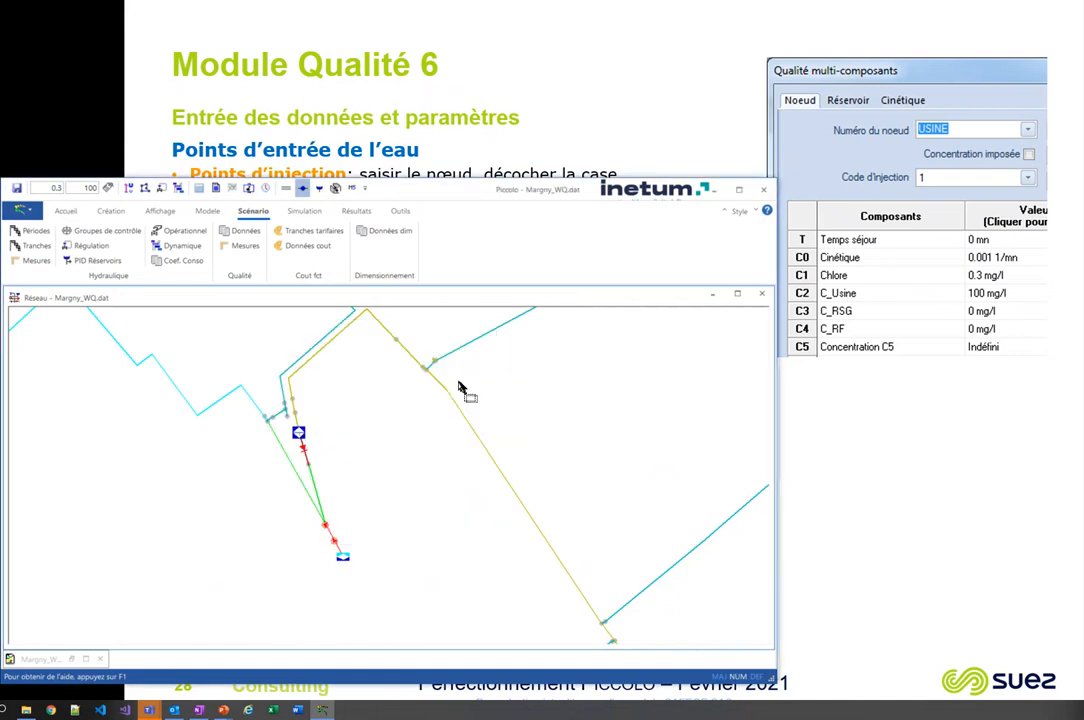
double_click(295, 402)
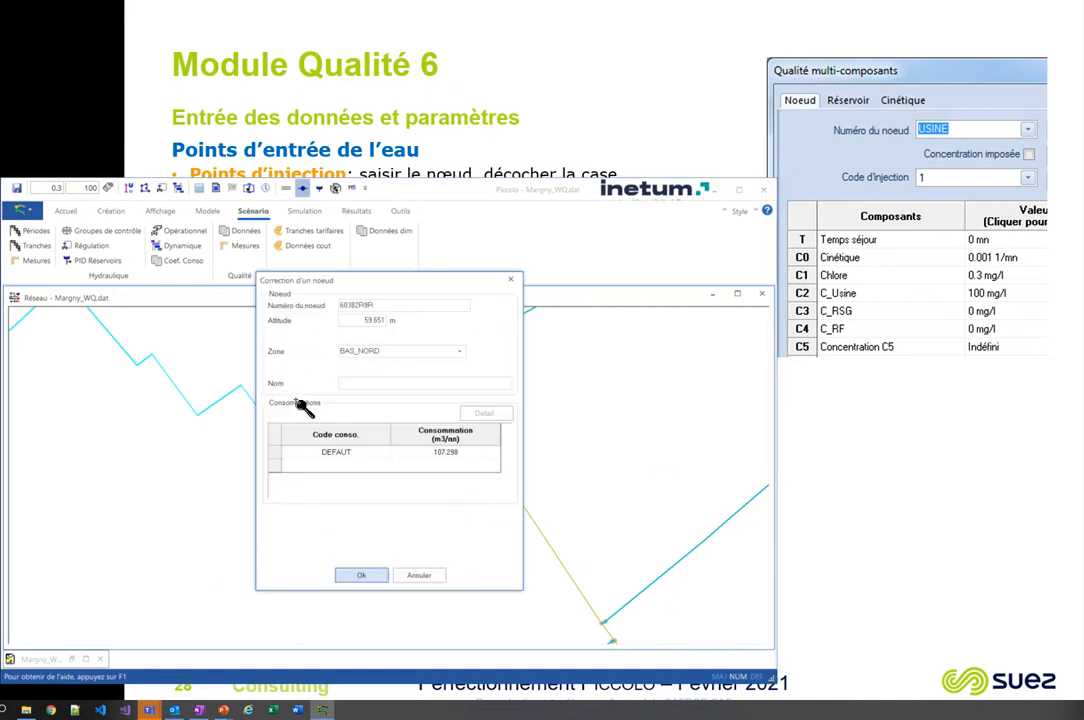
left_click(419, 576)
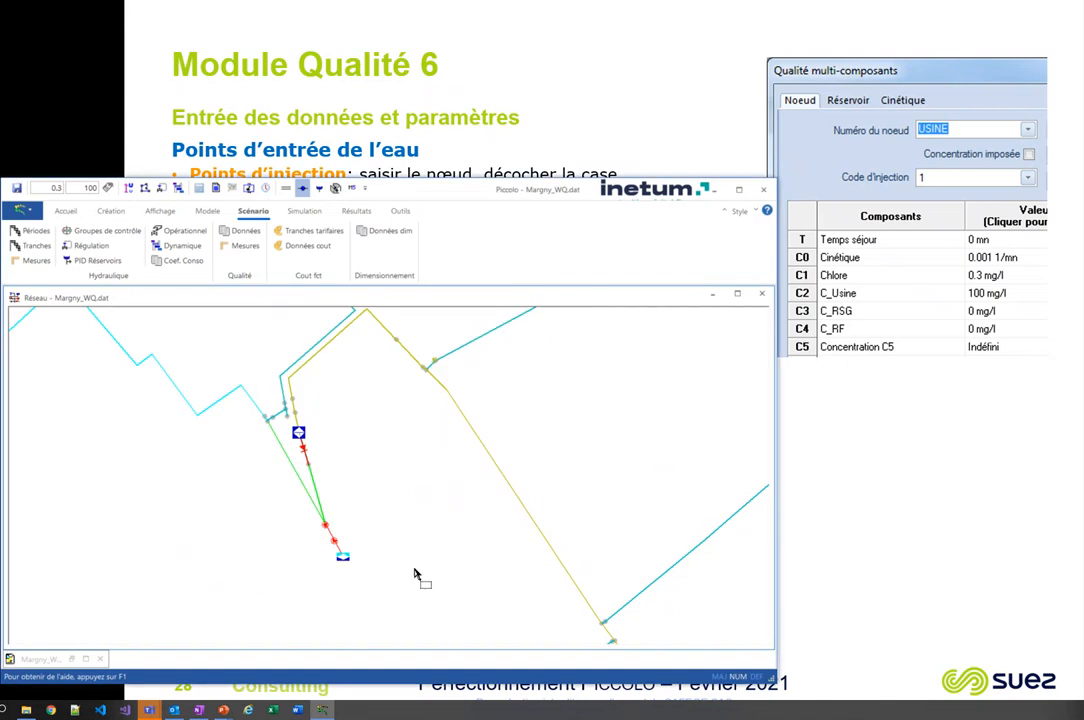
double_click(295, 414)
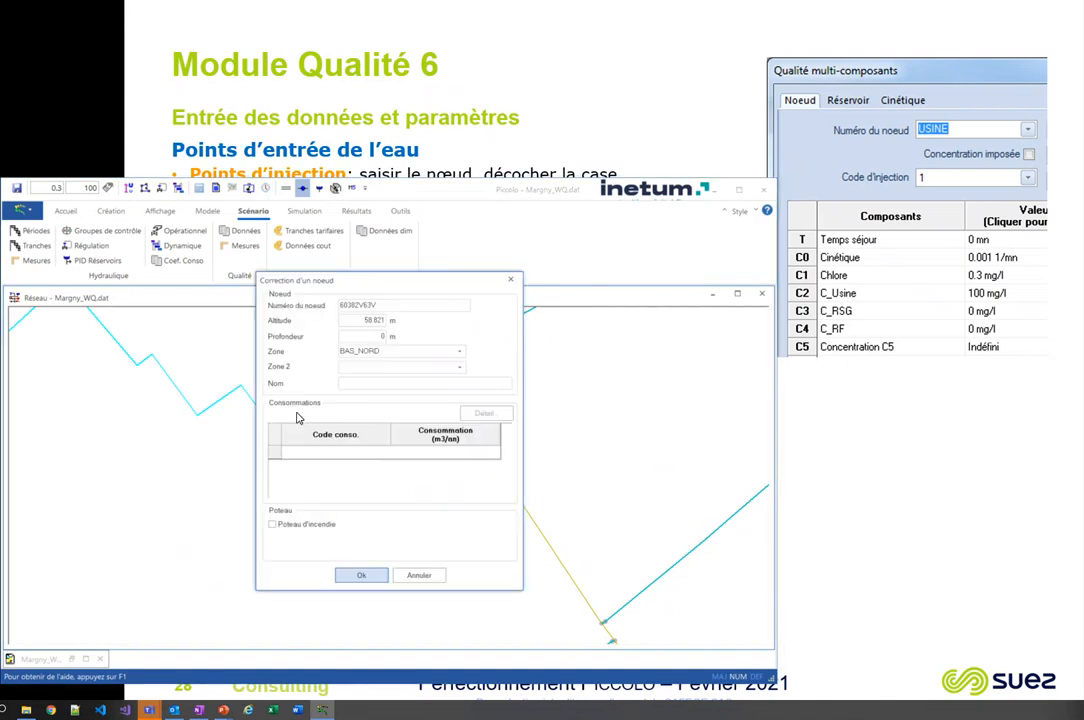
left_click(419, 576)
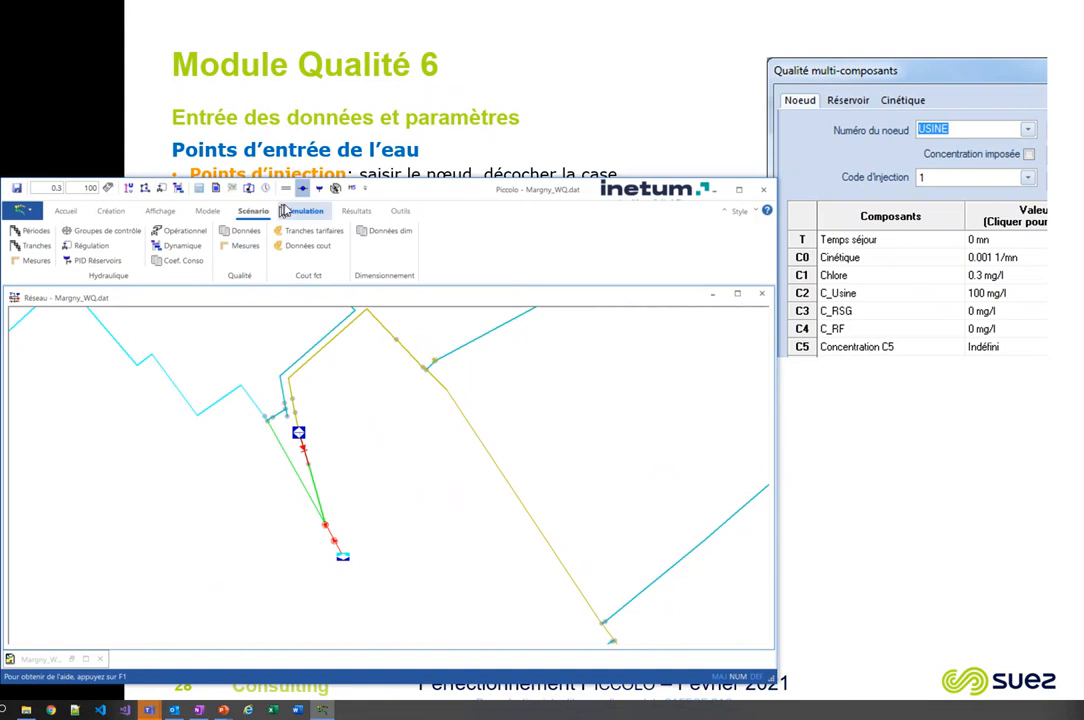
Step: In the scenario's quality data, set ZAPP (C3) at node 60382V63V to a constant concentration of 0 mg/l
left_click(243, 231)
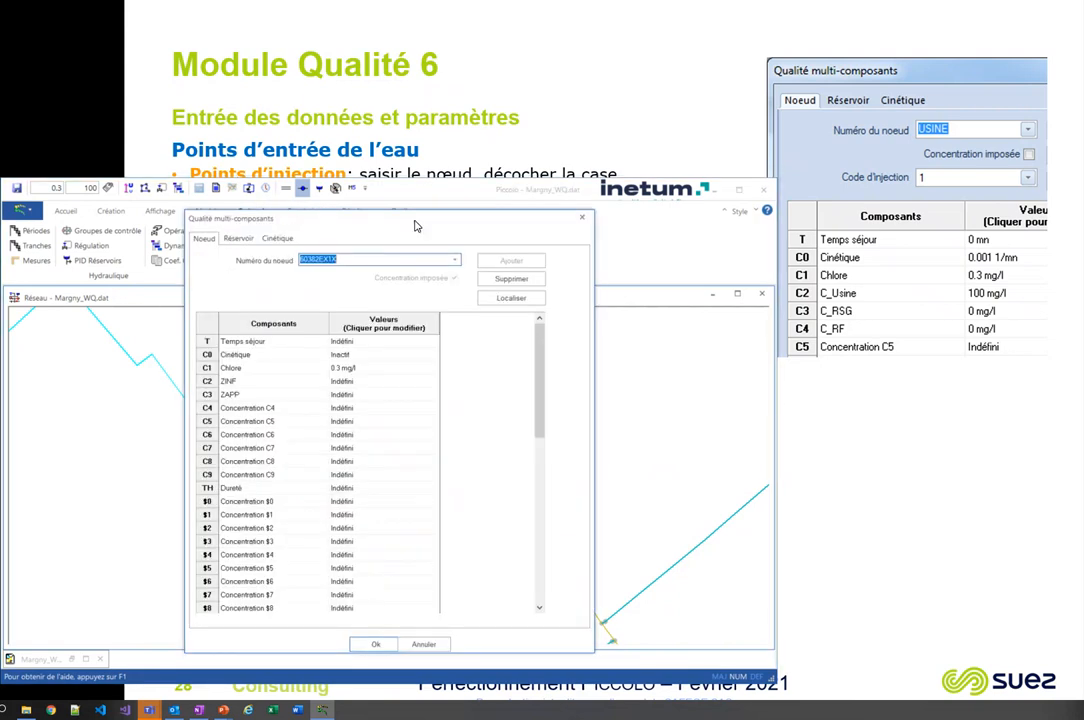
left_click_drag(416, 220, 591, 218)
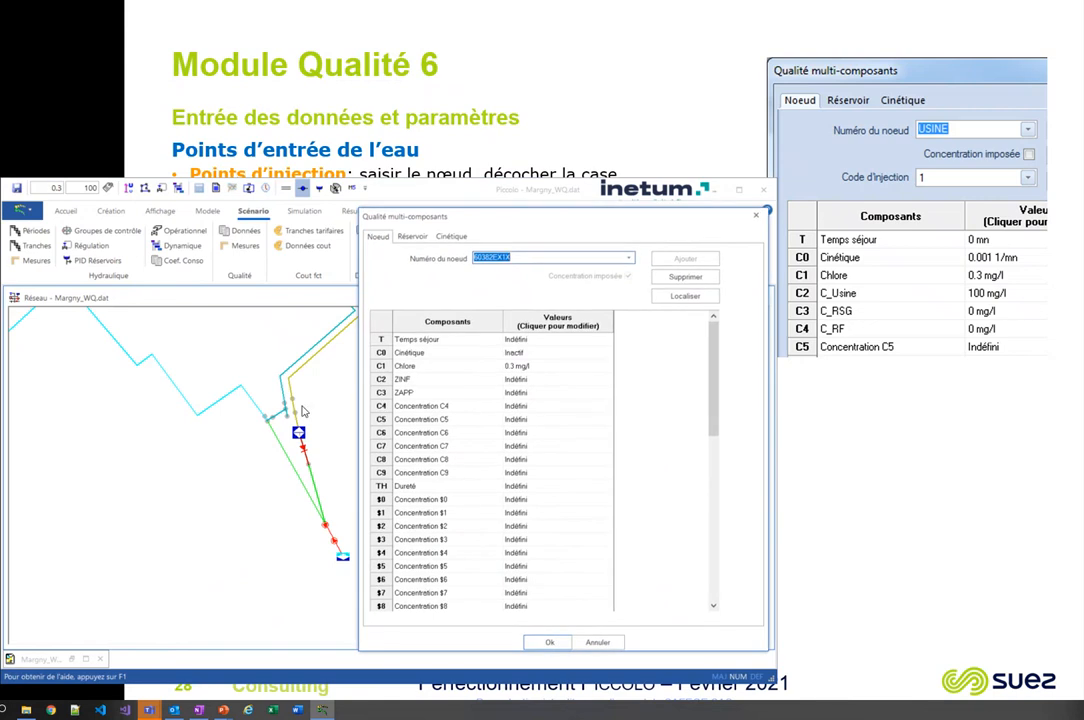
left_click(632, 263)
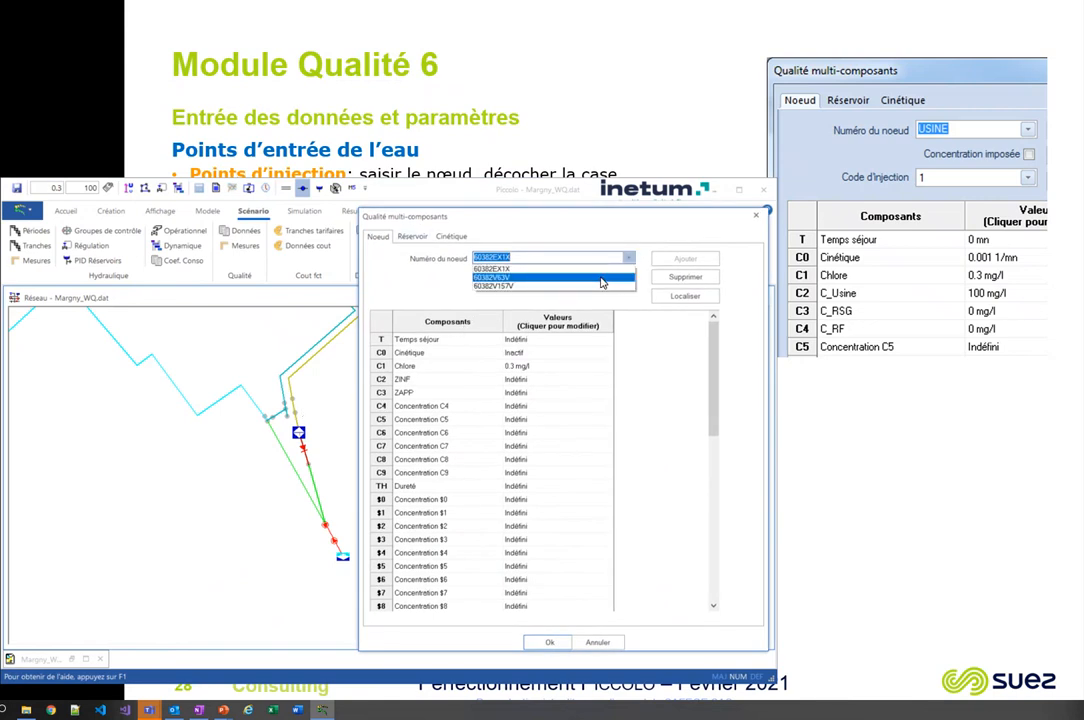
left_click(495, 289)
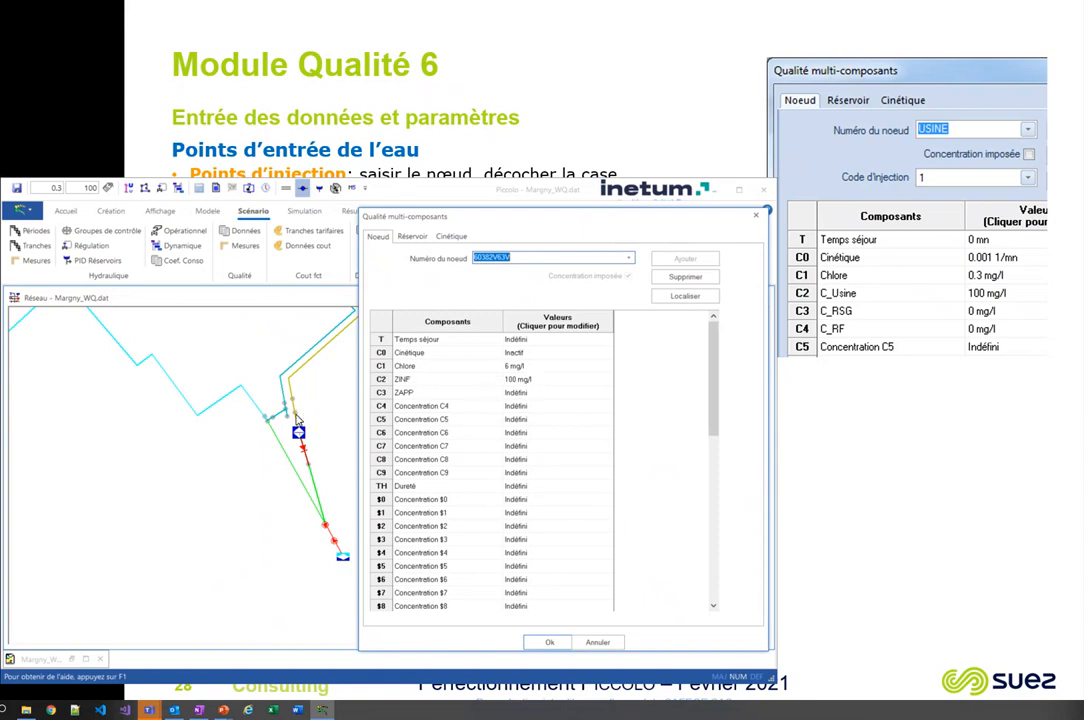
left_click(549, 379)
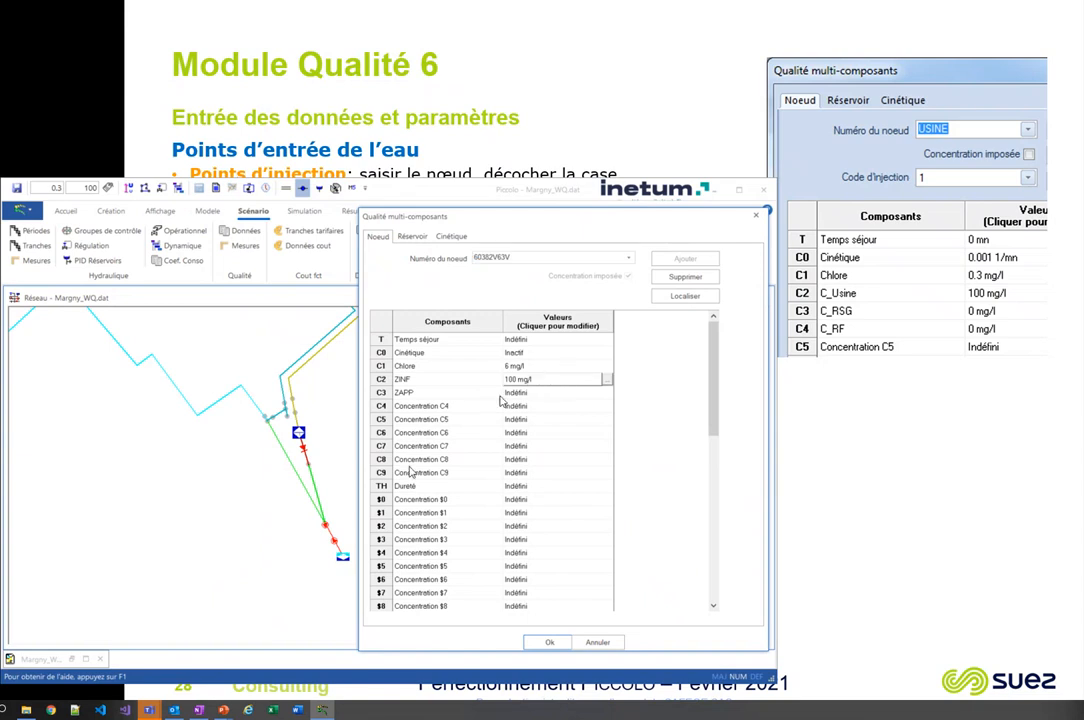
left_click(540, 394)
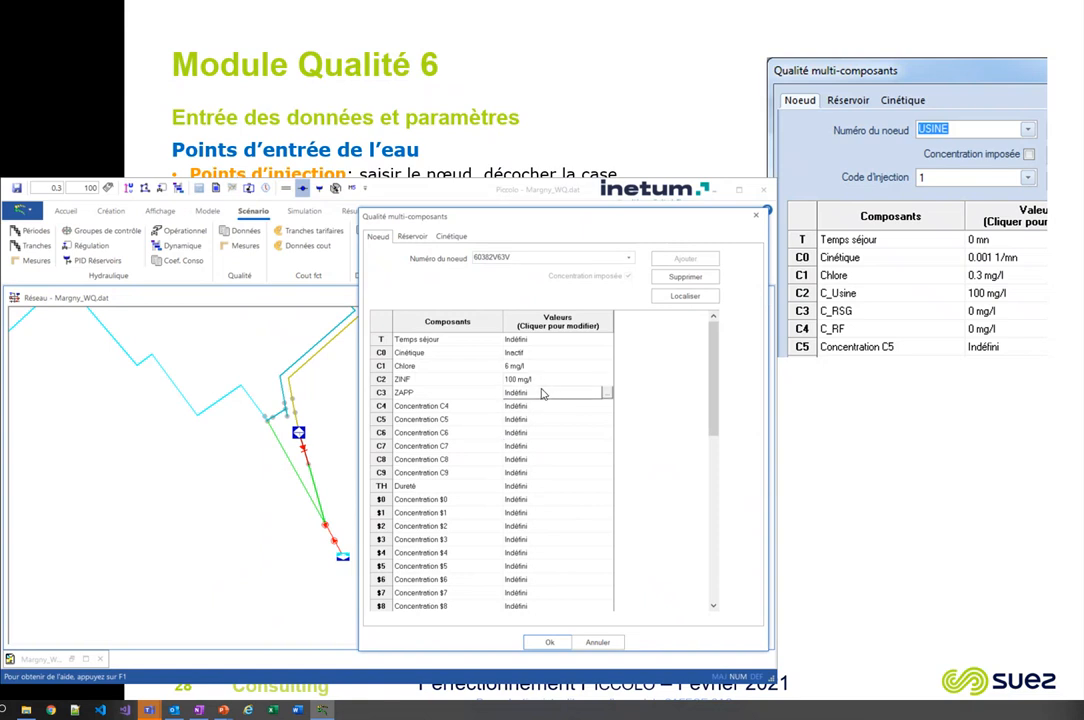
left_click(542, 394)
left_click(487, 317)
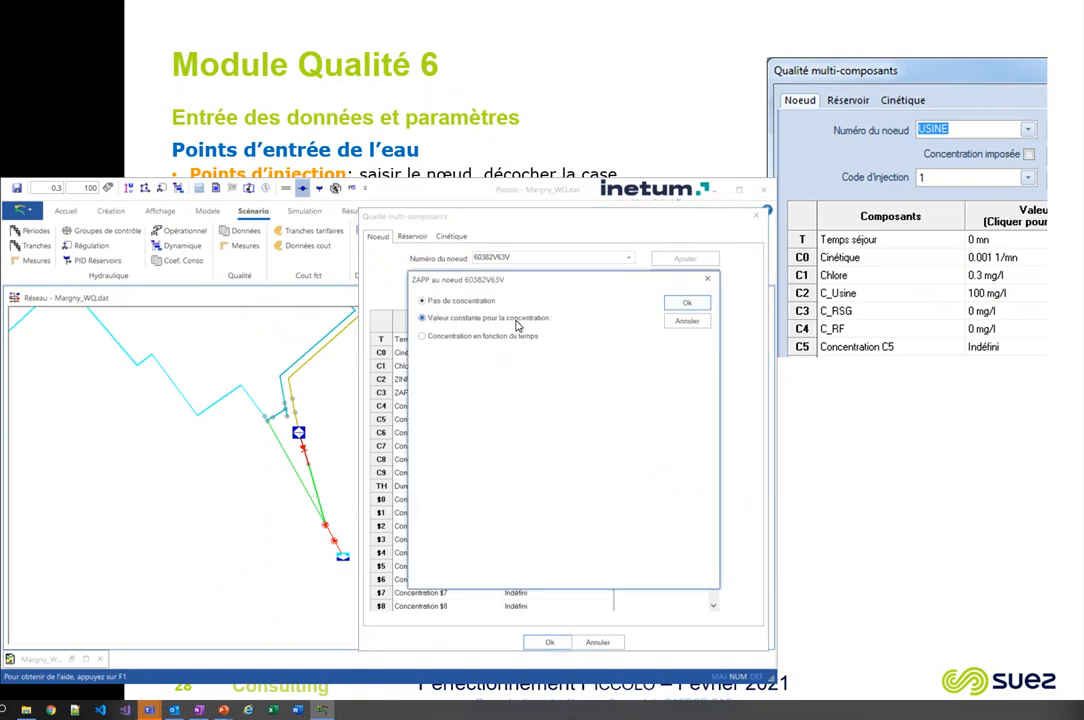
left_click(688, 303)
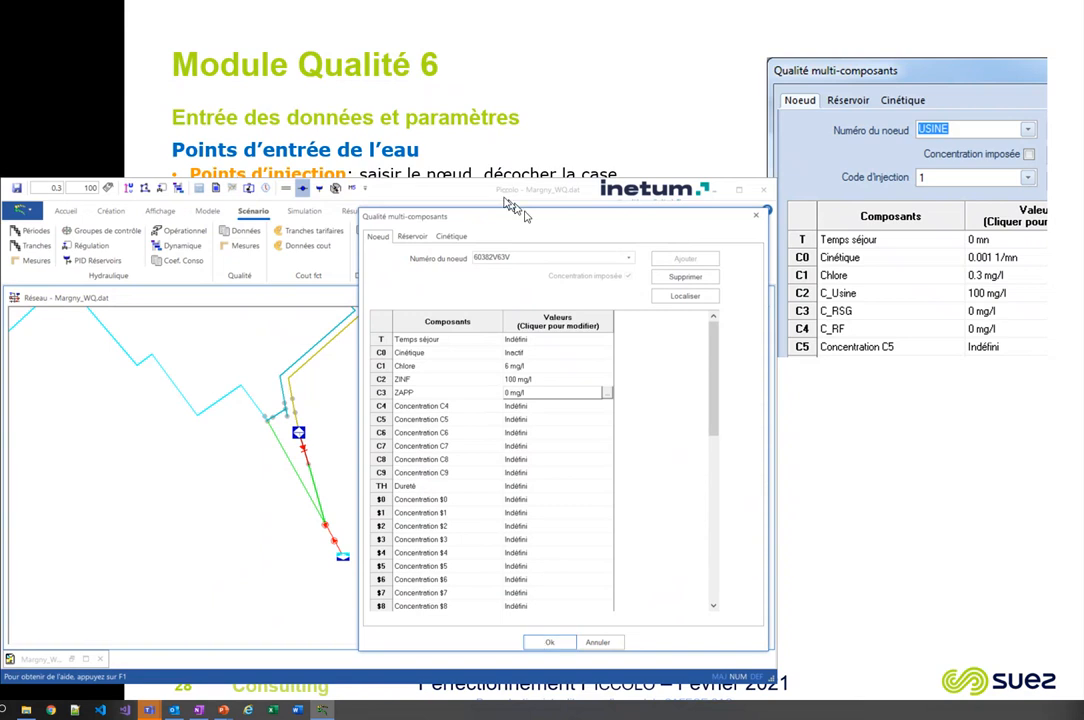
Step: Review the component values of node 60382V157V, locate it on the network plan and validate the quality data
left_click(629, 259)
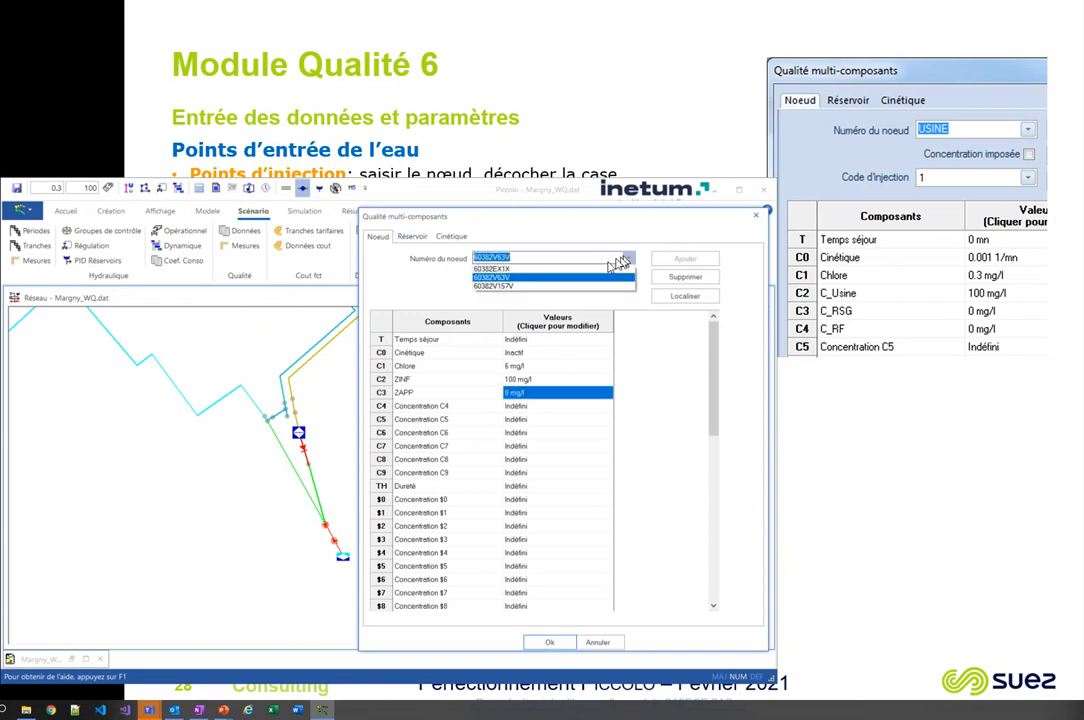
left_click(552, 288)
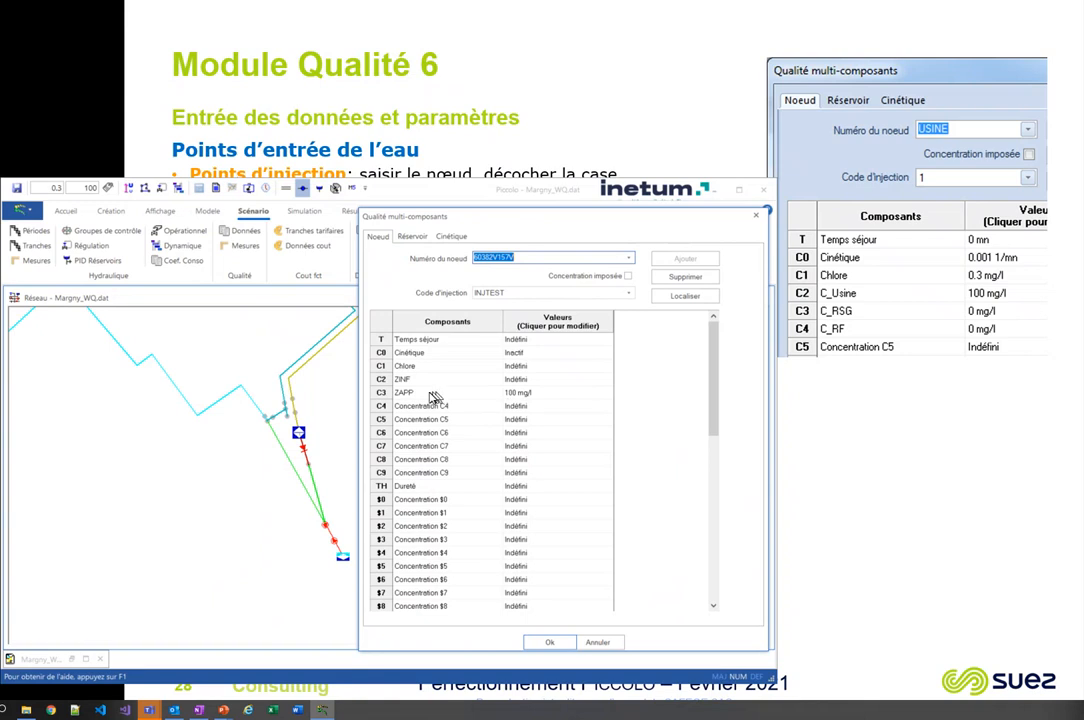
left_click(535, 393)
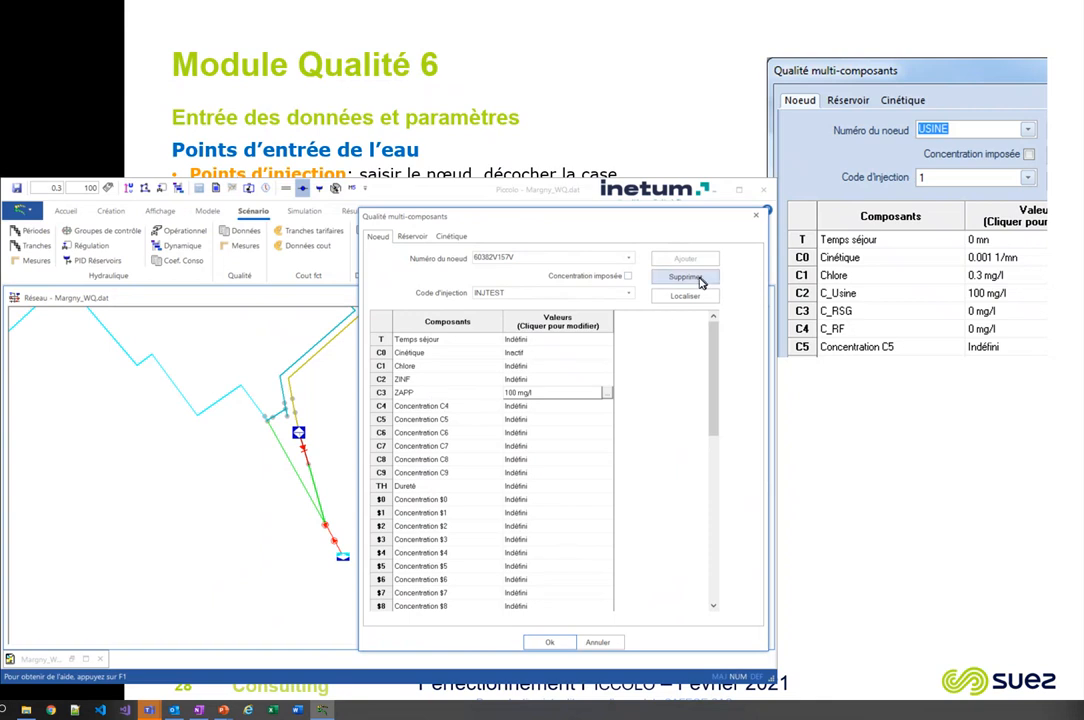
left_click(543, 641)
left_click(685, 296)
left_click(549, 642)
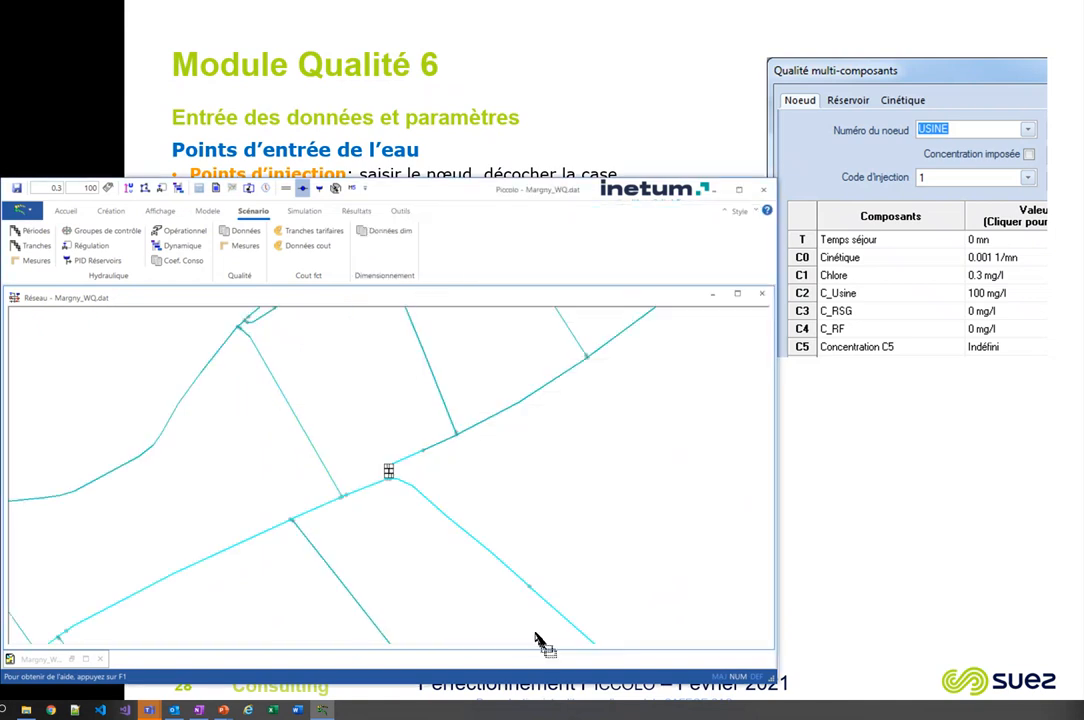
Step: Inspect the injection code and consumption of node 60382V157V without changing them
scroll(394, 496, "up", 3)
scroll(352, 487, "down", 6)
scroll(353, 487, "up", 5)
scroll(350, 485, "up", 5)
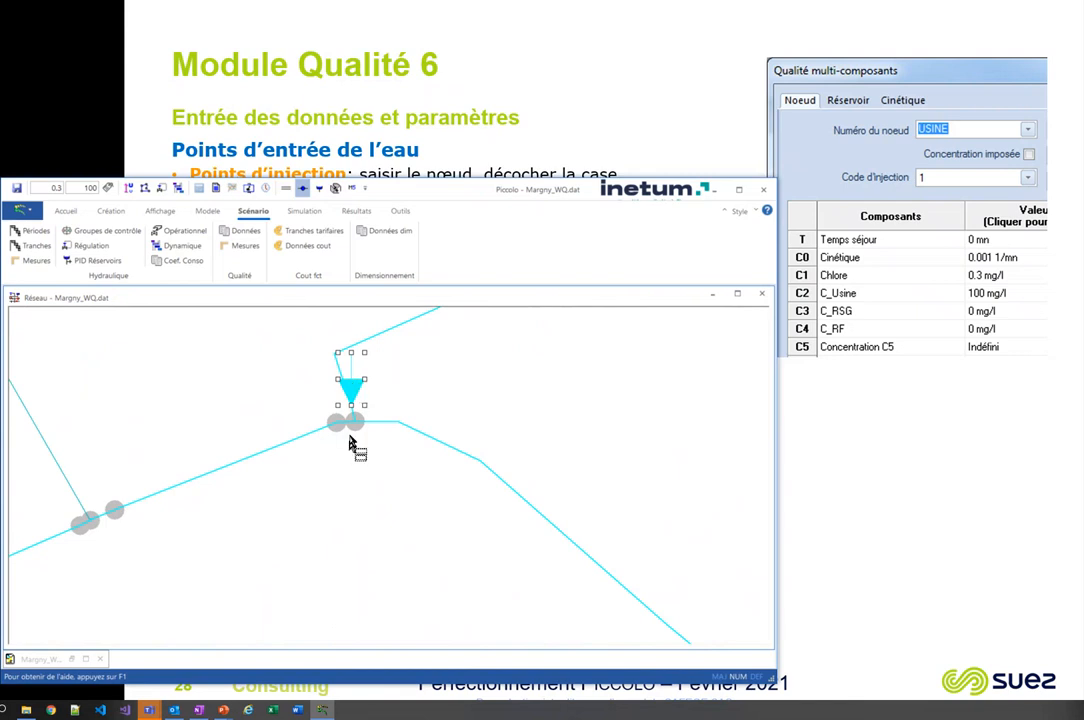
double_click(350, 390)
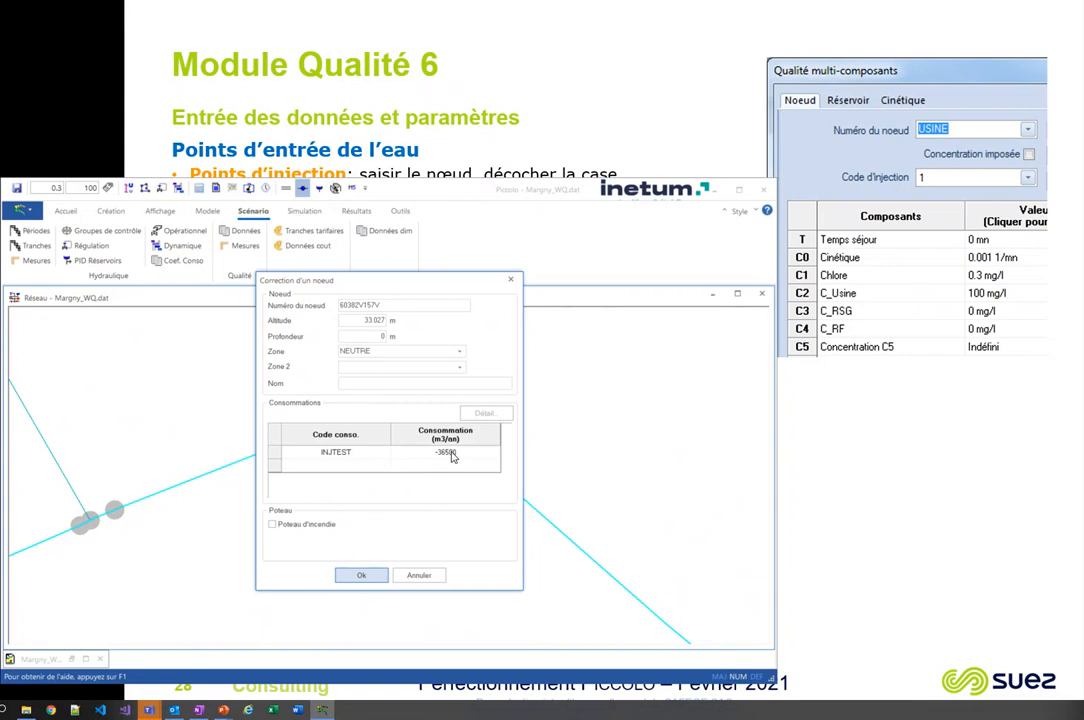
left_click(419, 575)
Step: Run the complete hydraulic calculation over the 24-hour simulation with the results saved, and close the calculation
scroll(426, 552, "down", 6)
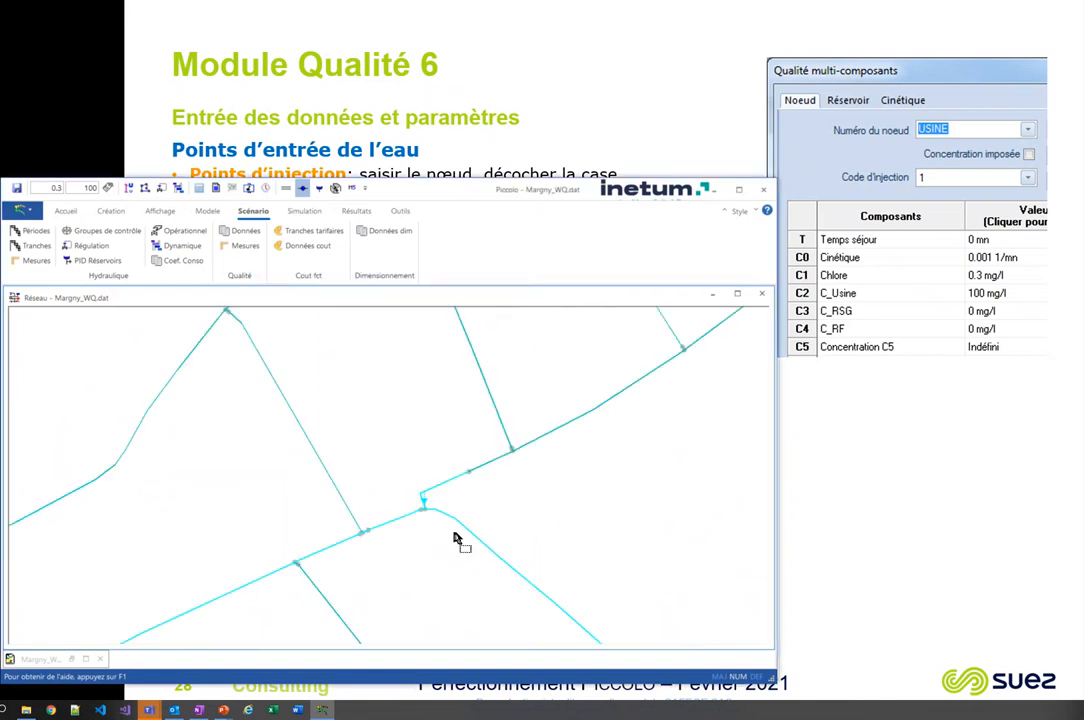
scroll(463, 533, "down", 3)
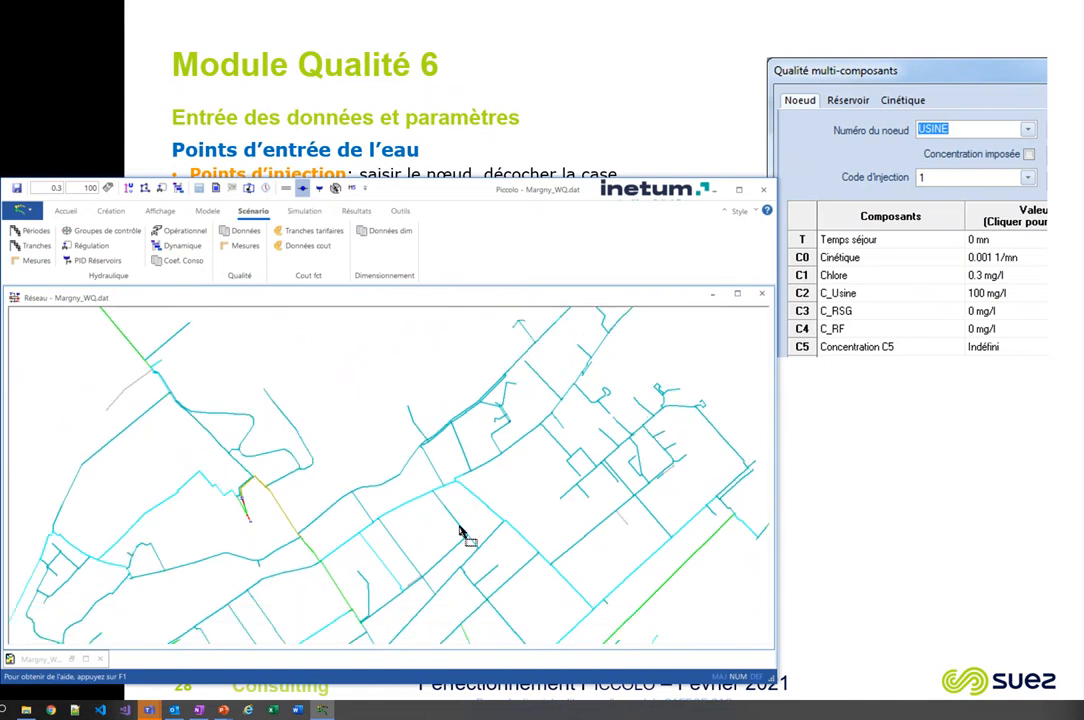
scroll(380, 522, "left", 3)
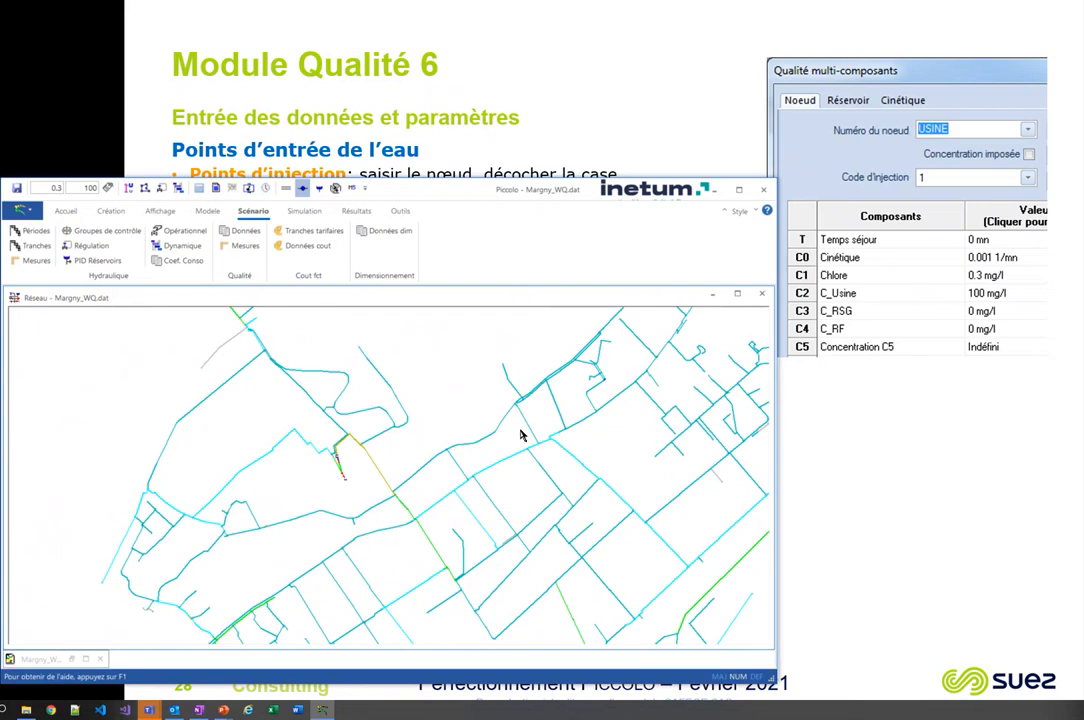
scroll(222, 365, "down", 2)
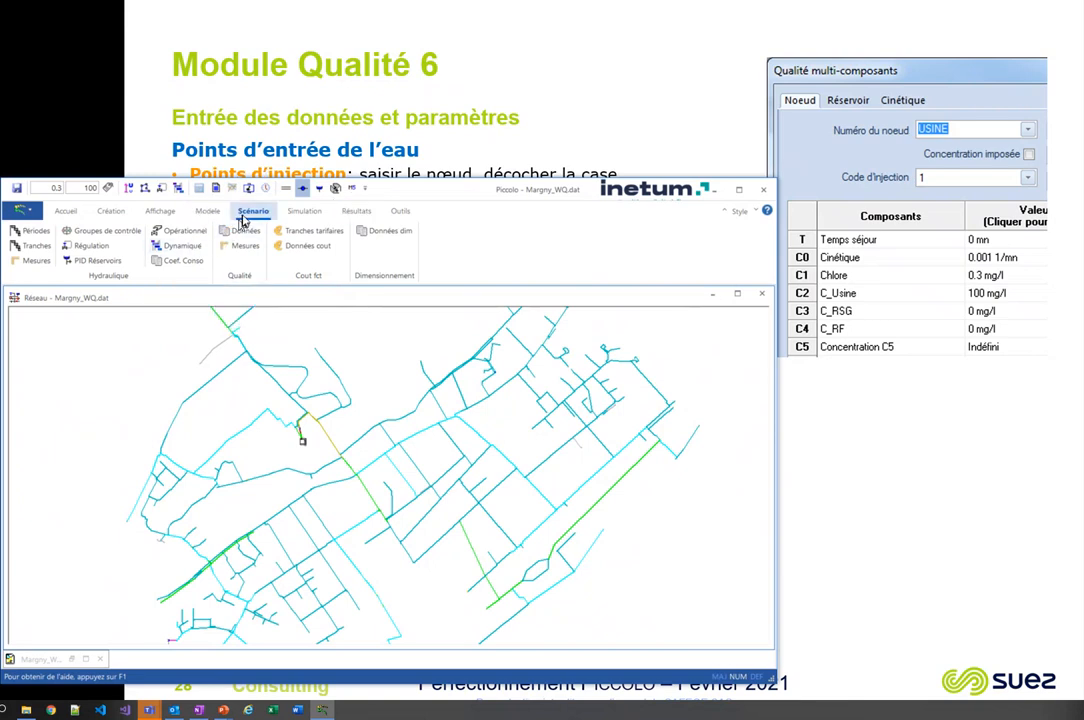
left_click(206, 195)
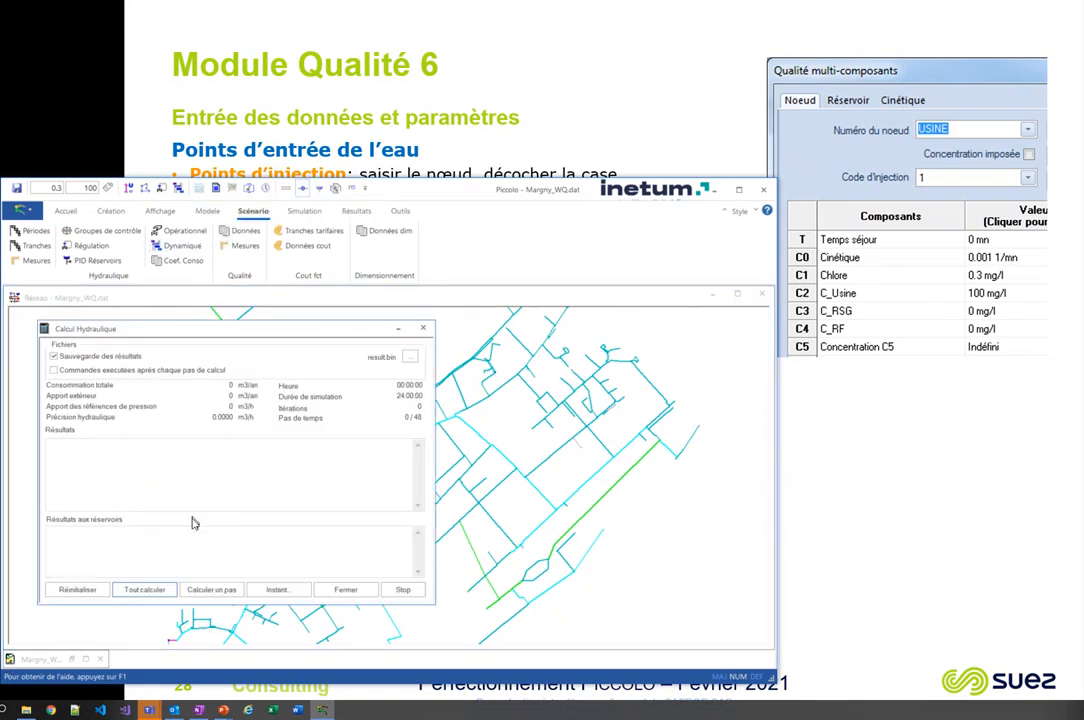
left_click(140, 589)
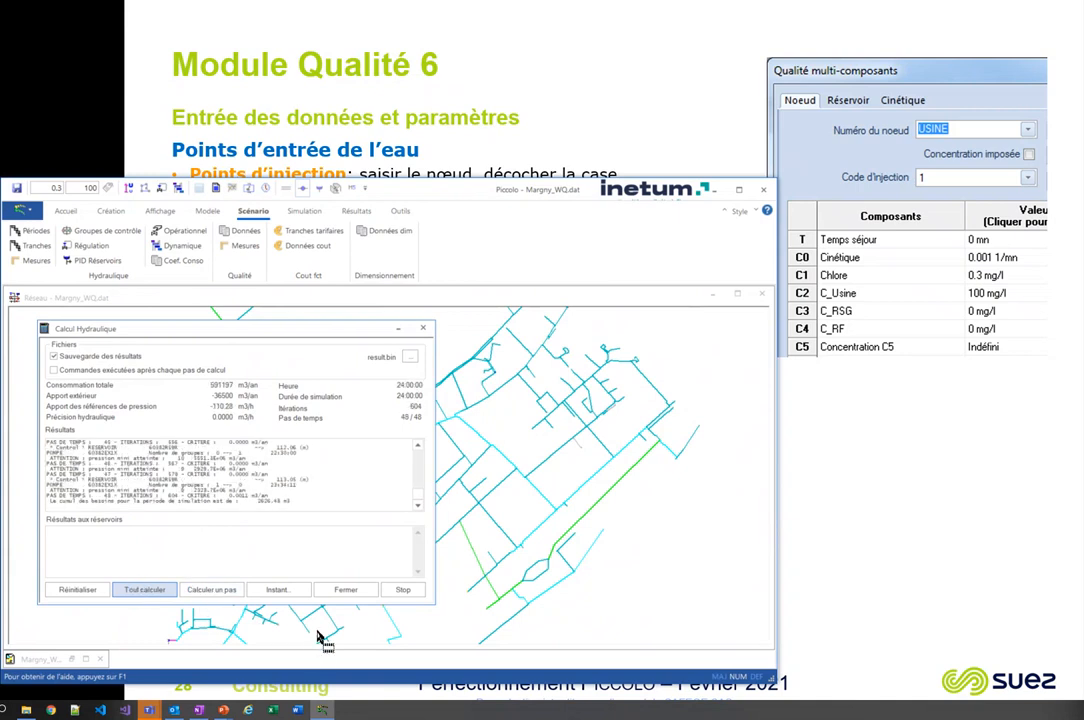
left_click(343, 590)
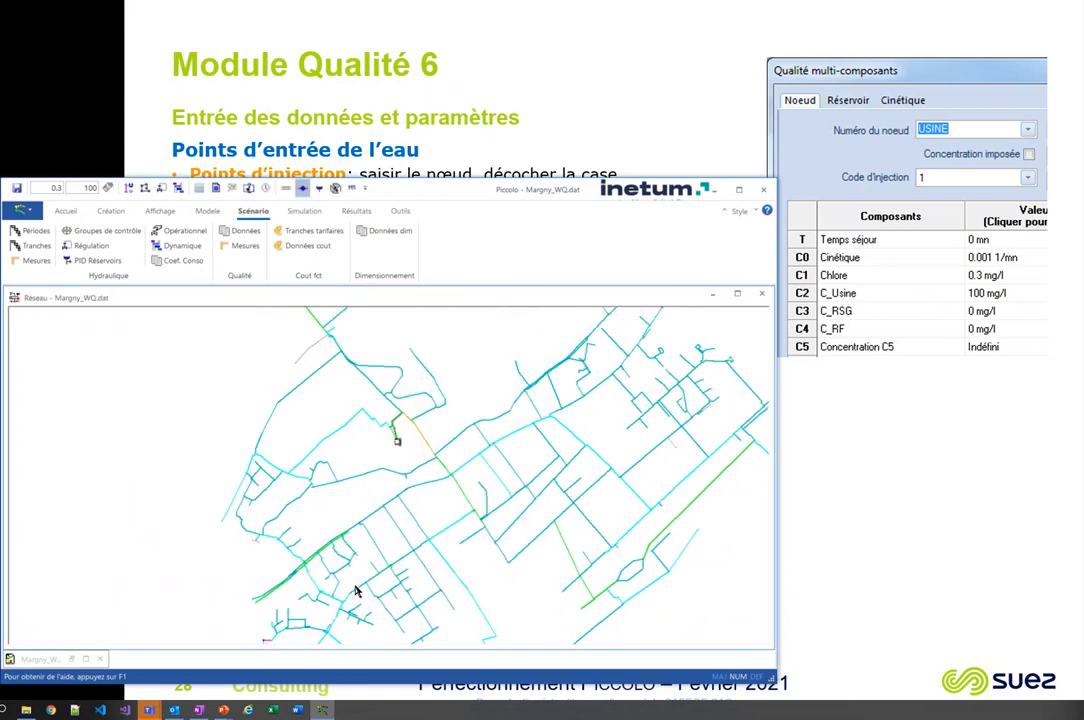
Step: Show the colour legend for the network plan and colour the arcs by ZINF
key("Left")
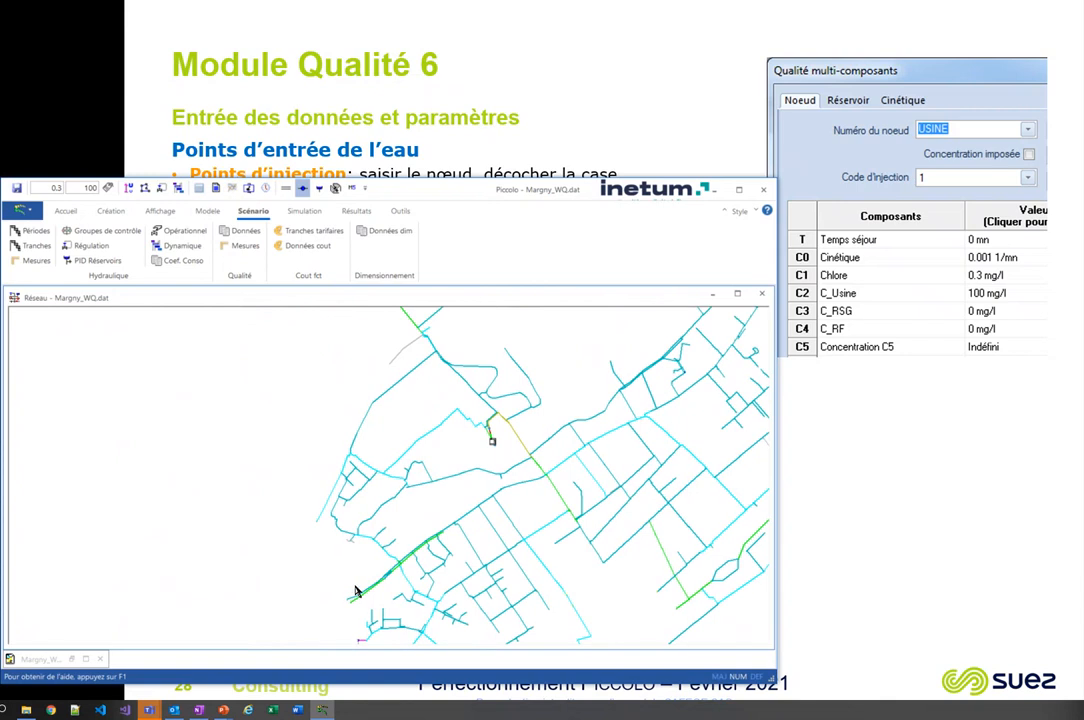
key("Right")
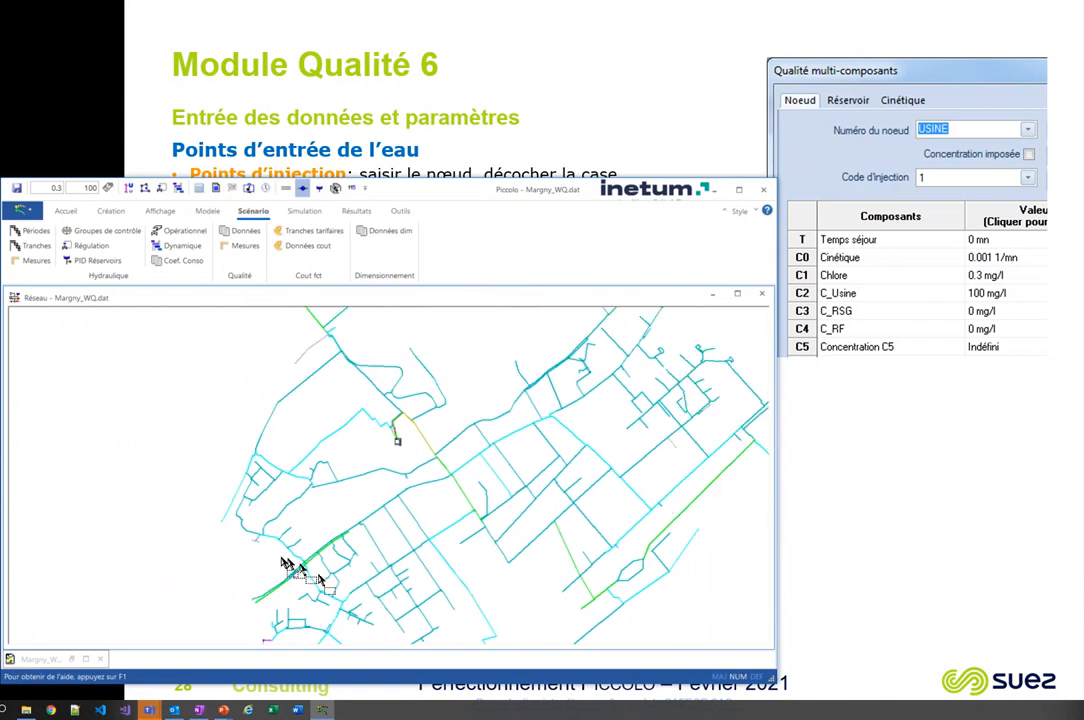
left_click(160, 211)
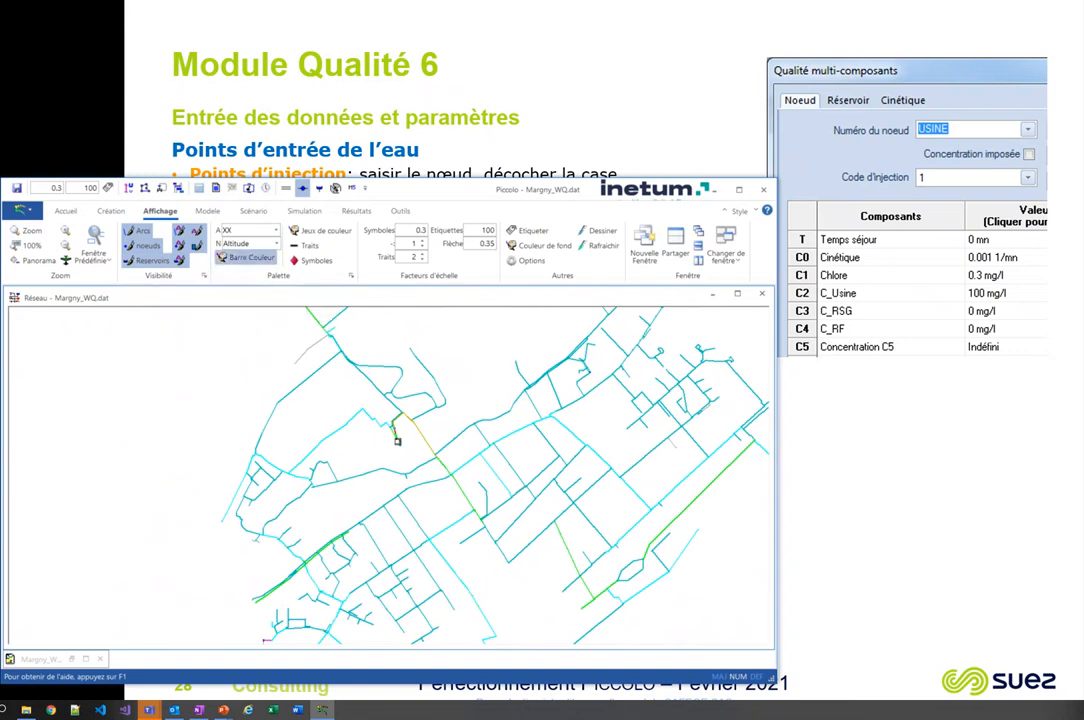
left_click_drag(296, 468, 449, 463)
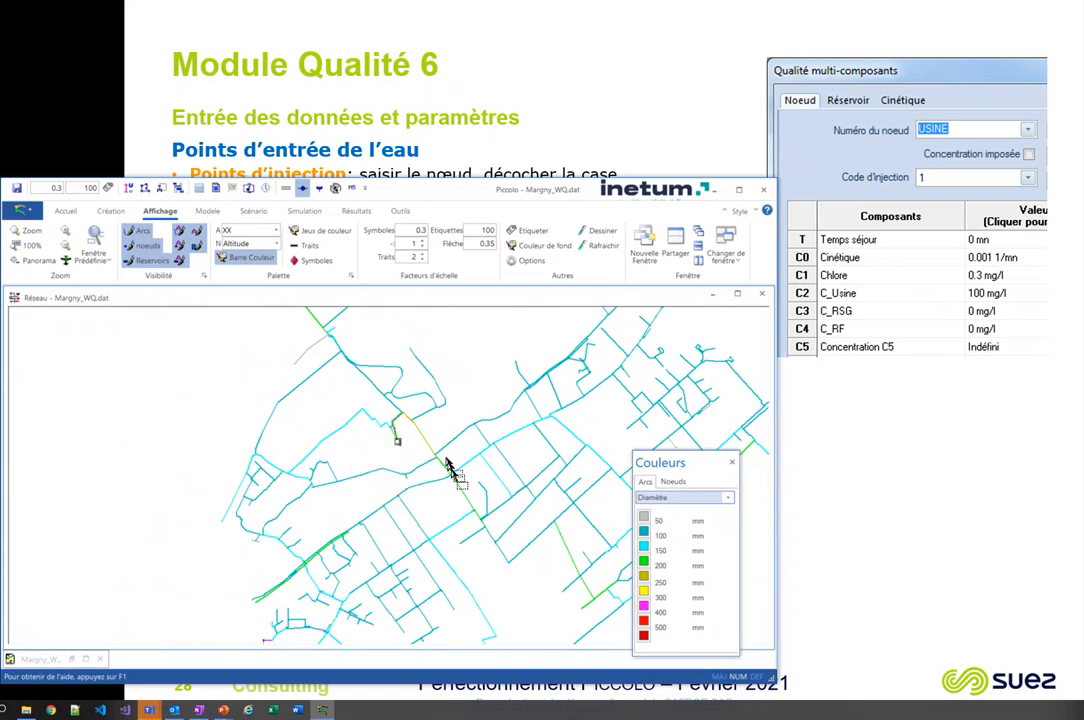
left_click(725, 500)
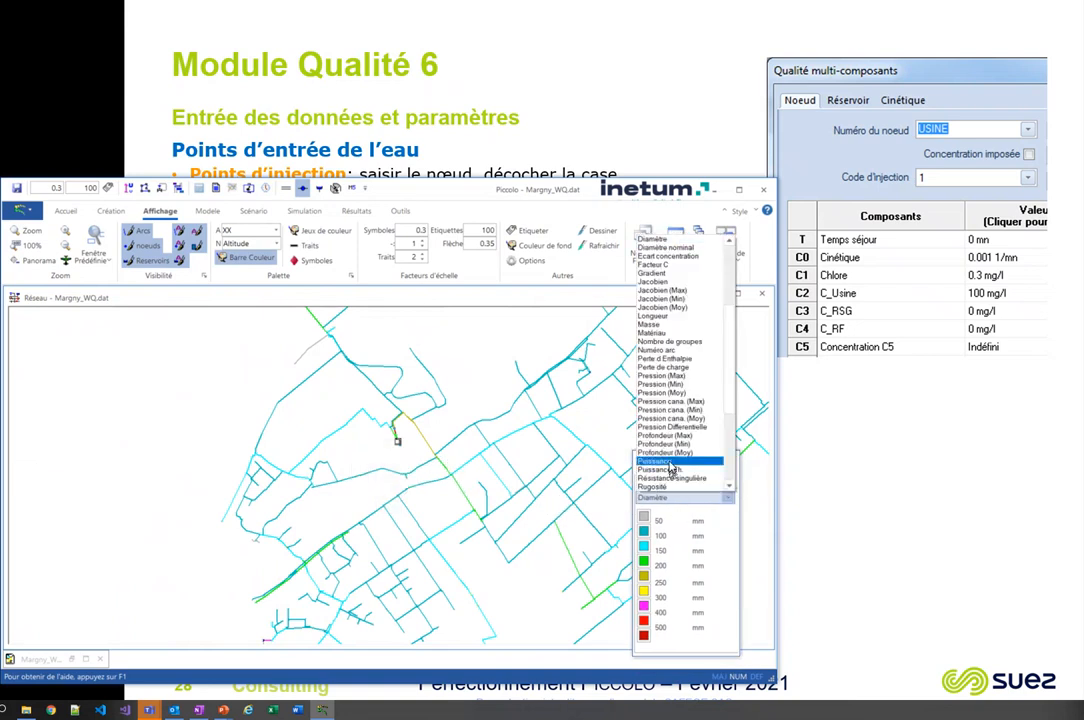
scroll(548, 430, "down", 4)
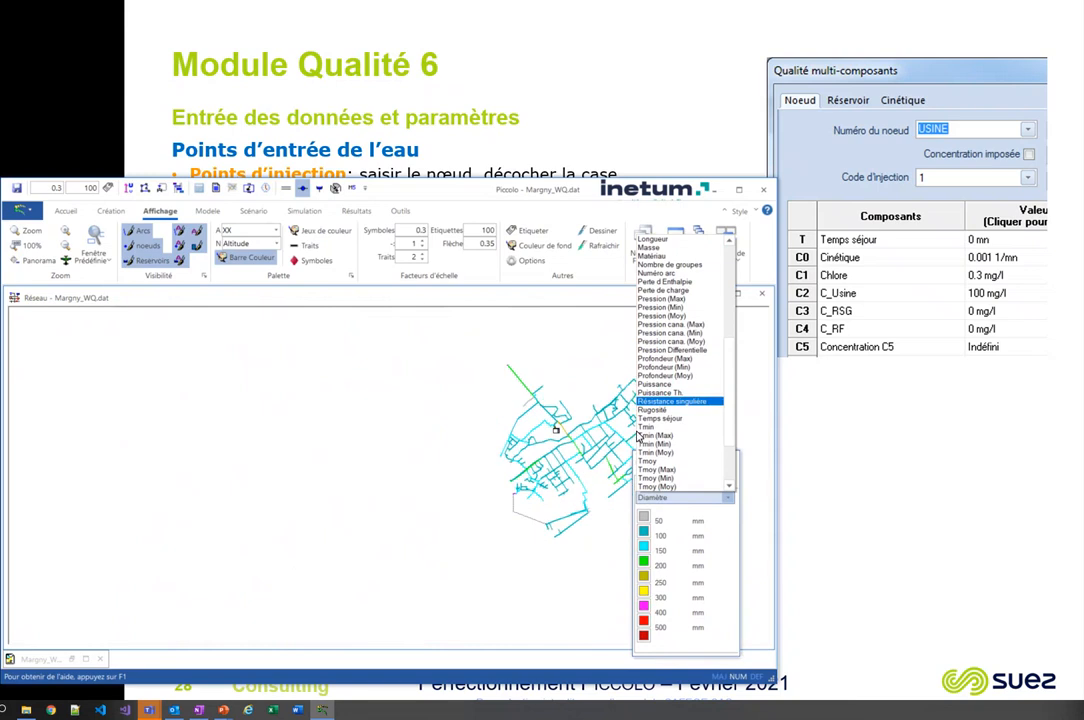
scroll(555, 432, "up", 4)
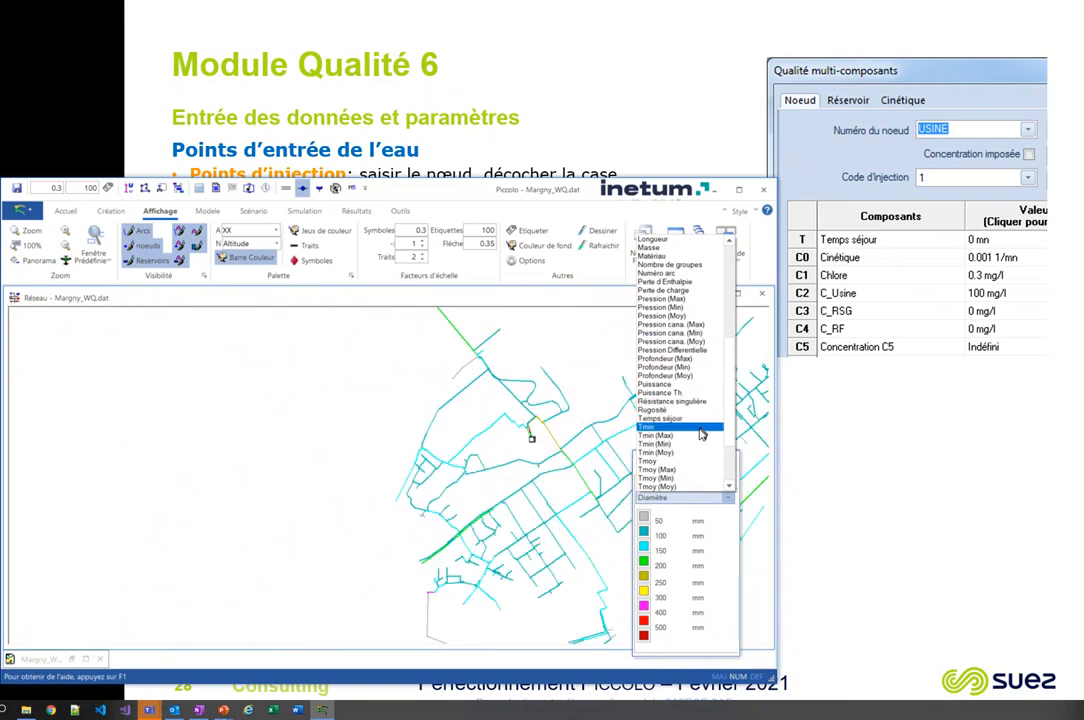
left_click(694, 430)
left_click(680, 497)
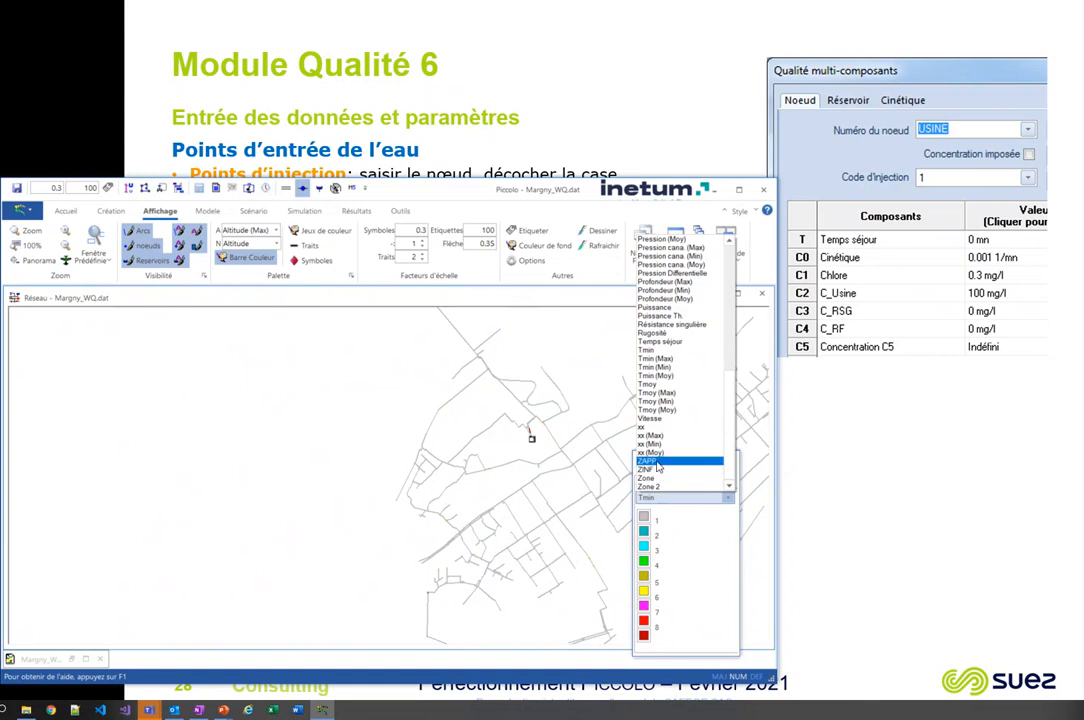
left_click(657, 469)
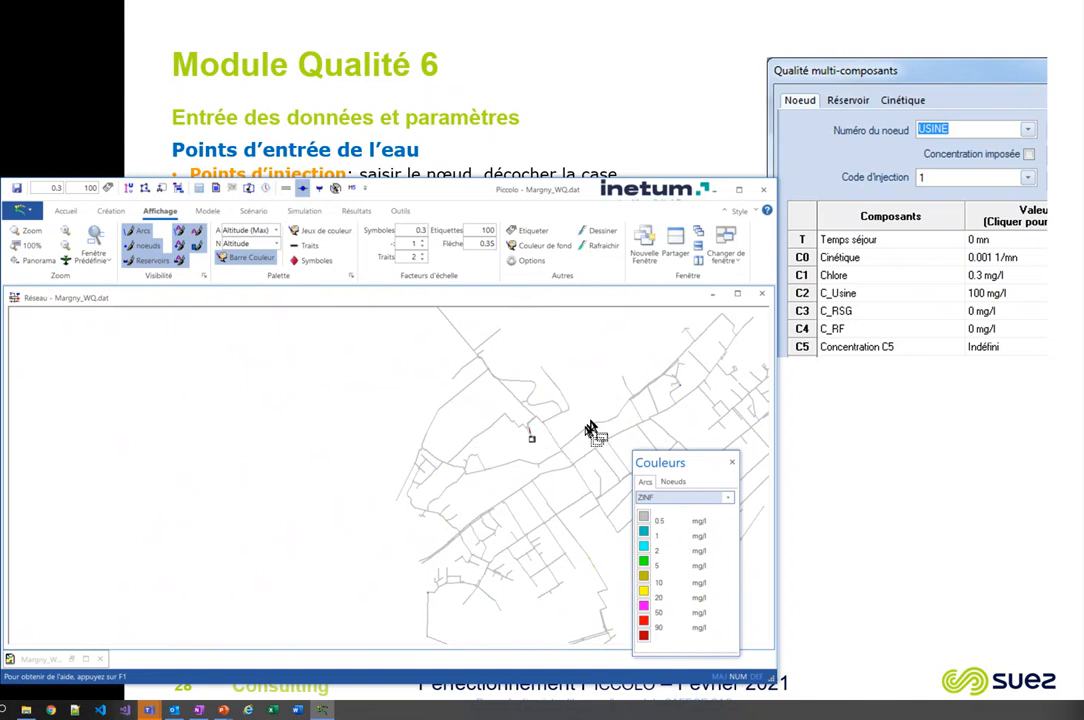
Step: Check the arcs coloured by ZAPP and return their colouring to ZINF
left_click(727, 498)
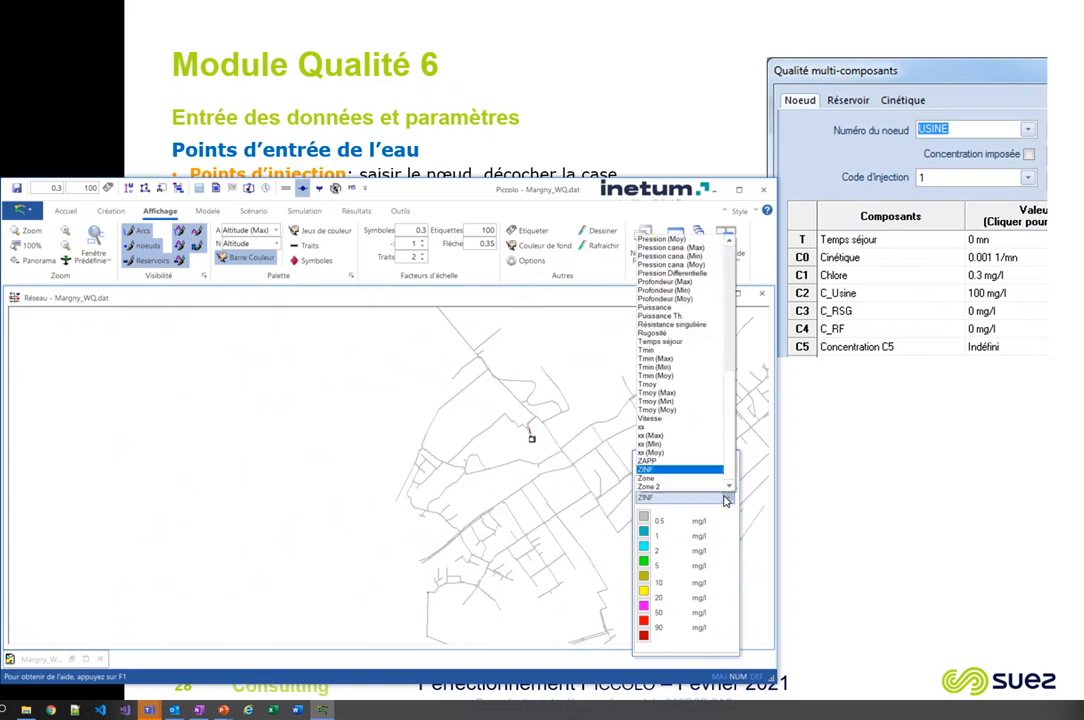
left_click(650, 463)
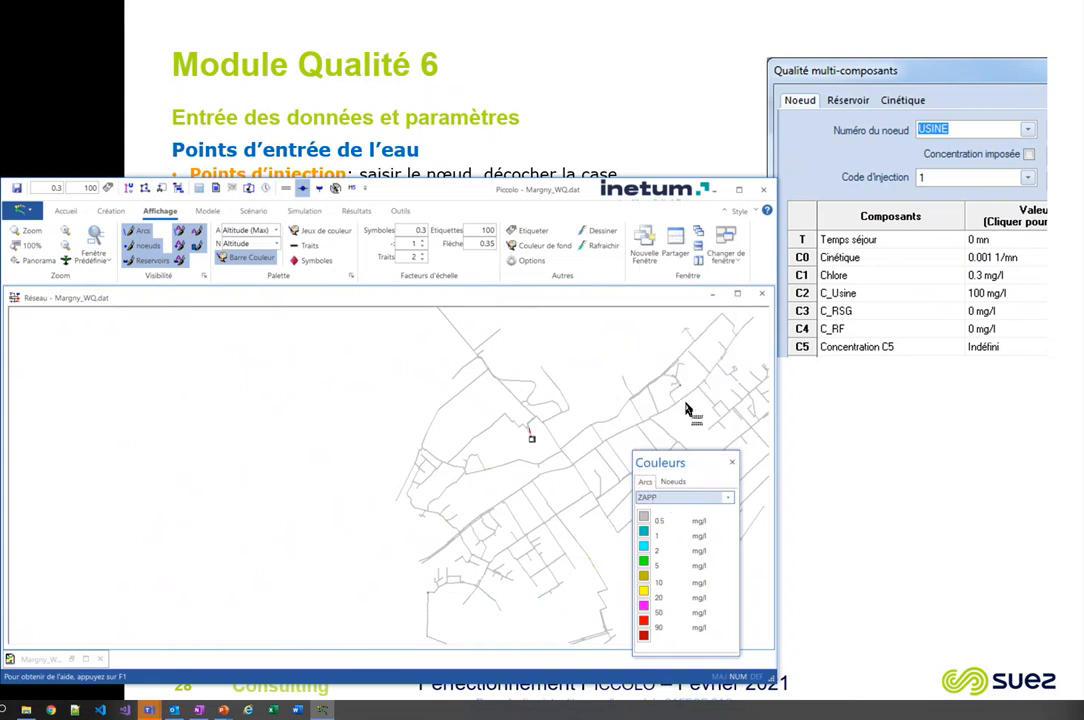
left_click(727, 498)
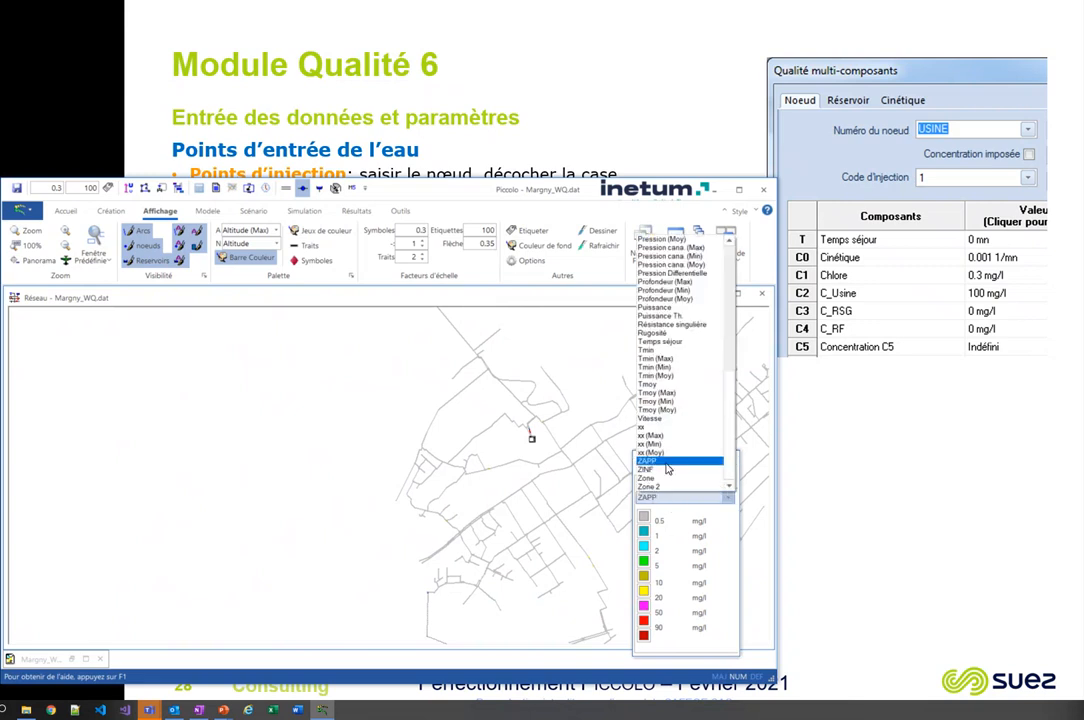
left_click(668, 469)
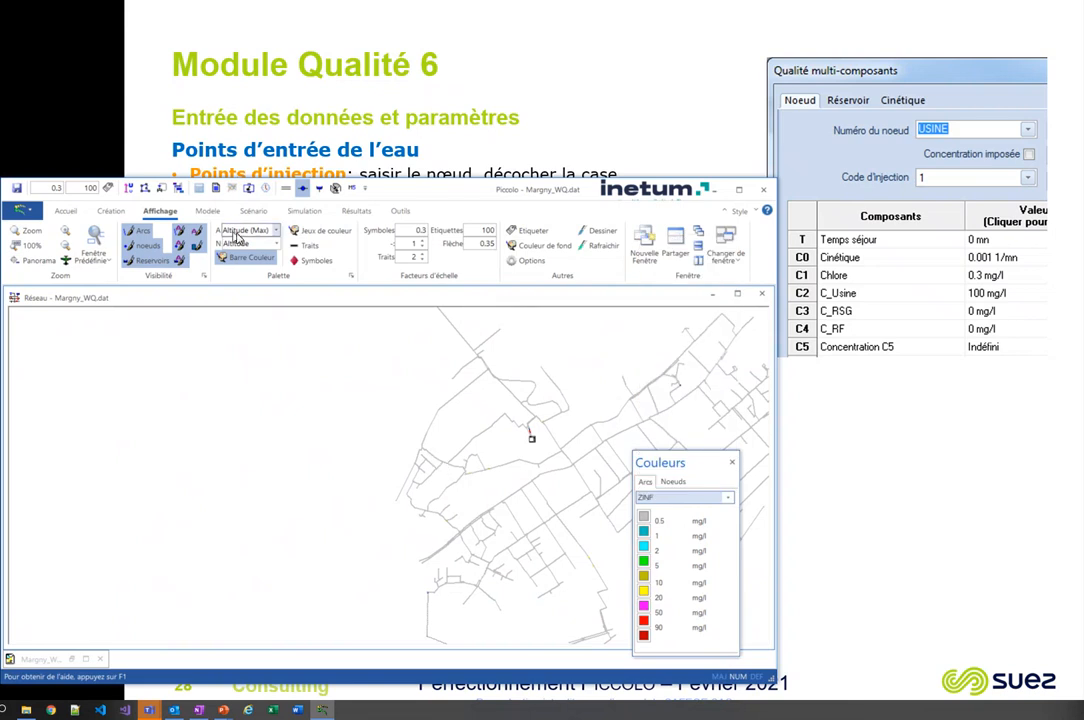
Step: Open the quality calculation, compute its first one-hour step and move the colour legend clear of the network plan
left_click(303, 211)
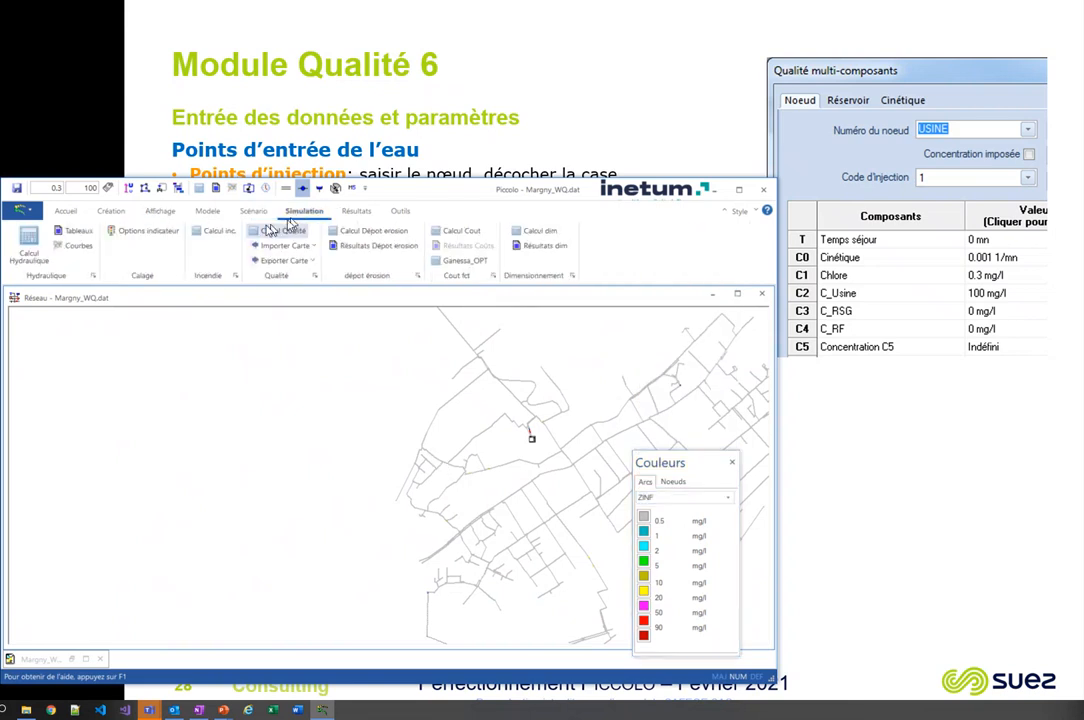
left_click(283, 230)
left_click_drag(256, 344, 216, 321)
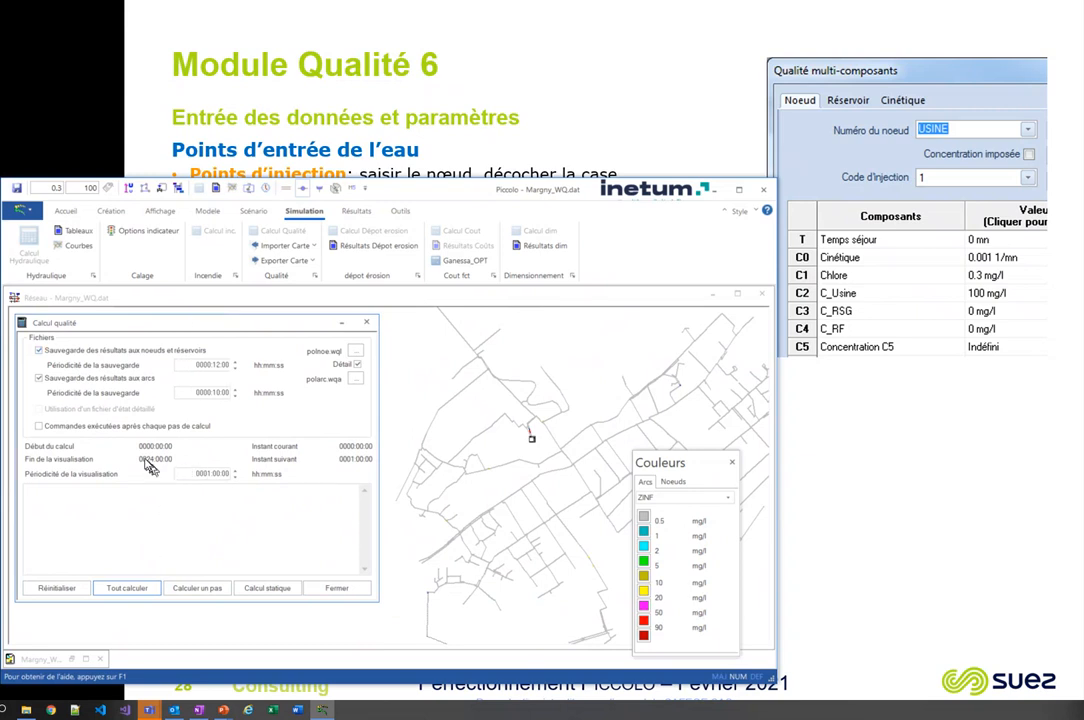
left_click(186, 589)
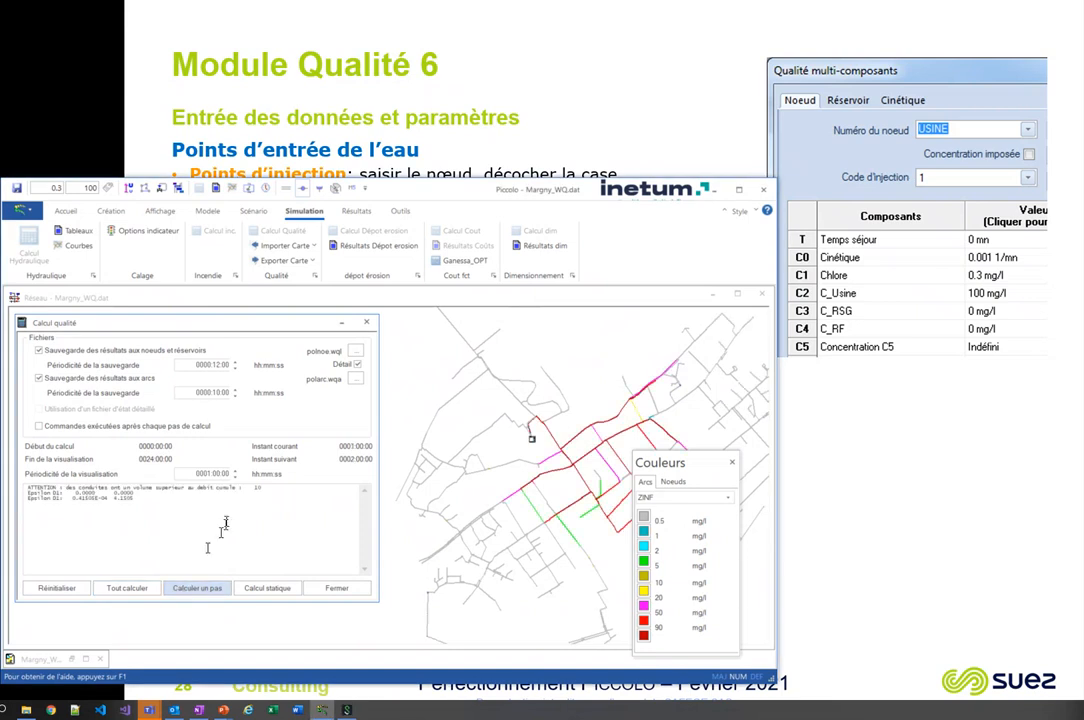
left_click_drag(705, 462, 874, 398)
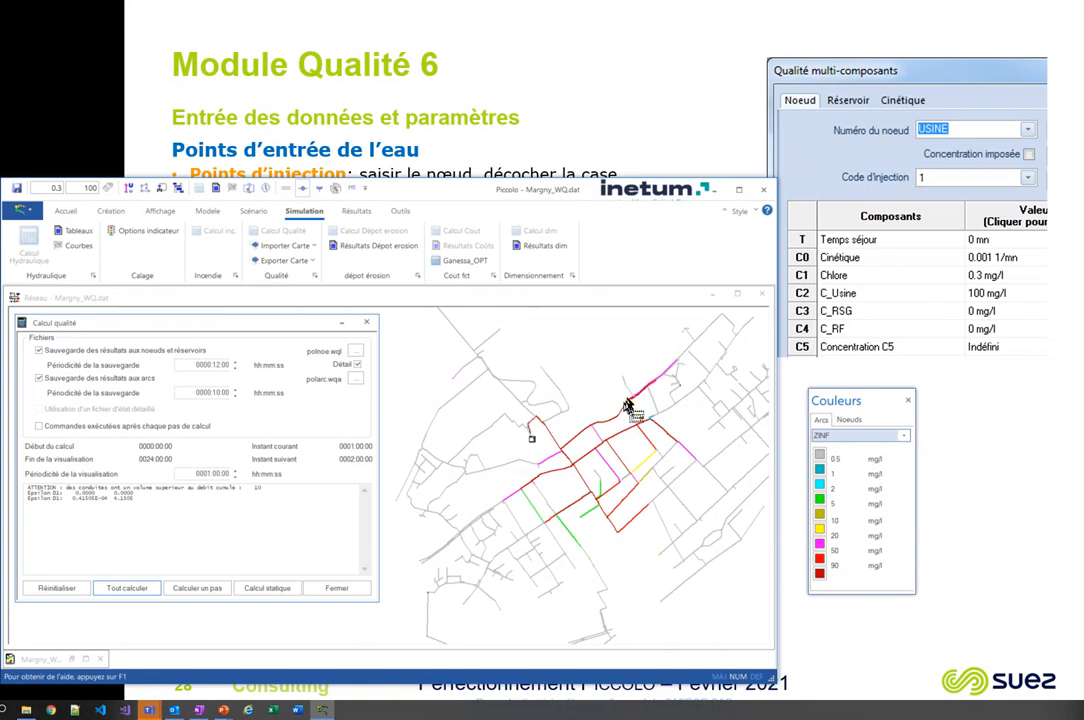
Step: Advance the quality calculation step by step to 0005:00:00 and colour the arcs by ZAPP
left_click(199, 588)
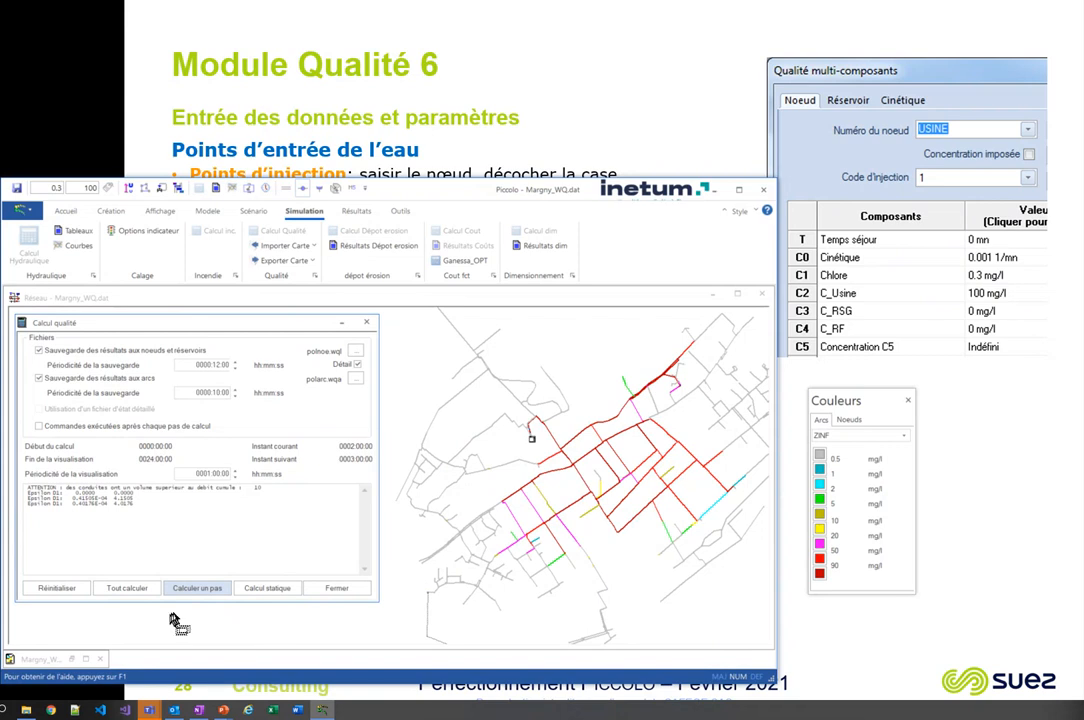
left_click(195, 589)
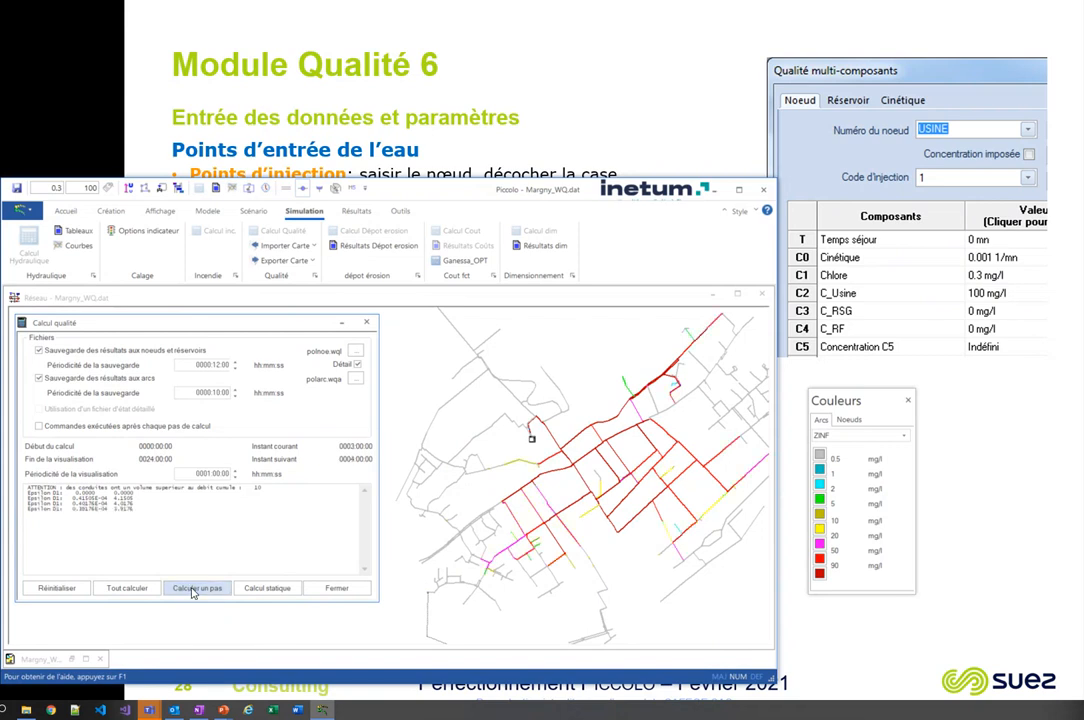
left_click(186, 589)
left_click(186, 589)
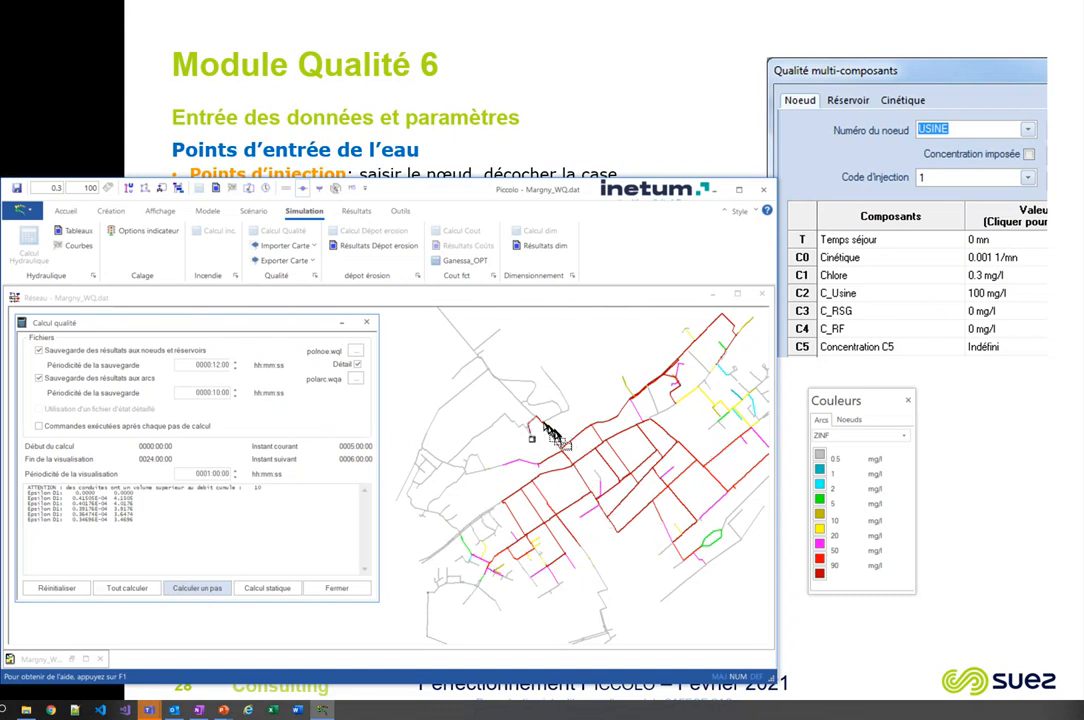
left_click(902, 439)
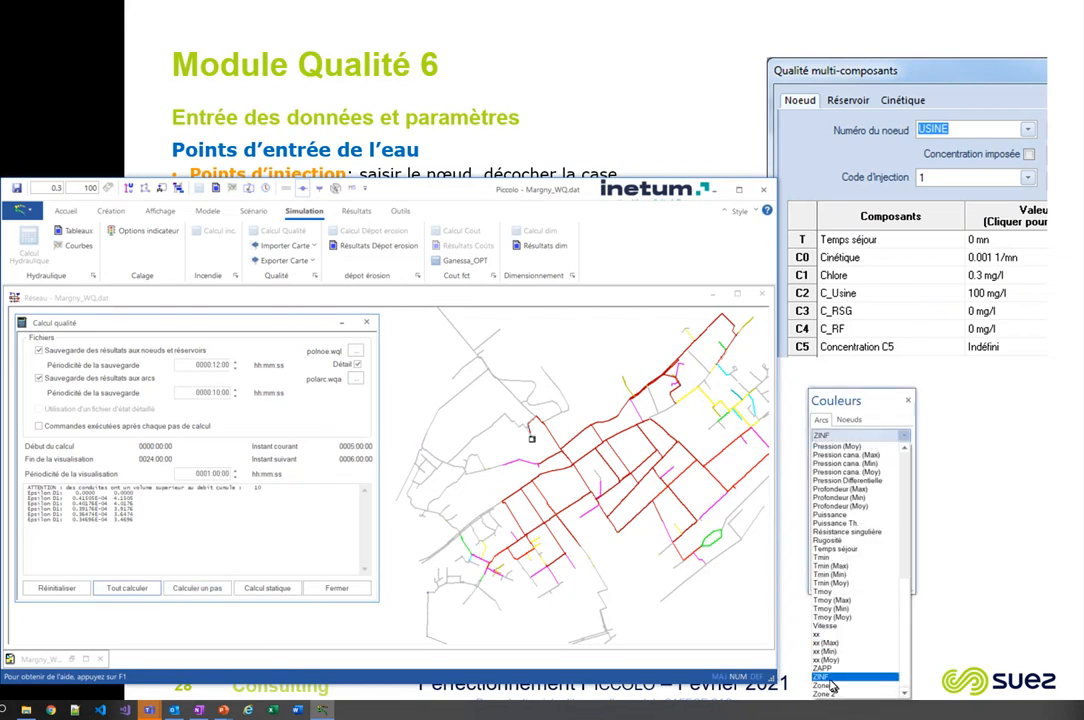
left_click(825, 676)
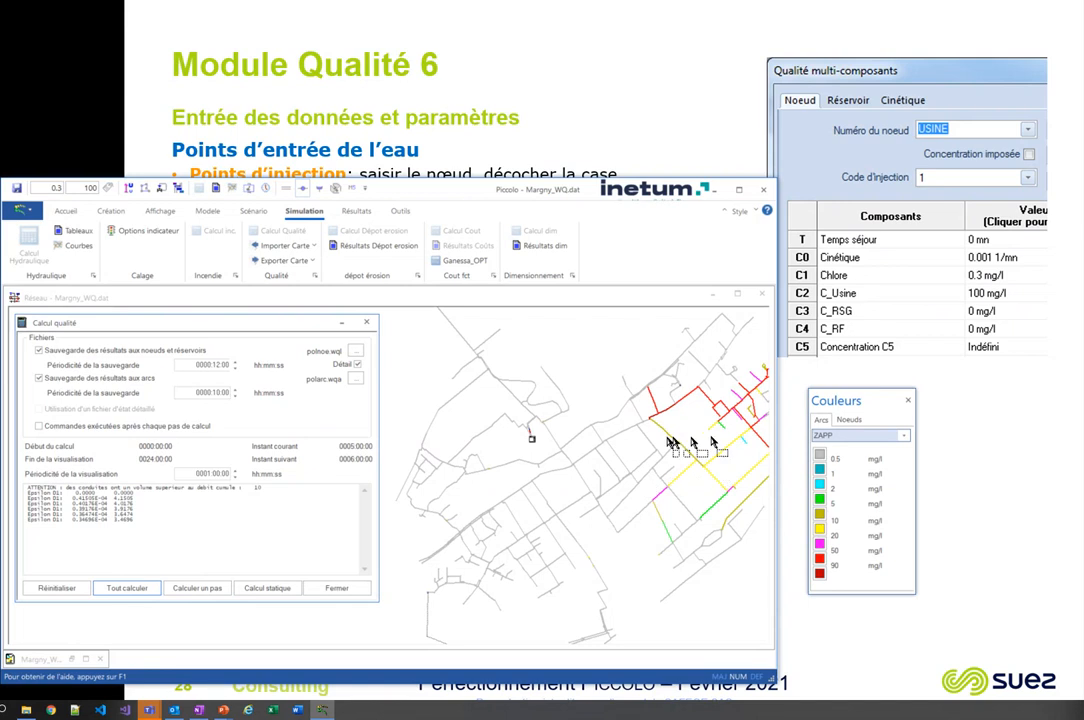
Step: Advance the quality calculation step by step to 0007:00:00 and run the static calculation
left_click(194, 589)
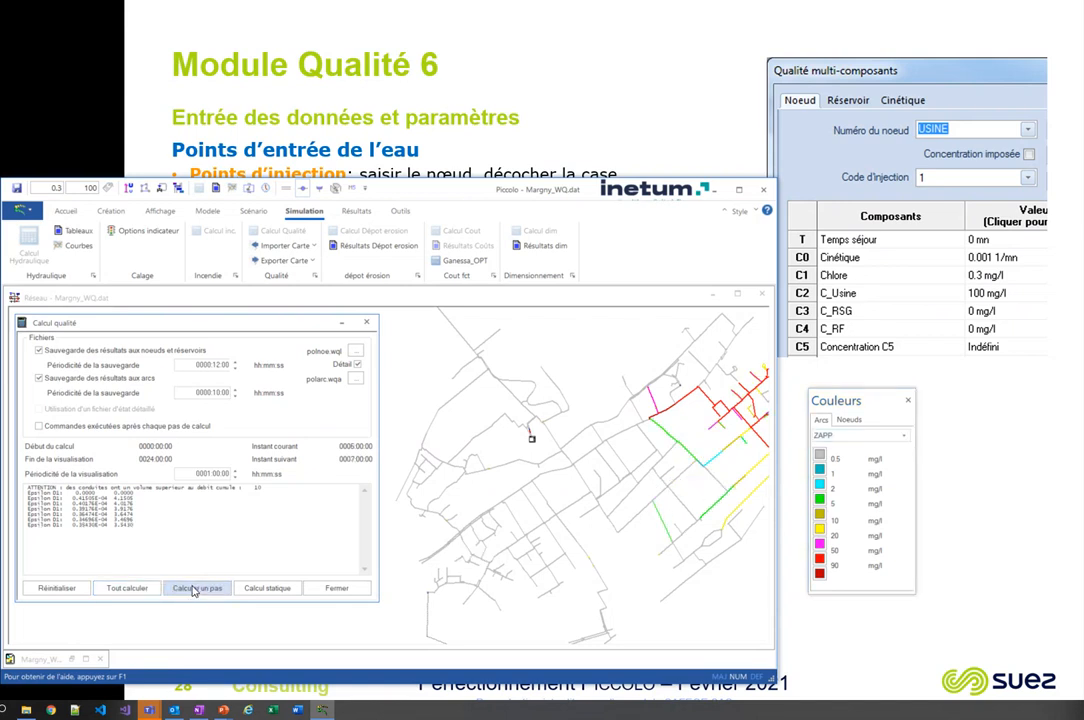
left_click(194, 589)
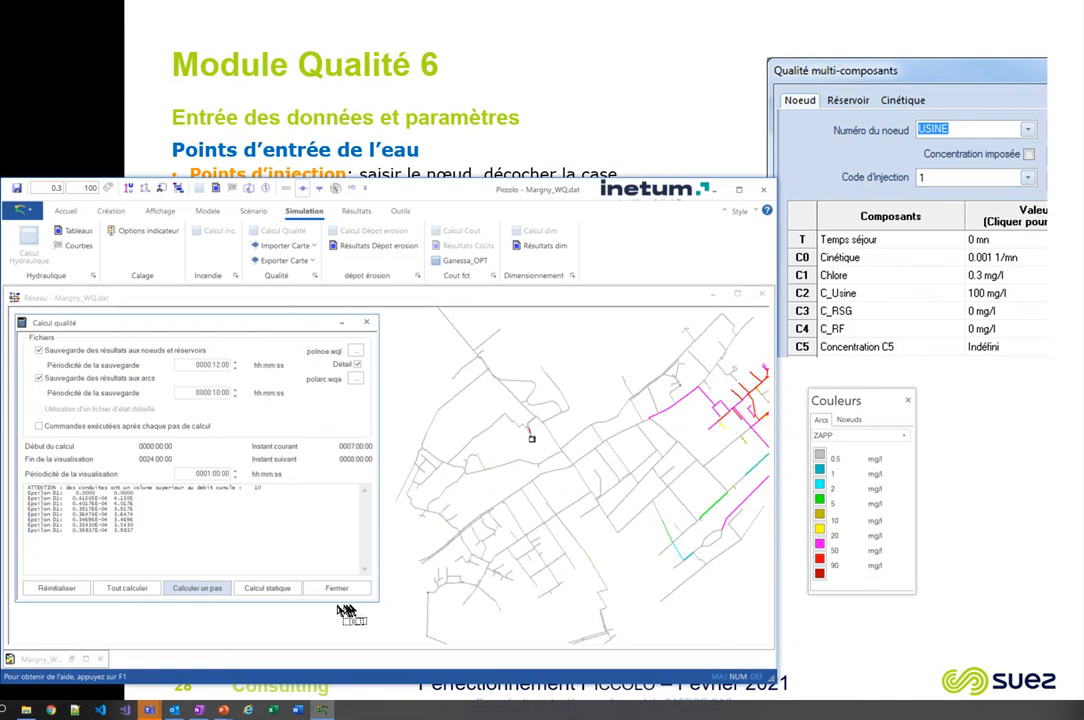
left_click(272, 589)
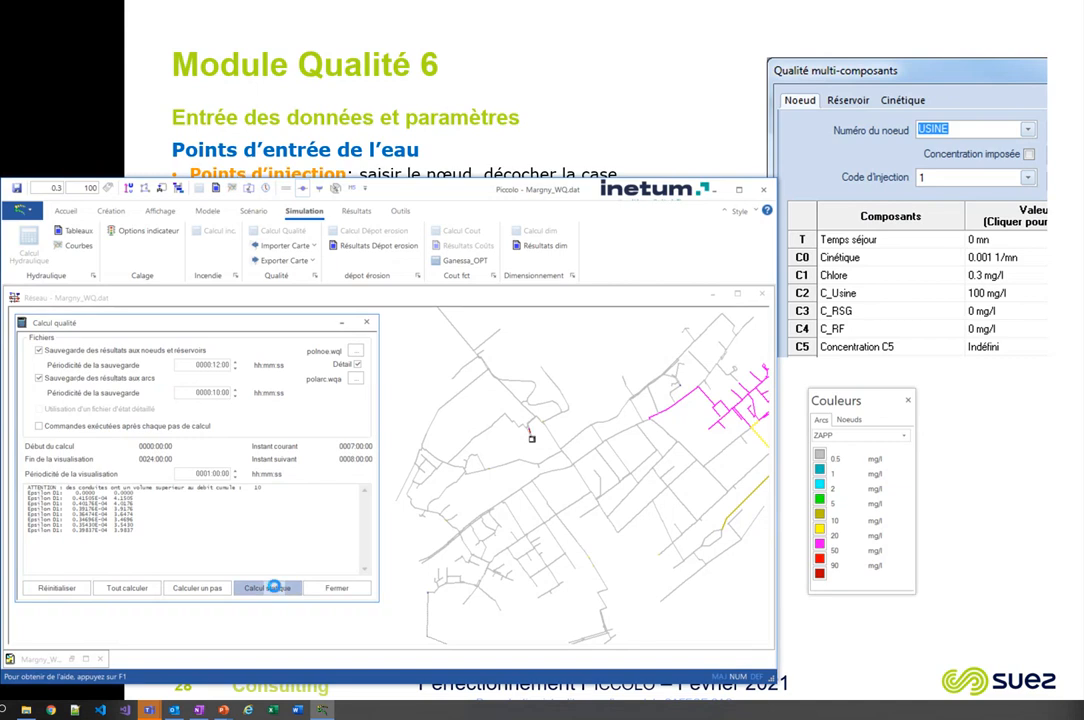
Step: Run the quality calculation again from the start, one hour at a time, through to its end at 0023:58:11
left_click(208, 588)
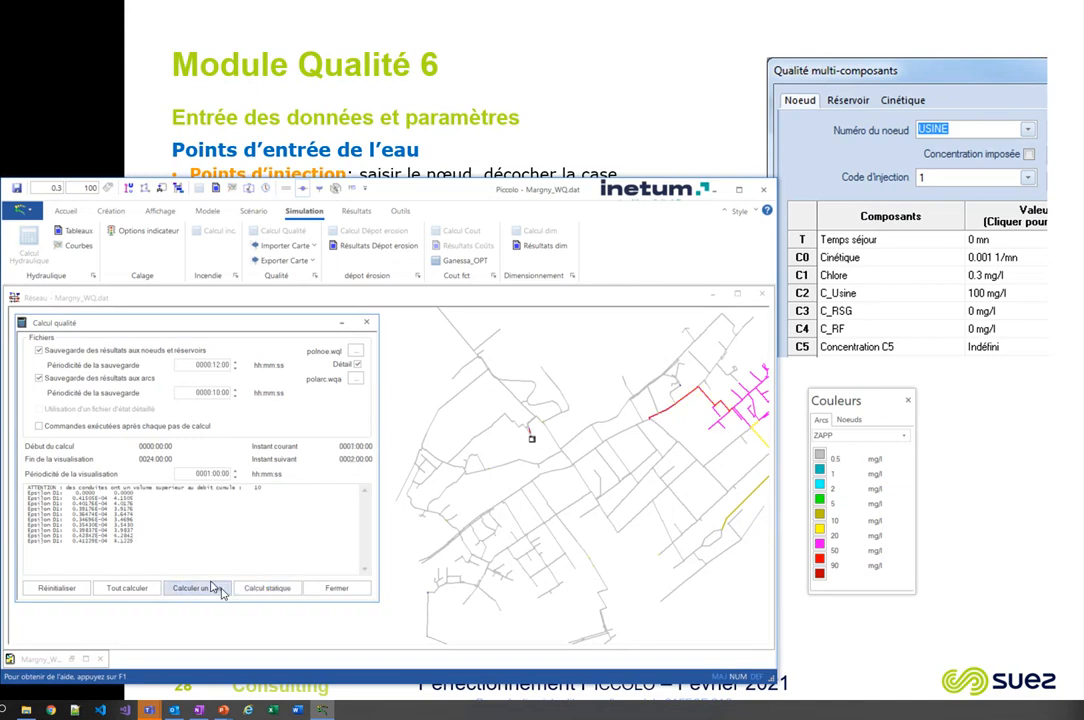
left_click(218, 591)
left_click(222, 593)
left_click(222, 593)
left_click(223, 594)
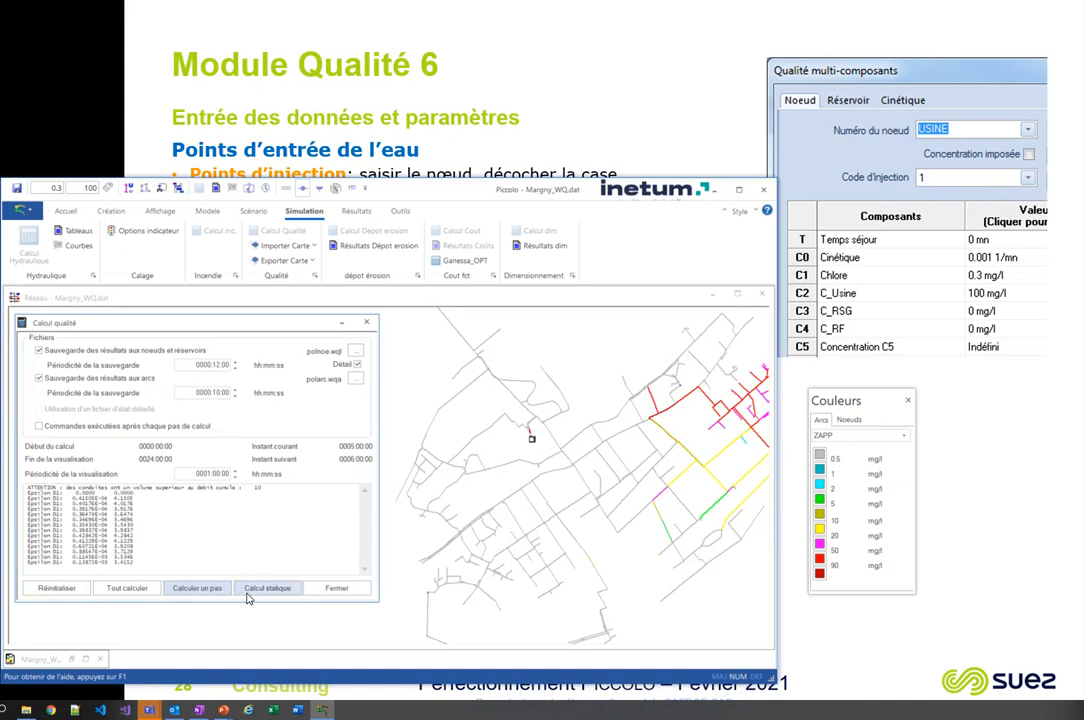
left_click(189, 591)
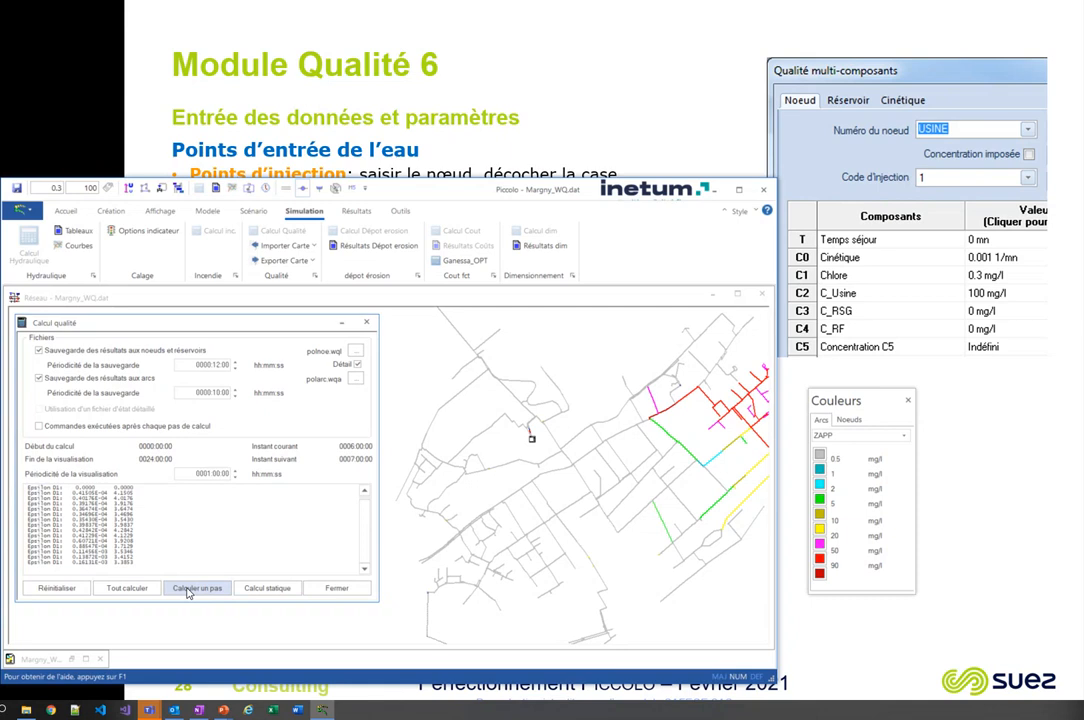
left_click(189, 591)
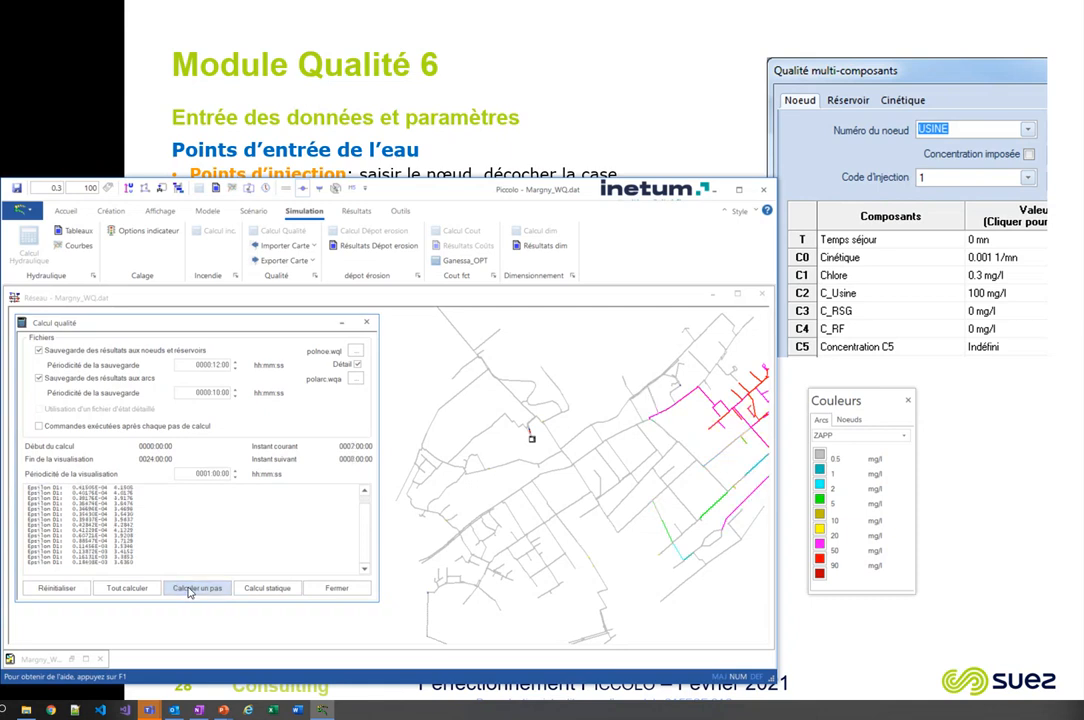
left_click(189, 592)
left_click(189, 592)
left_click(189, 592)
left_click(189, 592)
left_click(189, 591)
left_click(189, 591)
left_click(189, 591)
left_click(189, 591)
left_click(189, 591)
left_click(189, 589)
left_click(189, 589)
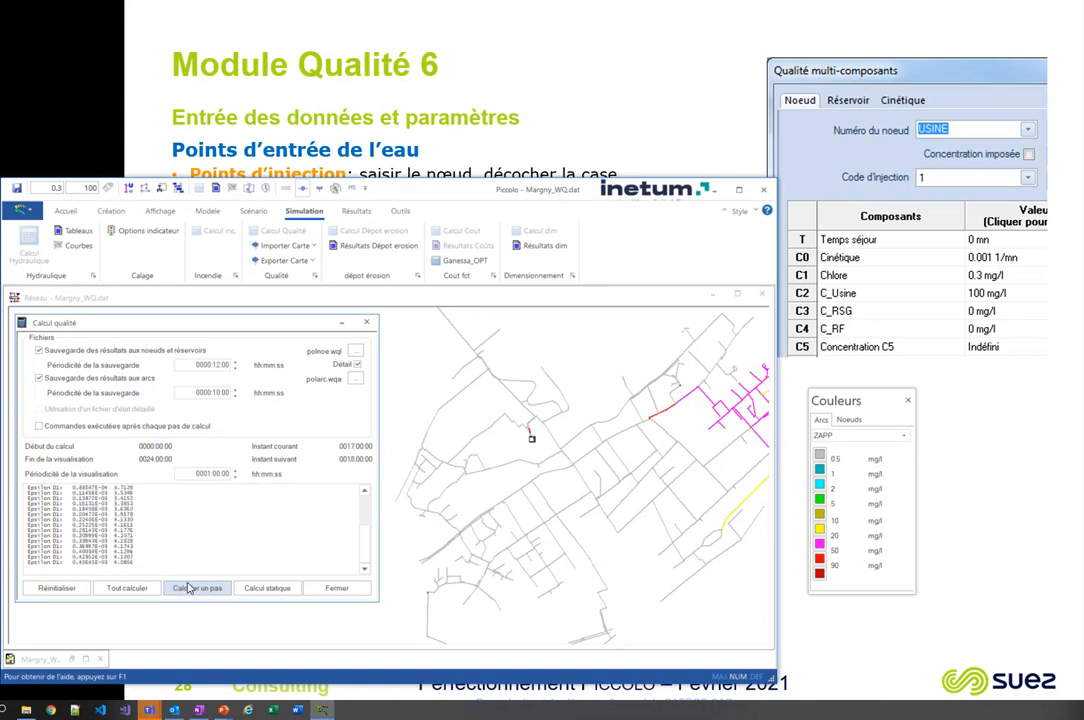
left_click(189, 589)
left_click(189, 589)
left_click(187, 588)
left_click(187, 588)
left_click(187, 588)
left_click(187, 588)
left_click(189, 590)
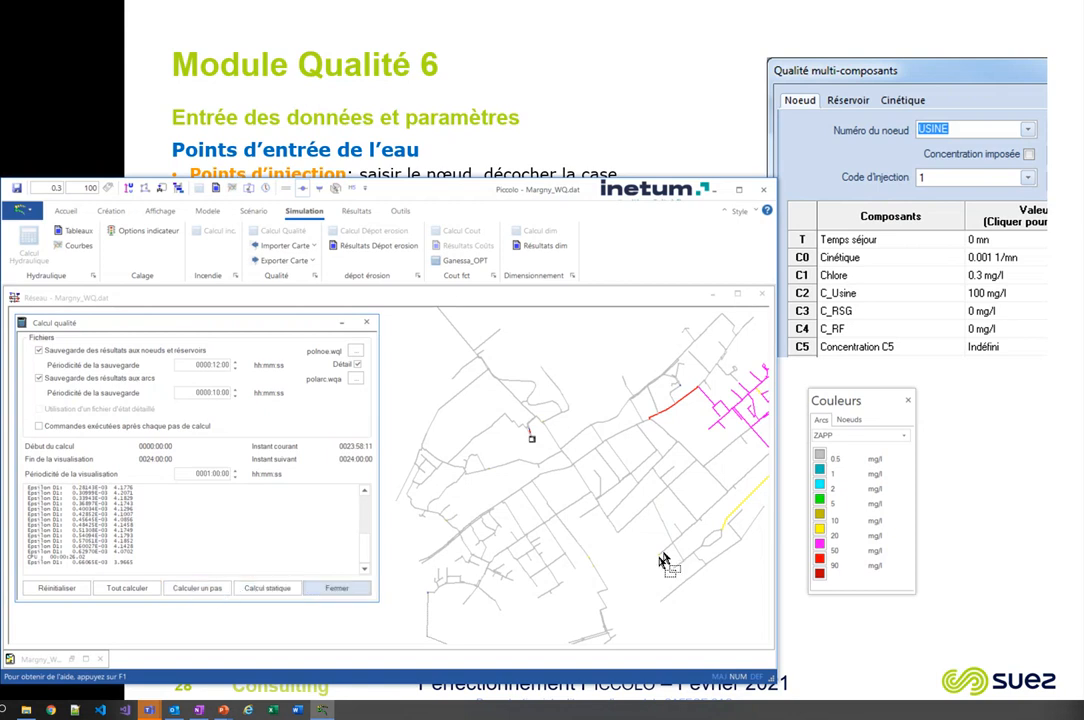
Step: Colour the arcs by ZINF and examine the branches at the south-western end of the network
left_click(903, 437)
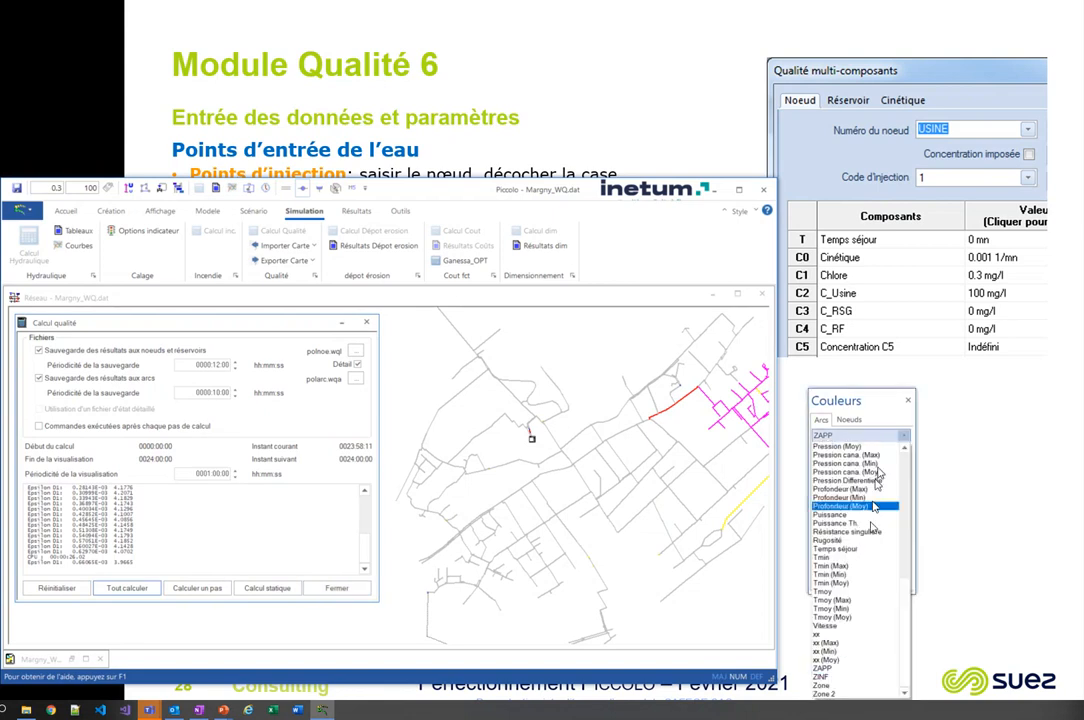
left_click(847, 677)
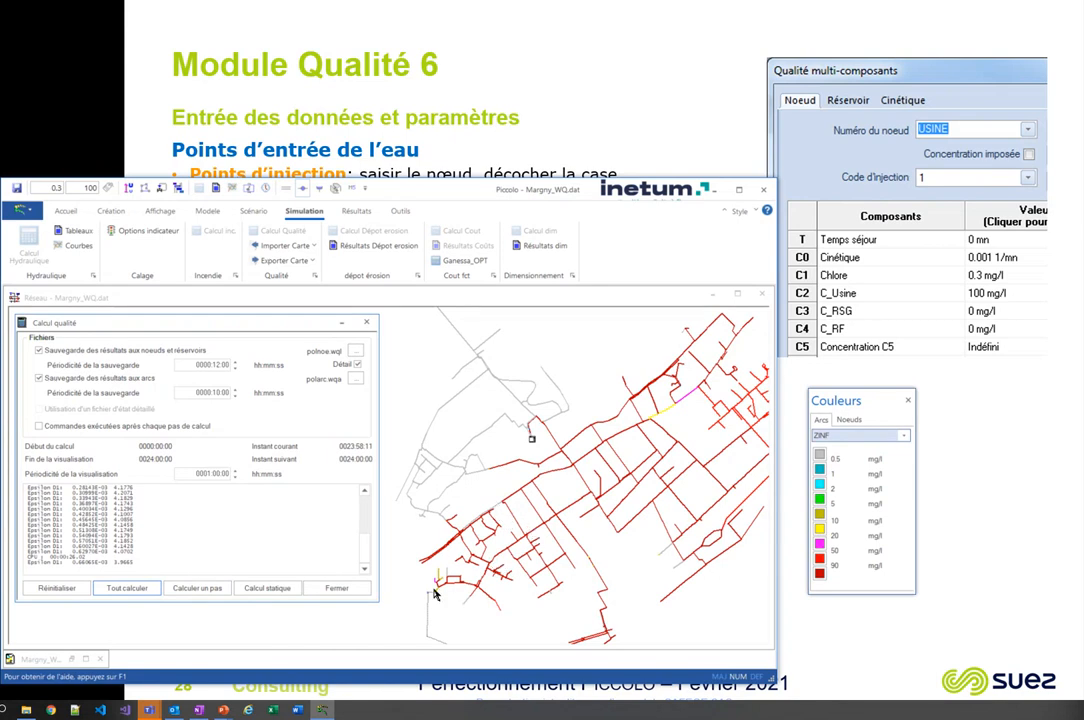
scroll(434, 594, "up", 3)
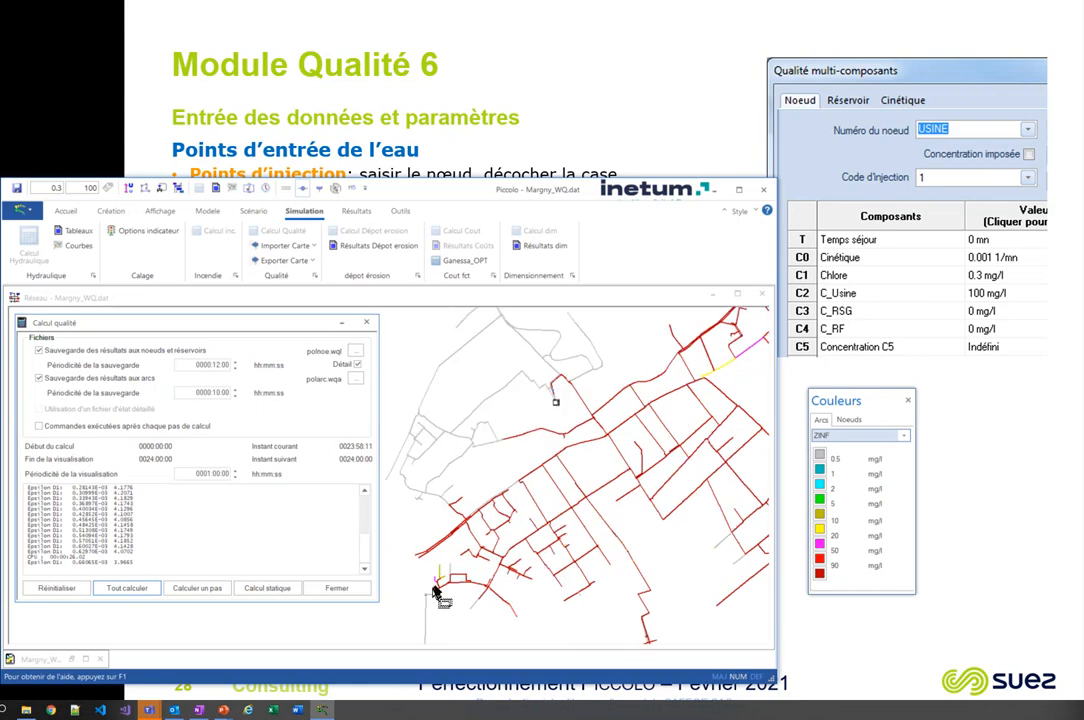
scroll(434, 594, "up", 3)
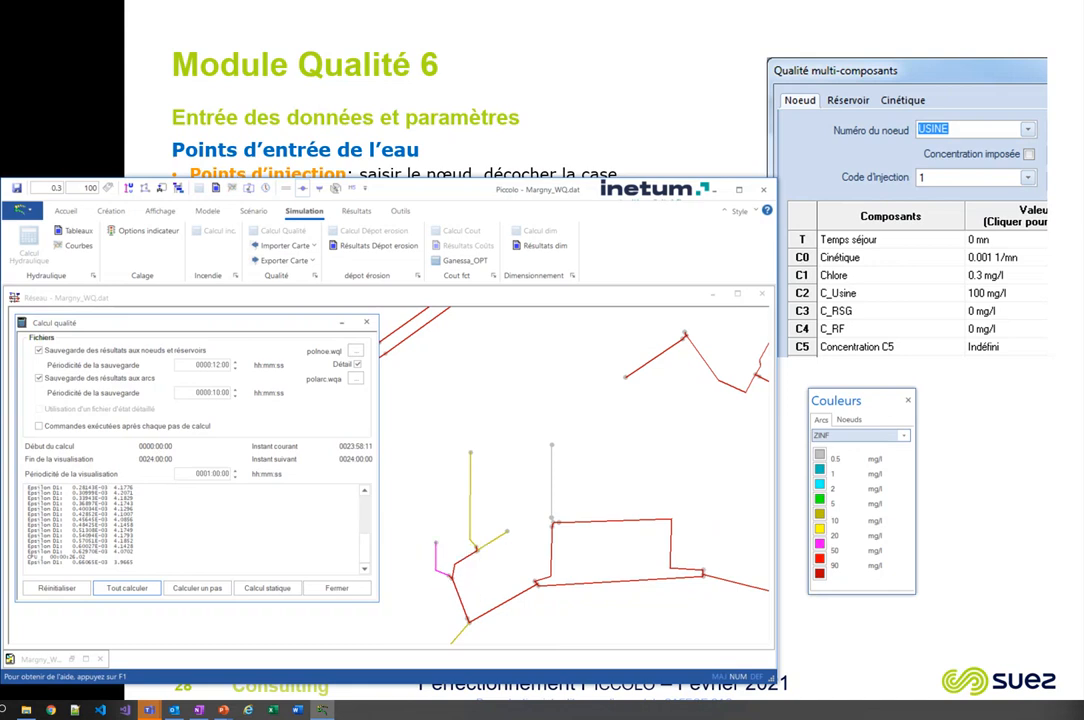
scroll(460, 527, "down", 5)
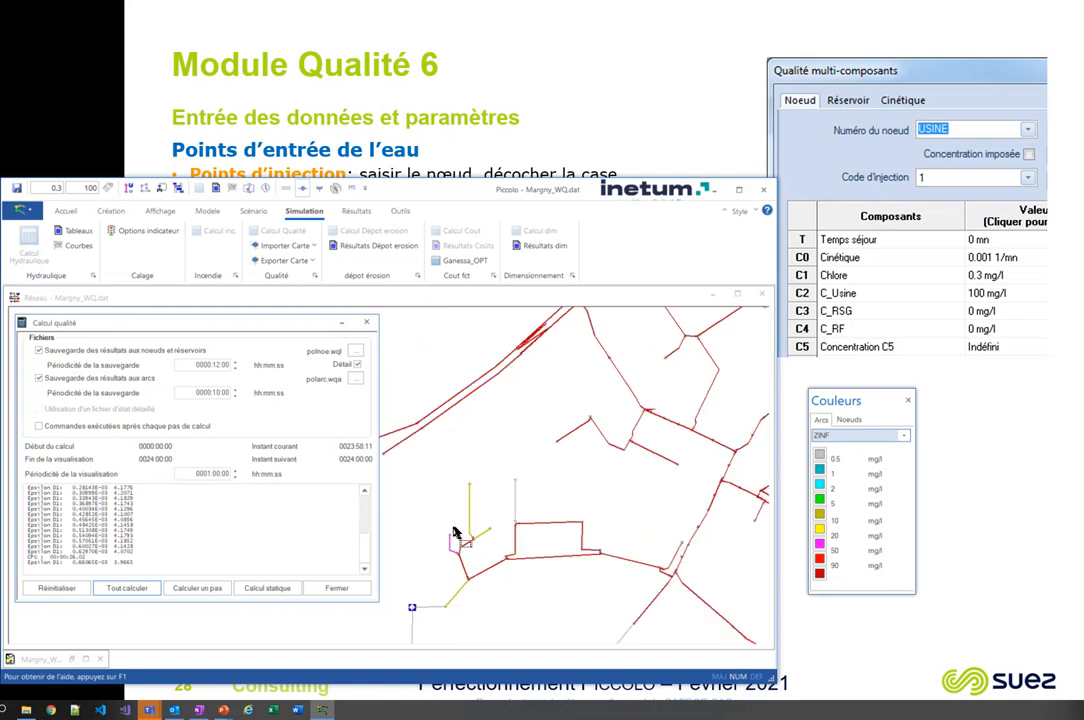
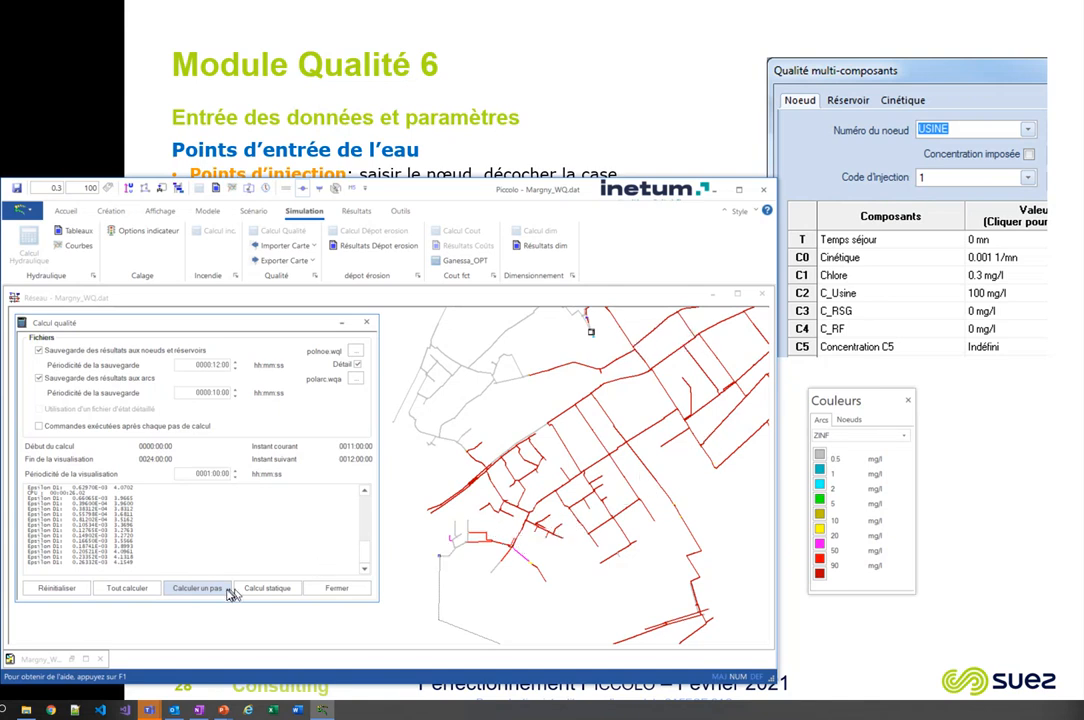
Step: Advance the quality calculation step by step from 0011:00:00 to its end at 0023:58:11 and close the calculation
left_click(218, 589)
left_click(218, 589)
left_click(218, 589)
left_click(218, 589)
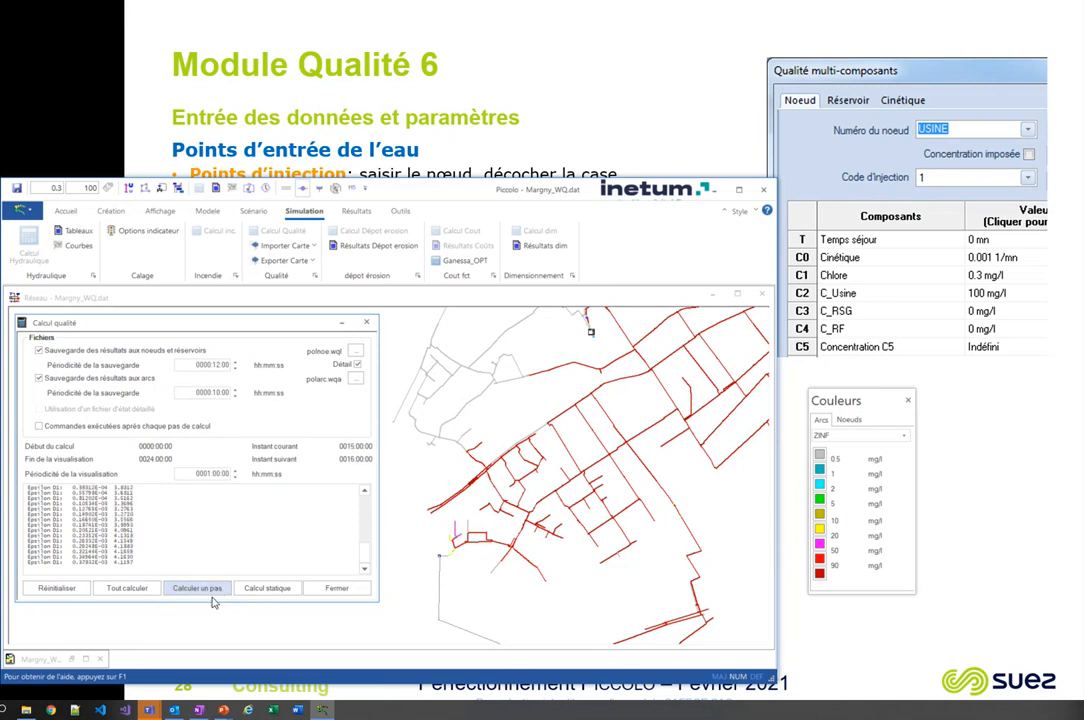
left_click(180, 589)
left_click(180, 589)
left_click(180, 589)
left_click(180, 589)
left_click(180, 589)
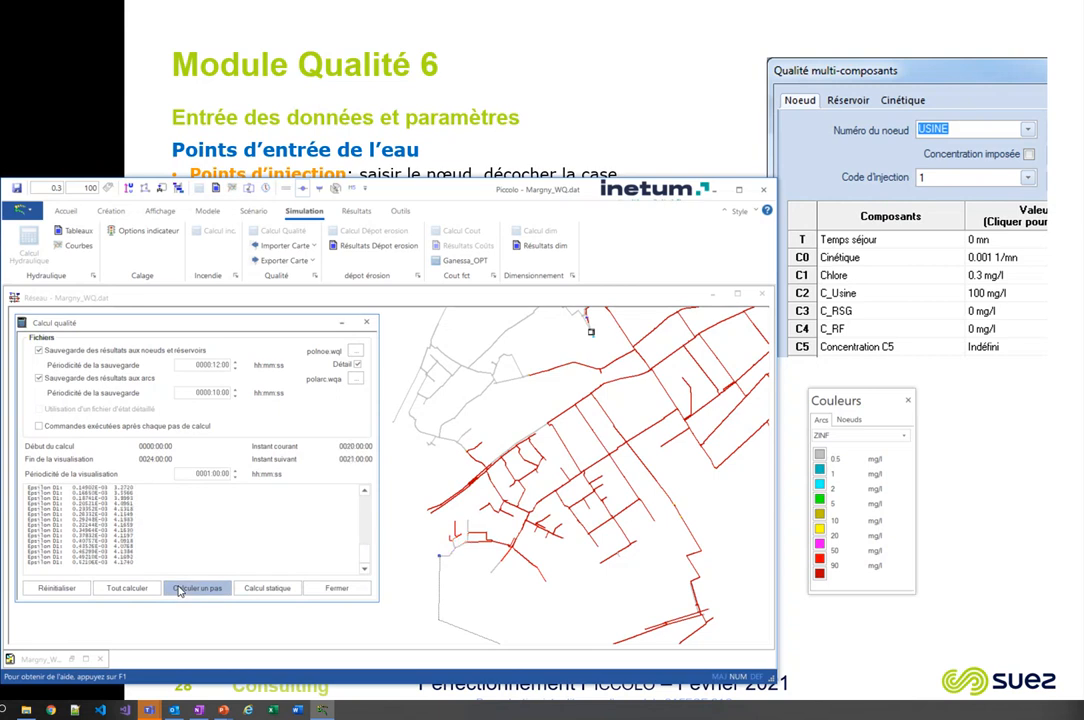
left_click(180, 589)
left_click(180, 589)
left_click(180, 589)
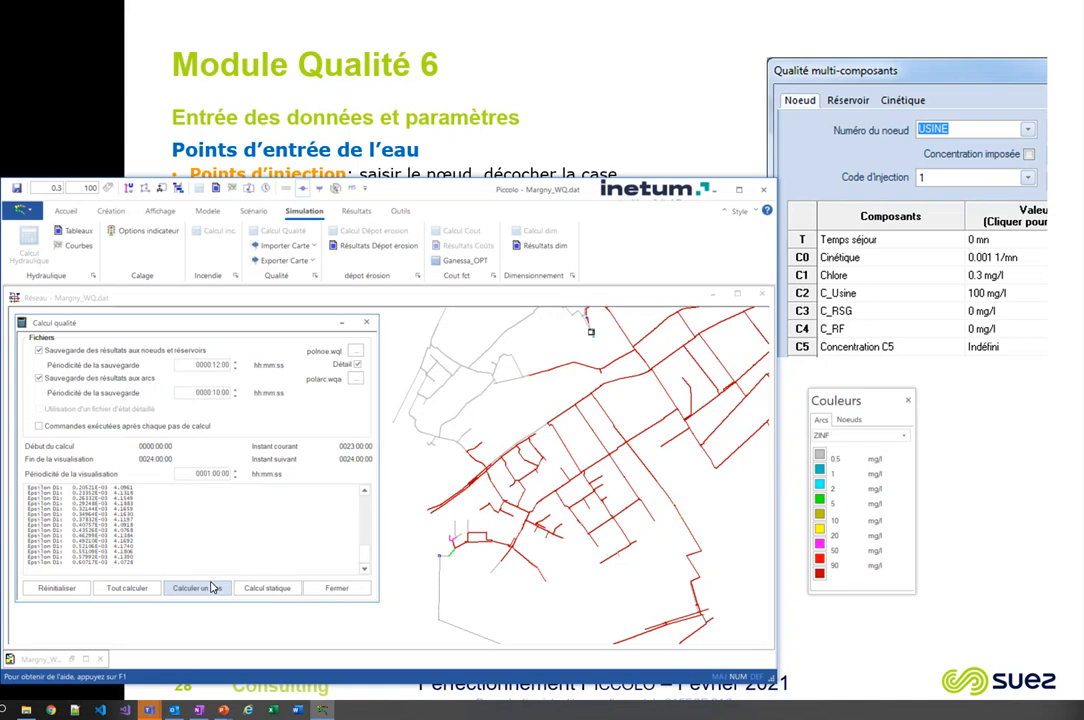
left_click(212, 589)
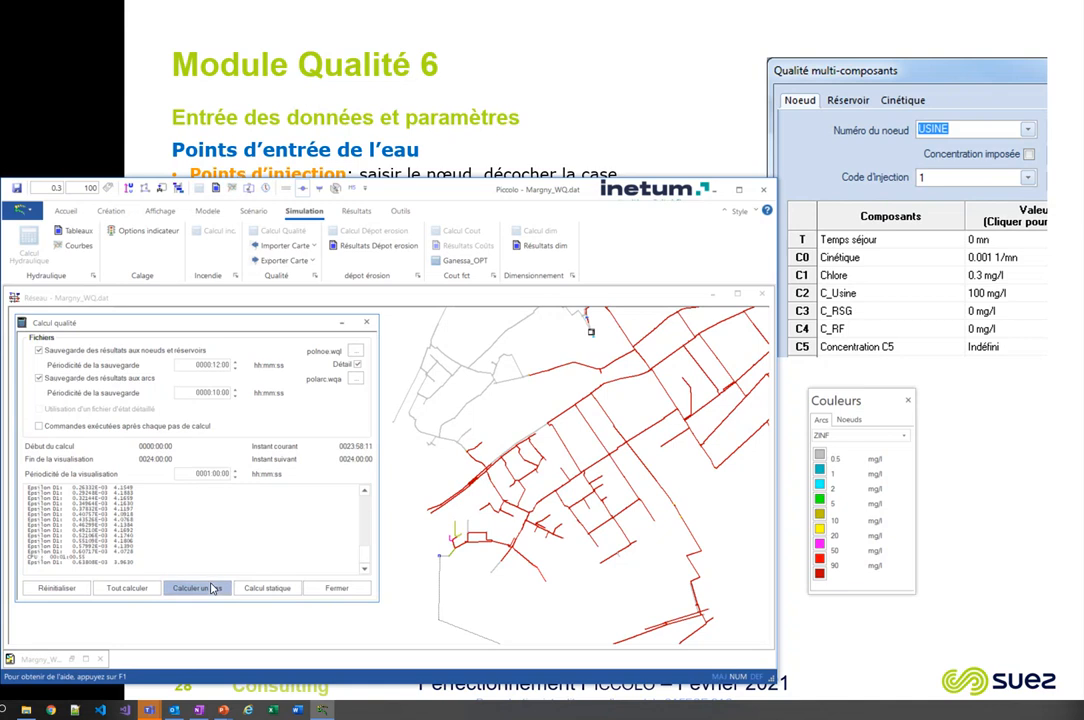
left_click(336, 588)
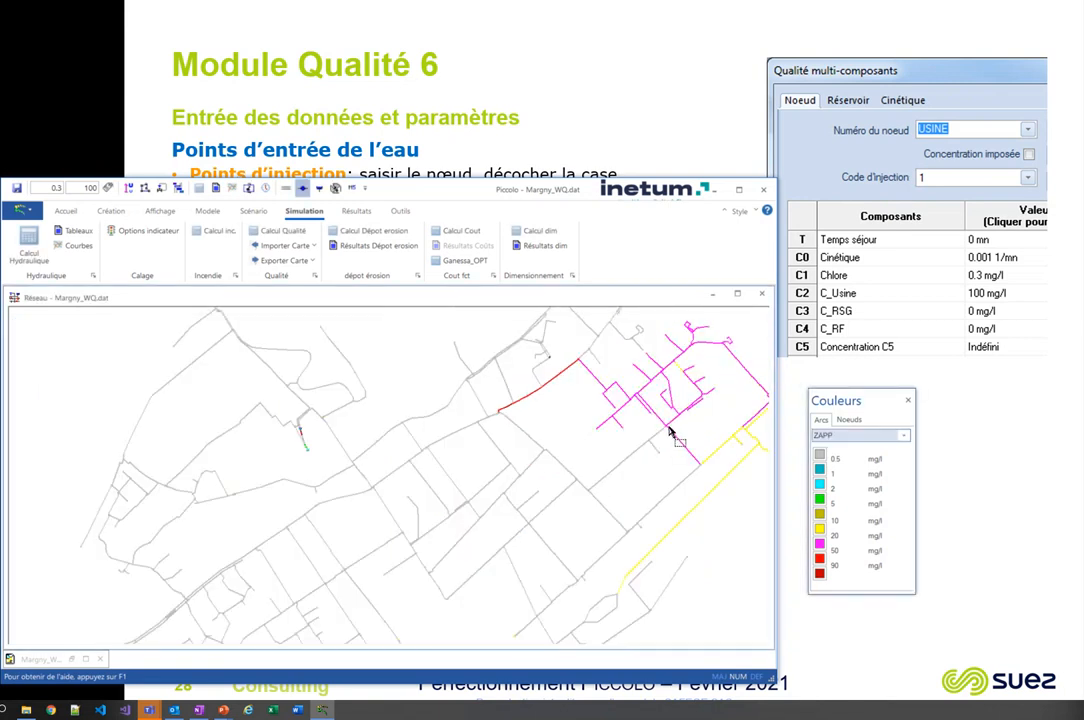
Step: Plot the result curves of node 60382V203V with ZAPP and ZINF as second attribute, and reposition the curves window
left_click(666, 426)
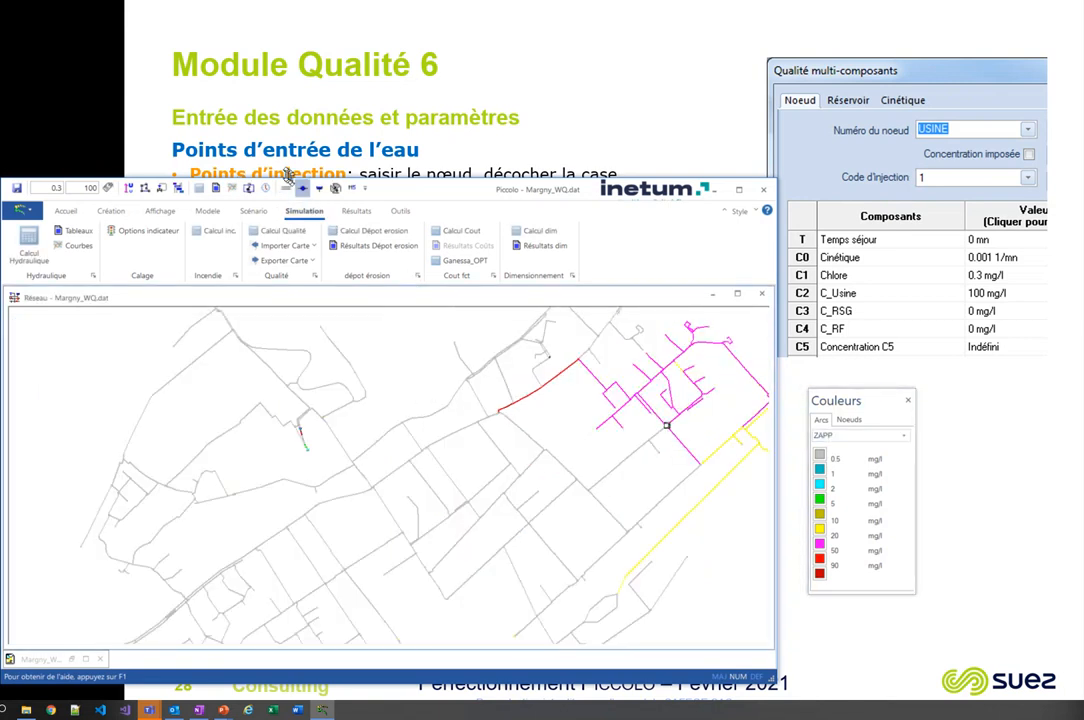
left_click(232, 187)
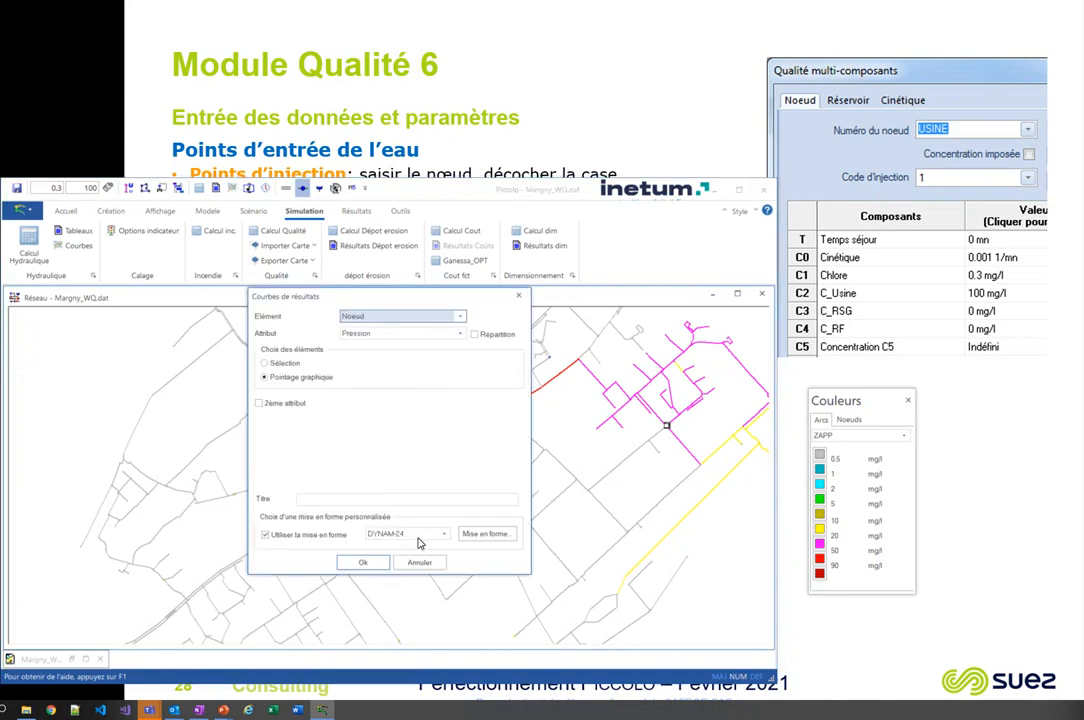
left_click(362, 334)
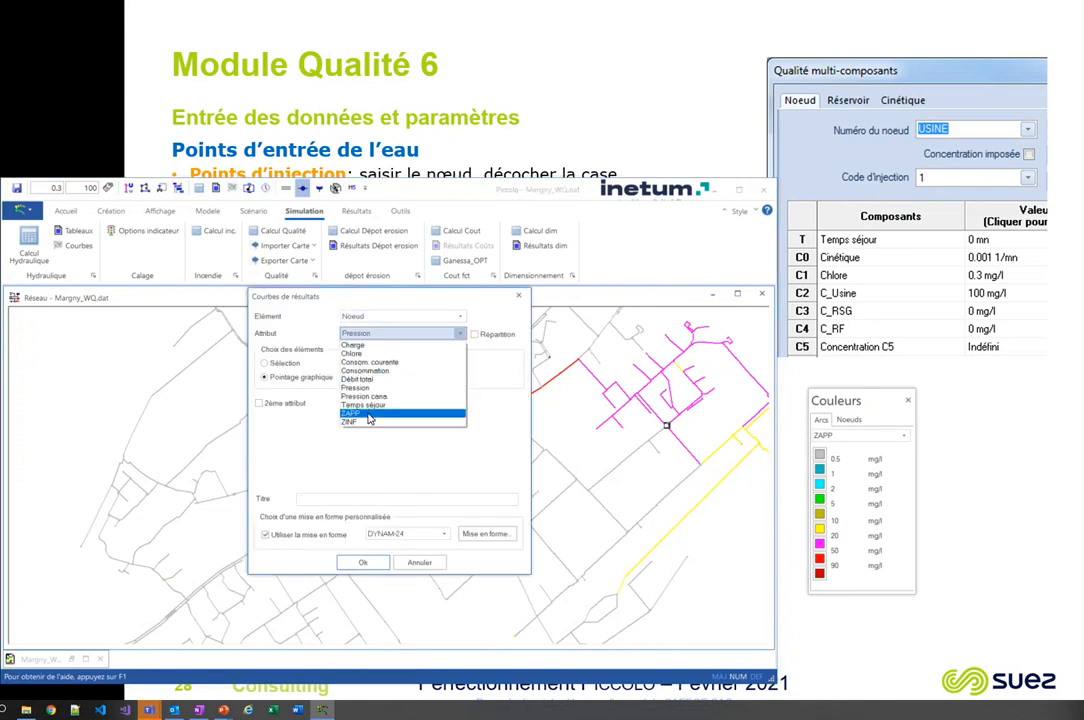
left_click(368, 414)
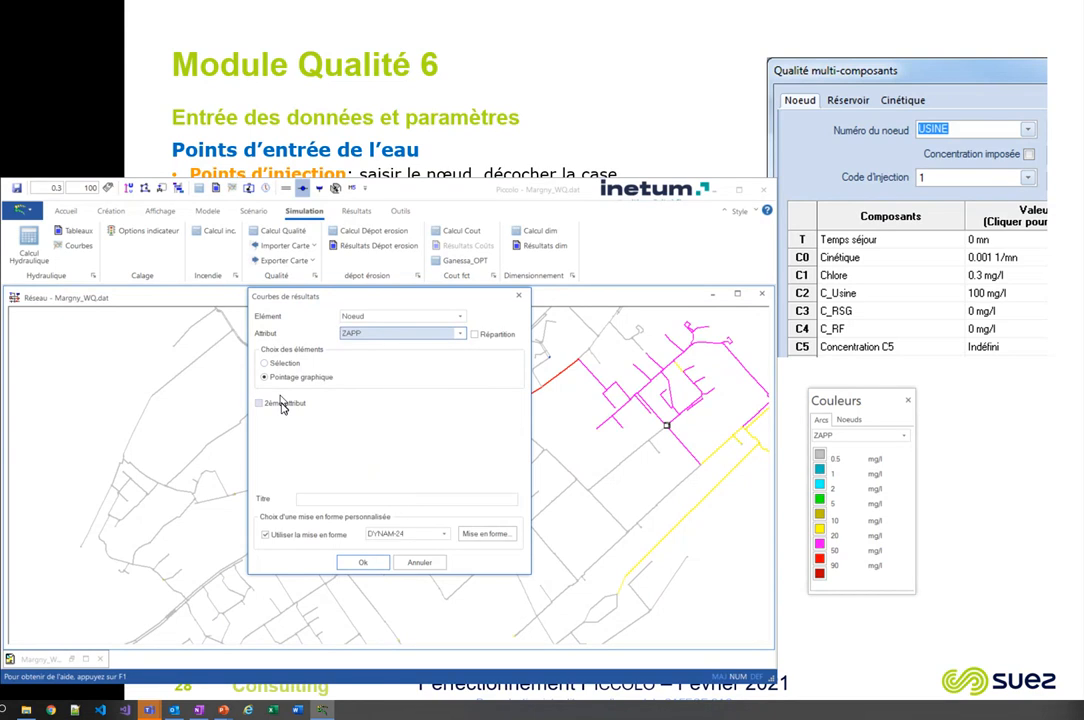
left_click(285, 403)
left_click(390, 403)
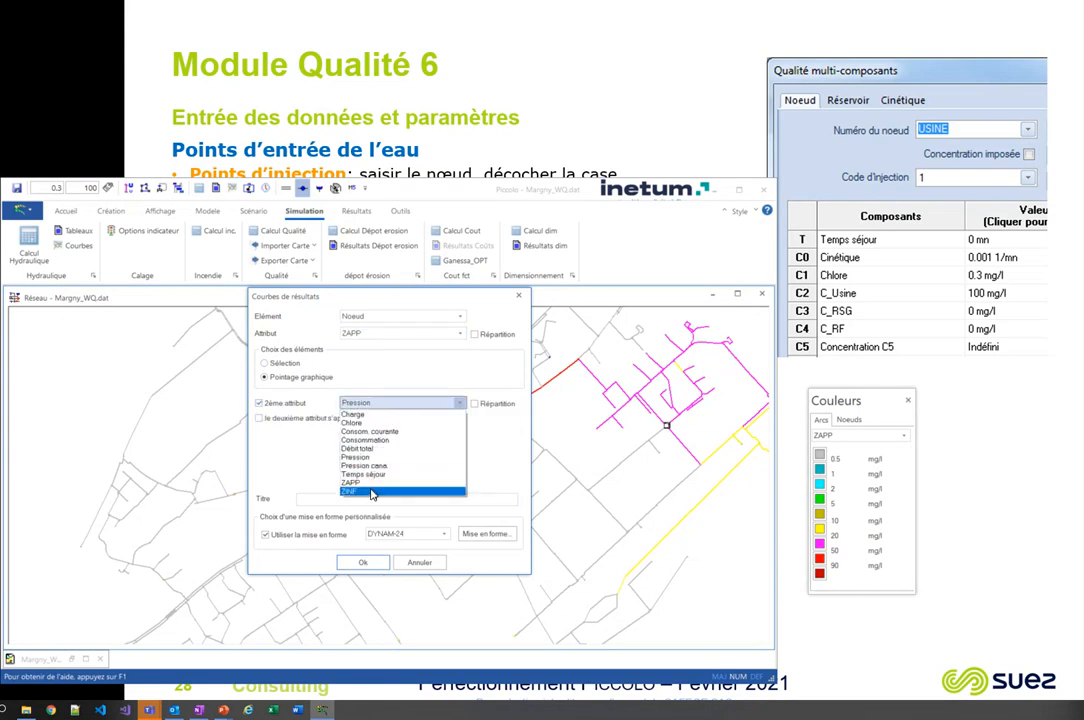
left_click(375, 485)
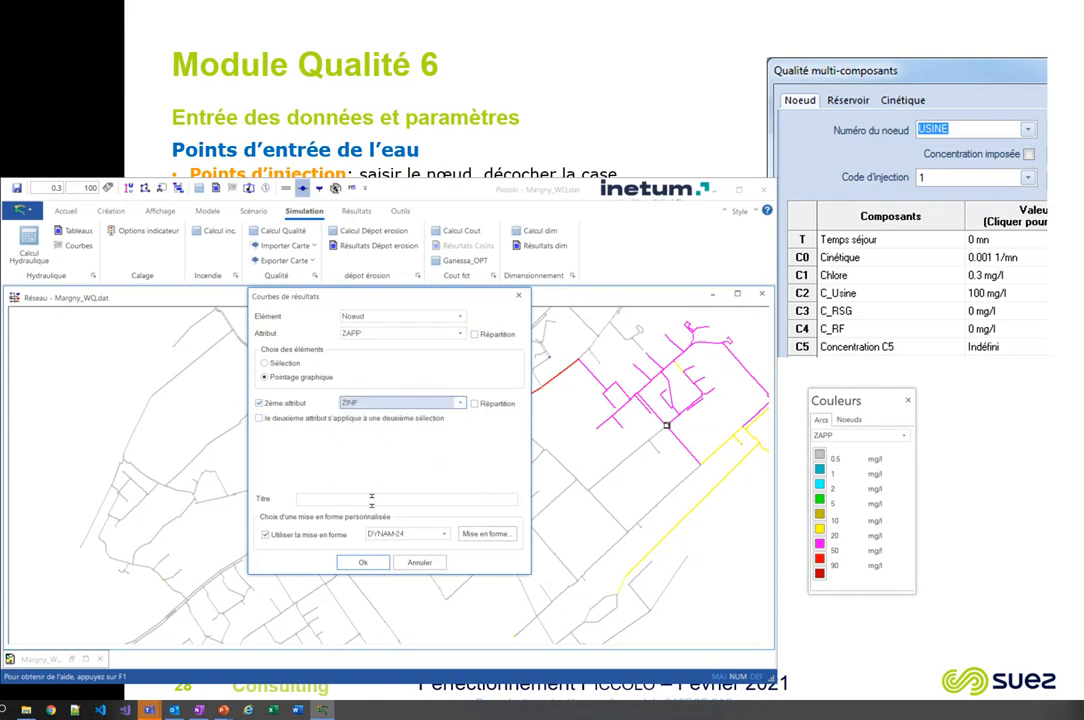
left_click(370, 563)
left_click_drag(546, 387, 481, 335)
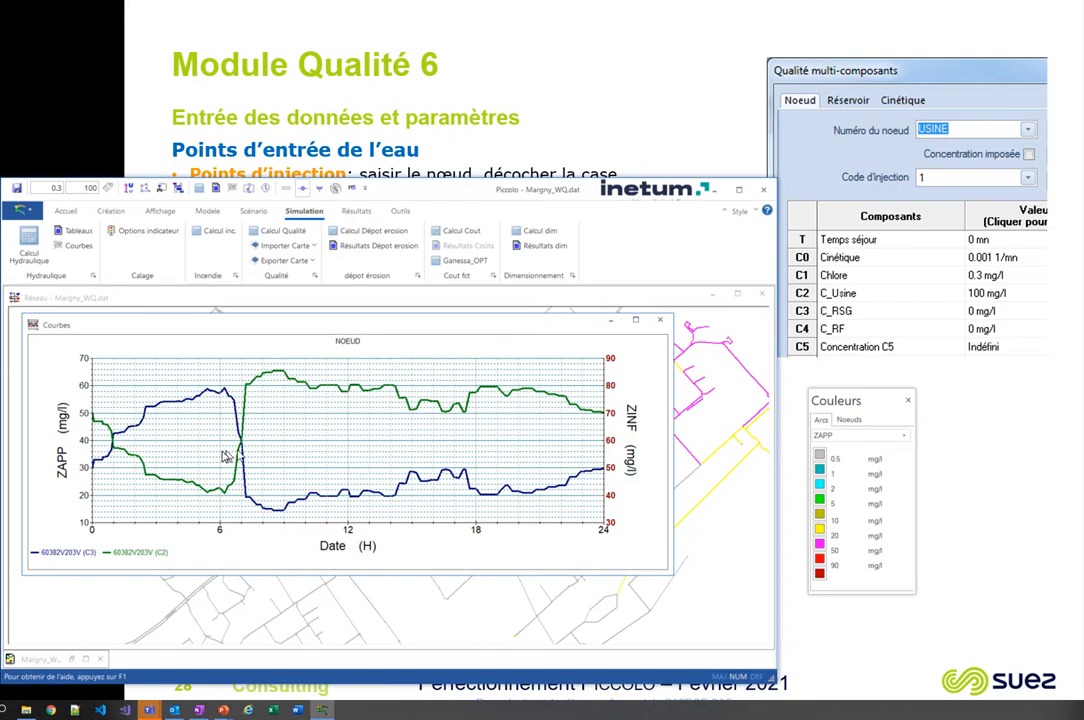
left_click_drag(428, 330, 430, 363)
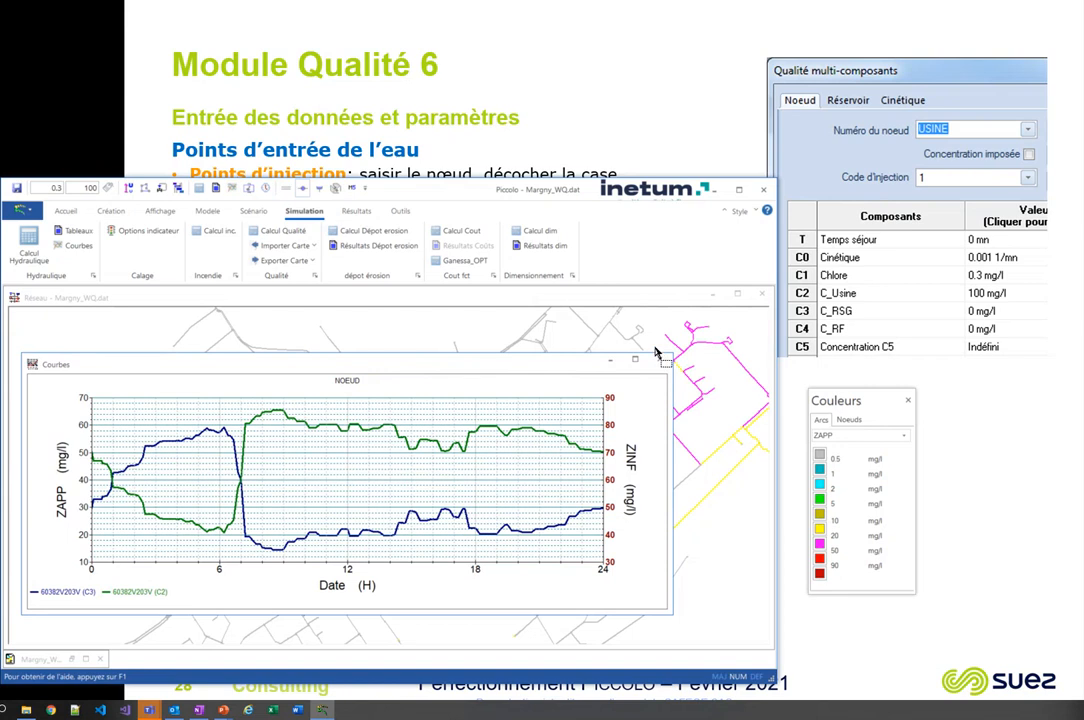
Step: Consult the slide on water entry points, return to Piccolo and check the reservoir values in the multi-component quality settings
key("alt+Tab")
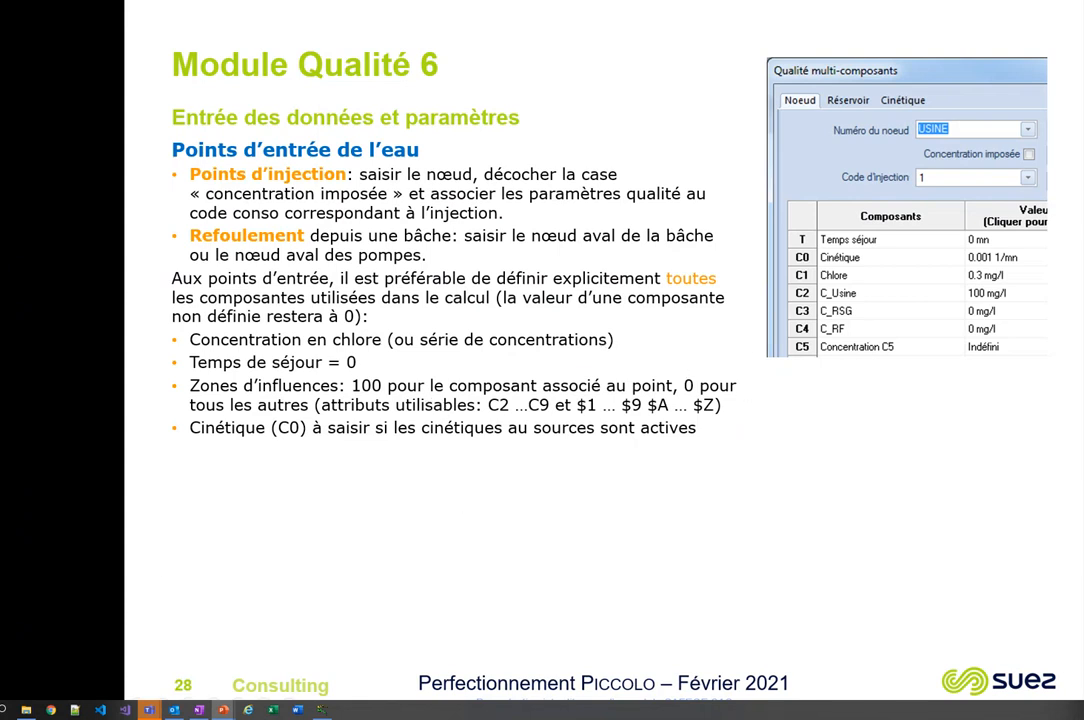
key("alt+Tab")
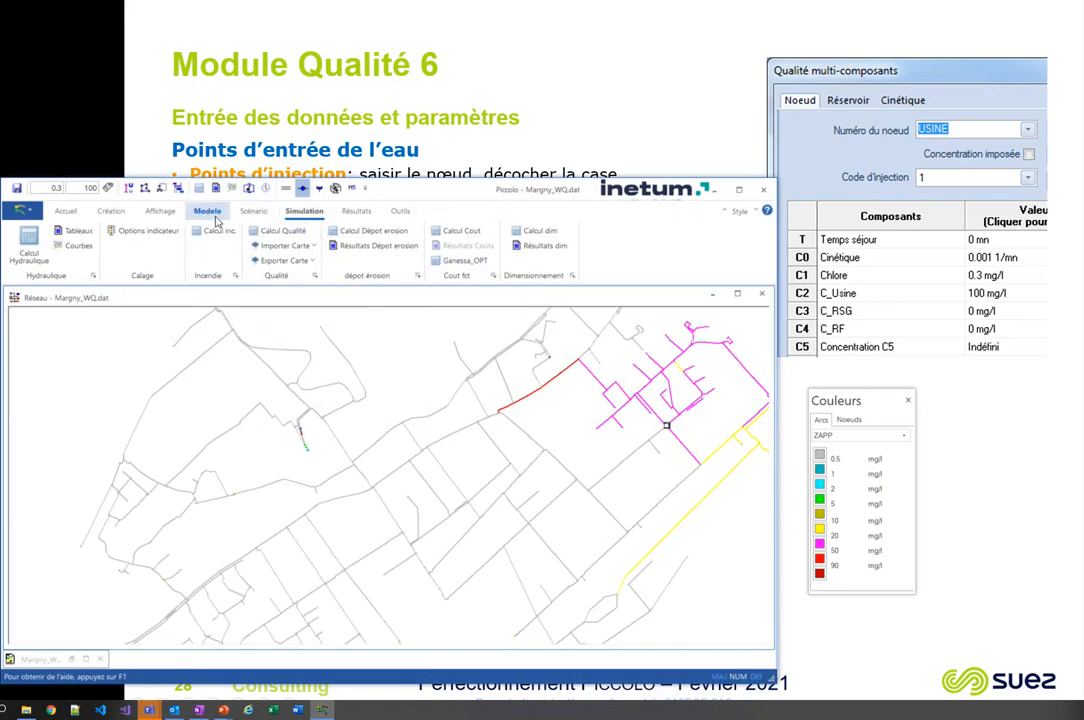
left_click(253, 211)
left_click(268, 235)
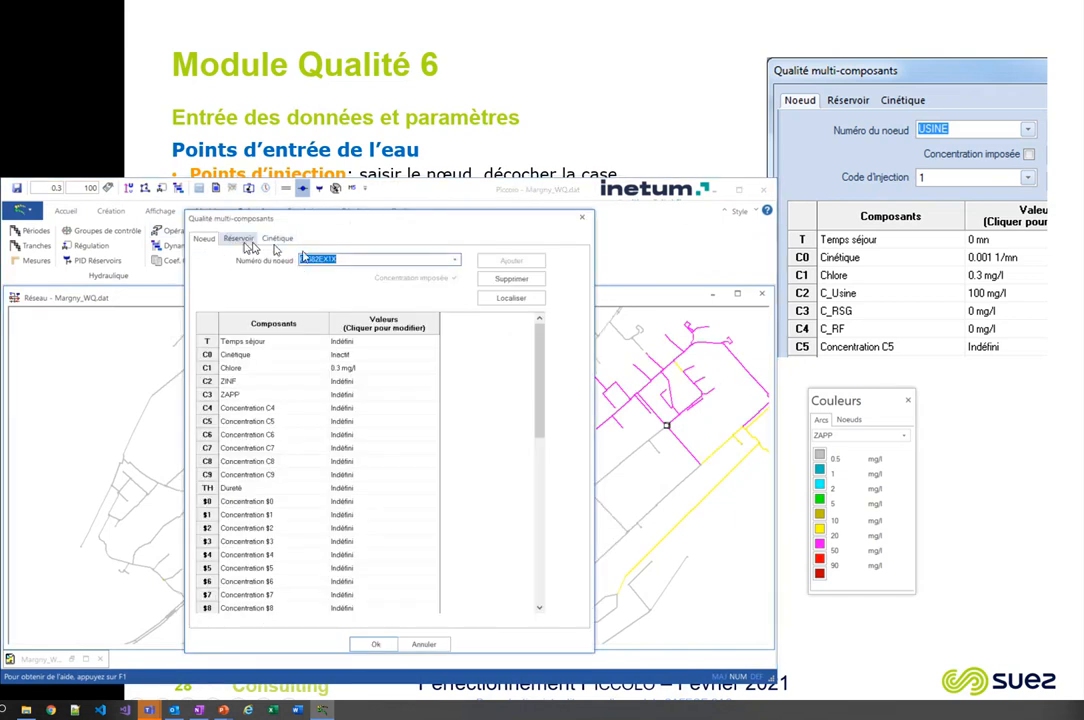
left_click(242, 241)
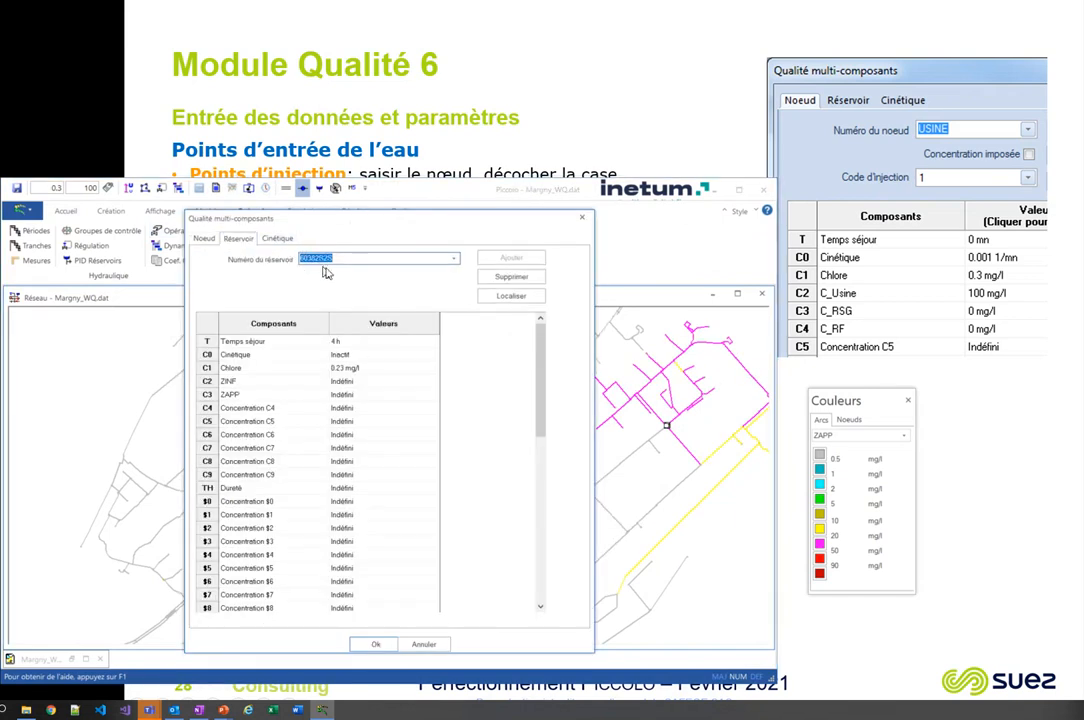
Step: Check the component values and injection settings of entry nodes 60382V63V and 60382V157V
left_click(204, 239)
left_click(455, 259)
left_click(400, 281)
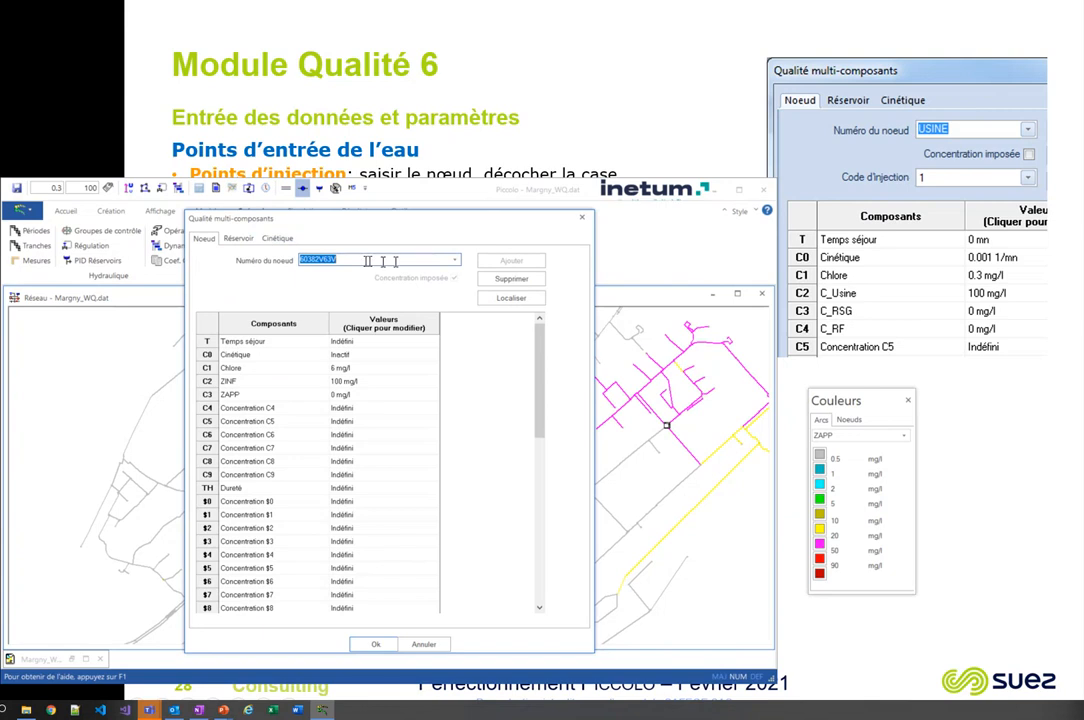
left_click(454, 260)
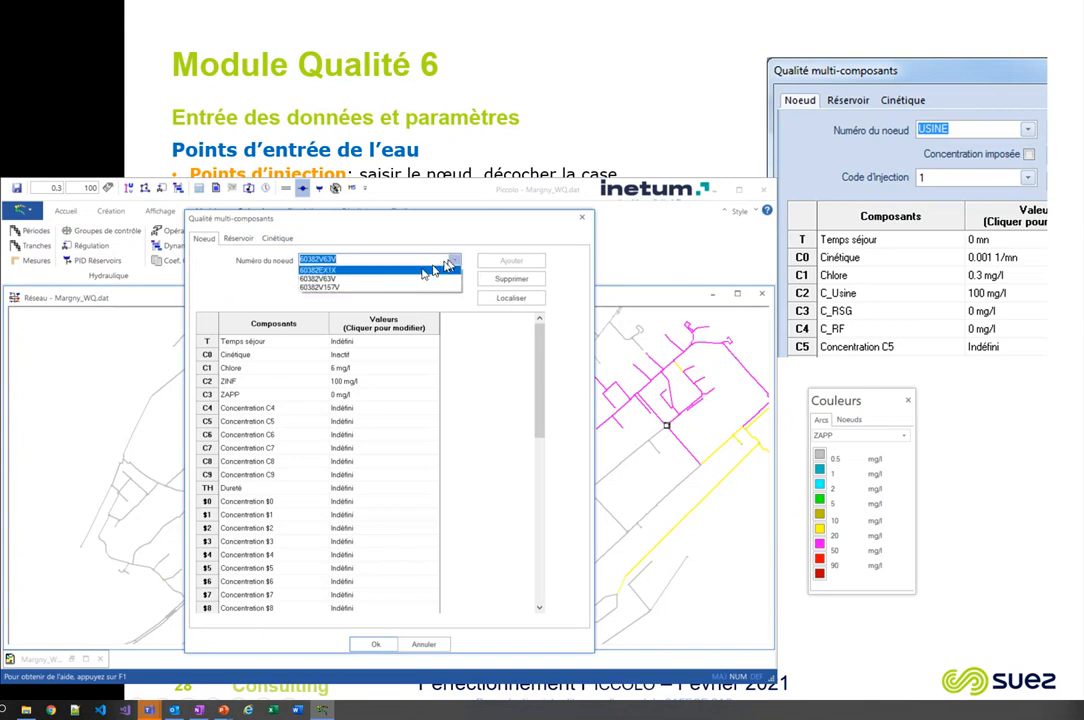
left_click(396, 290)
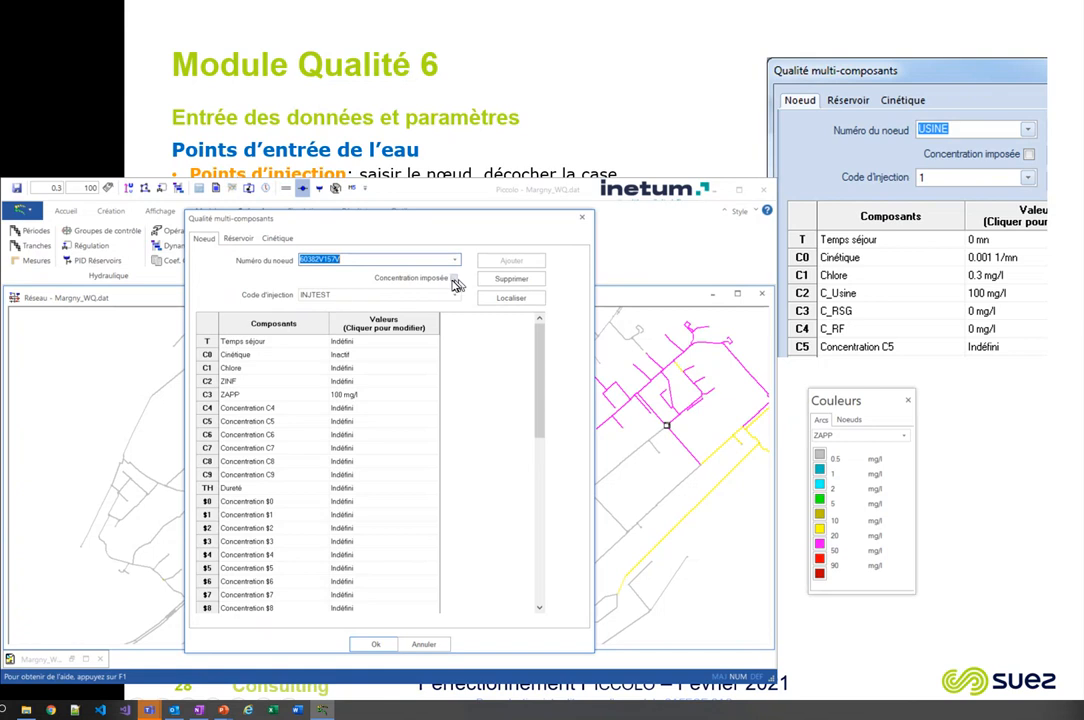
Step: Turn the imposed concentration of entry node 60382V157V on, compare its component settings, and restore the INJTEST injection definition
left_click(454, 278)
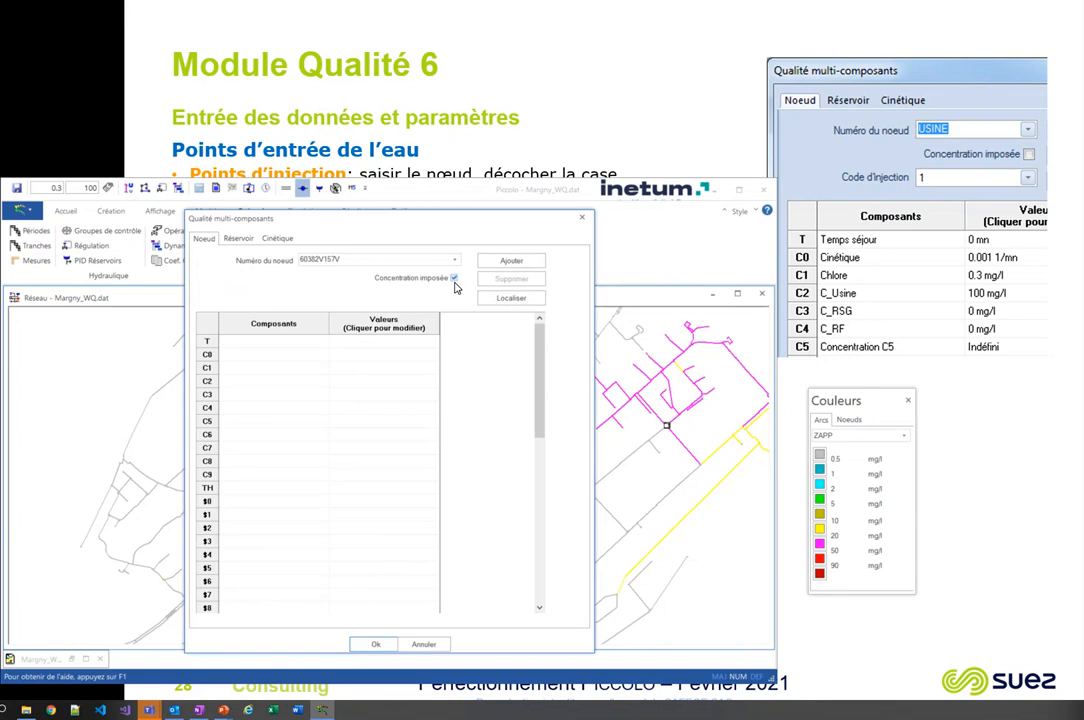
left_click(454, 279)
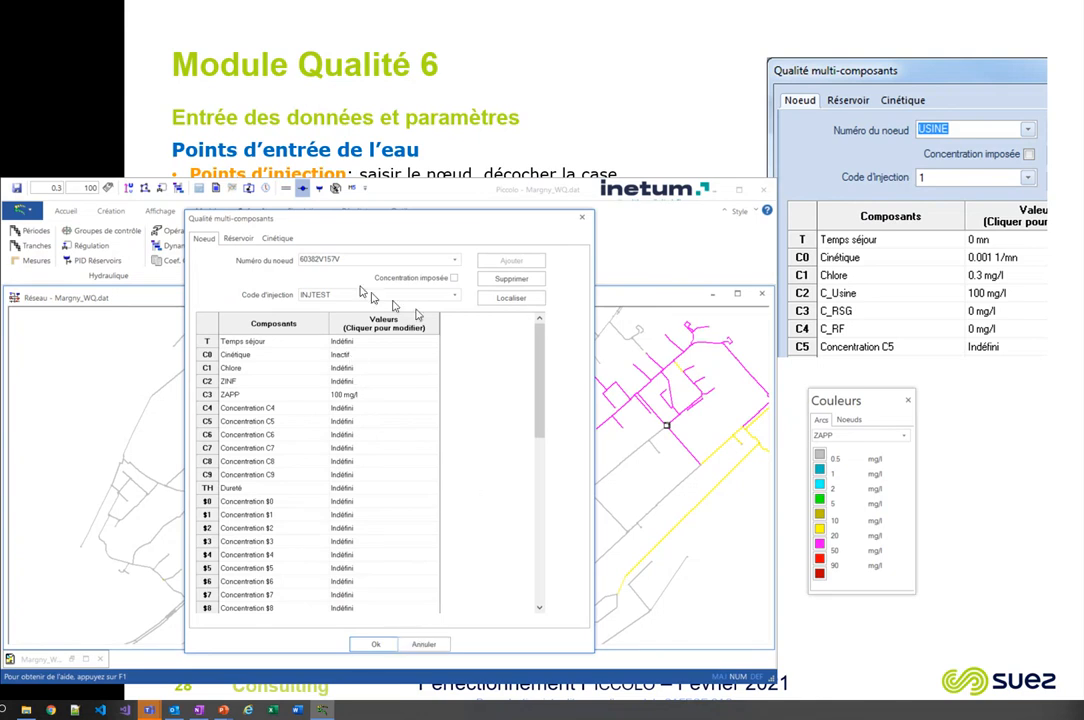
Step: Review the kinetics settings, comparing the no-kinetics mode with water-only kinetics, and consult the slide on boundary conditions and input data
left_click(284, 241)
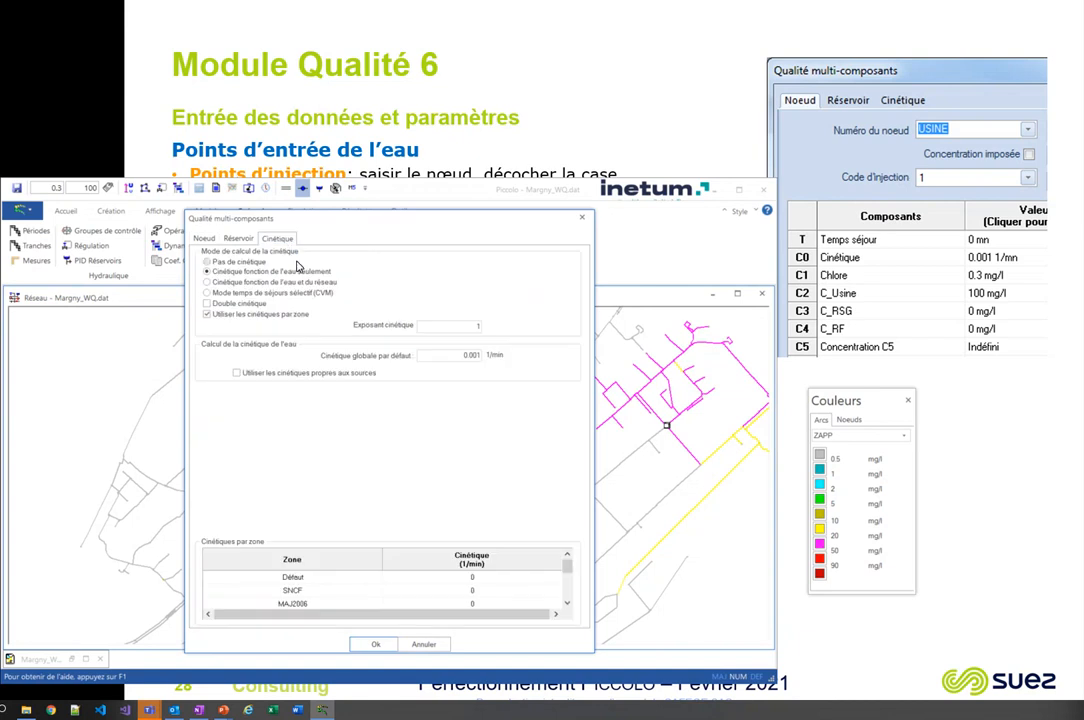
left_click_drag(391, 226, 276, 152)
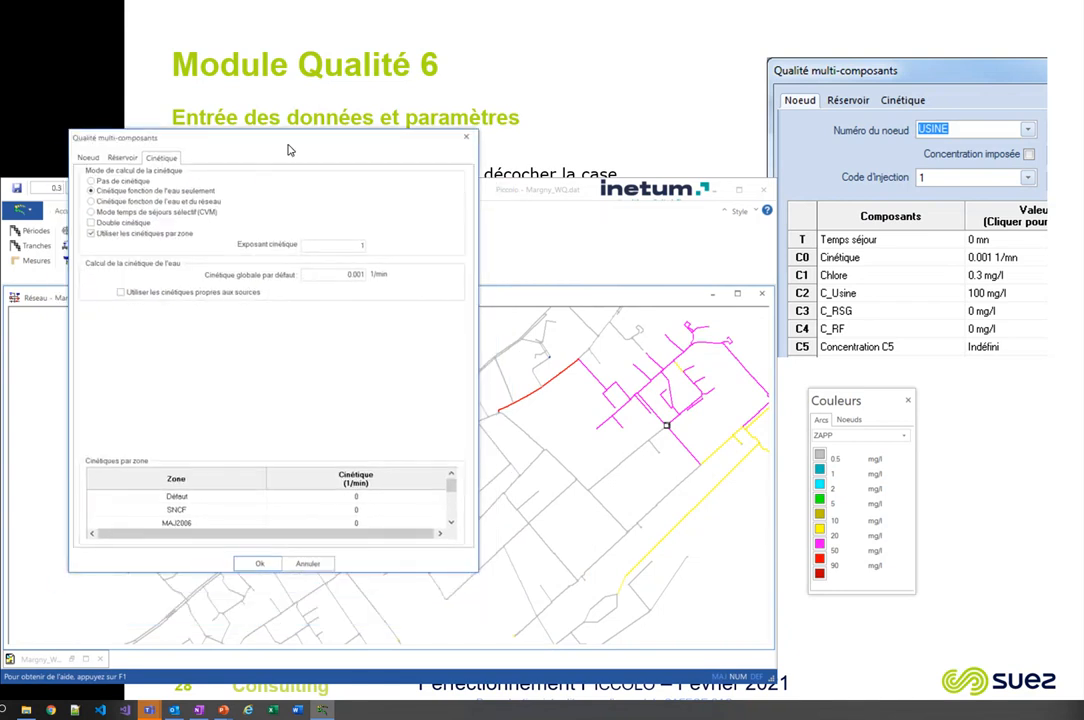
left_click(122, 182)
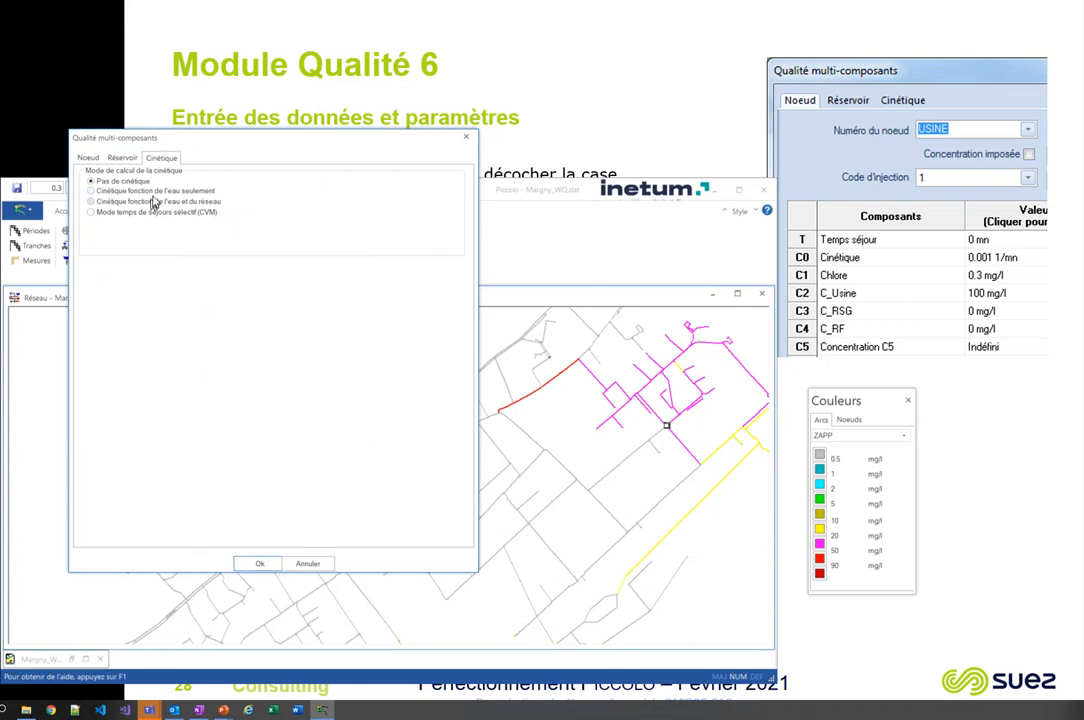
left_click(146, 191)
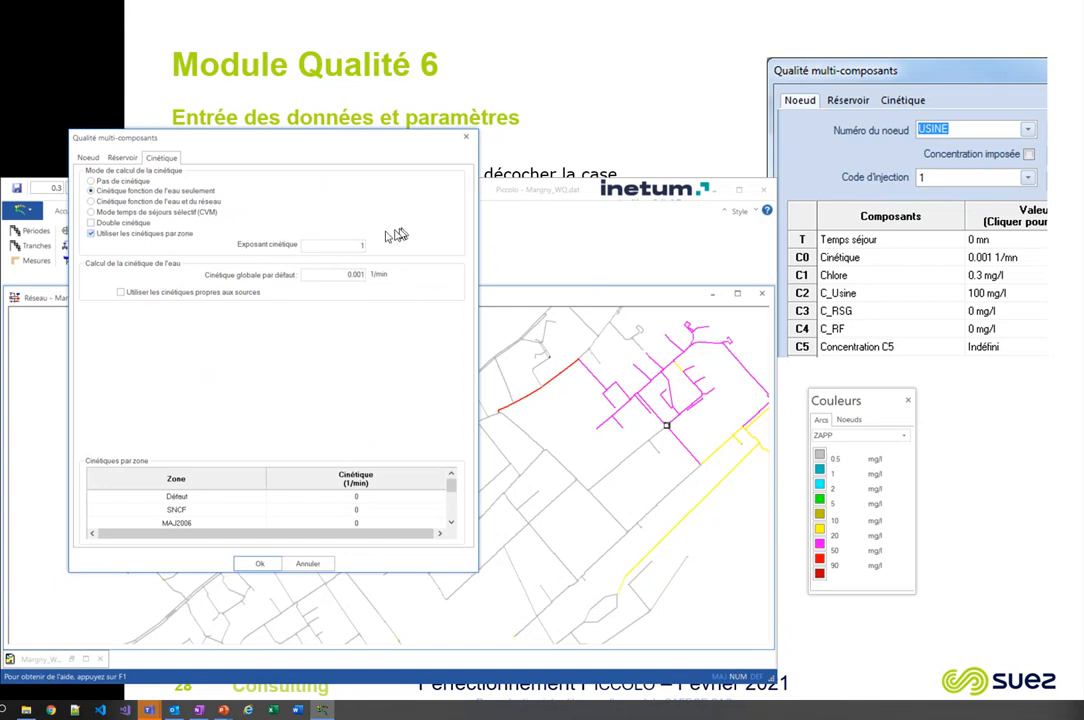
double_click(331, 244)
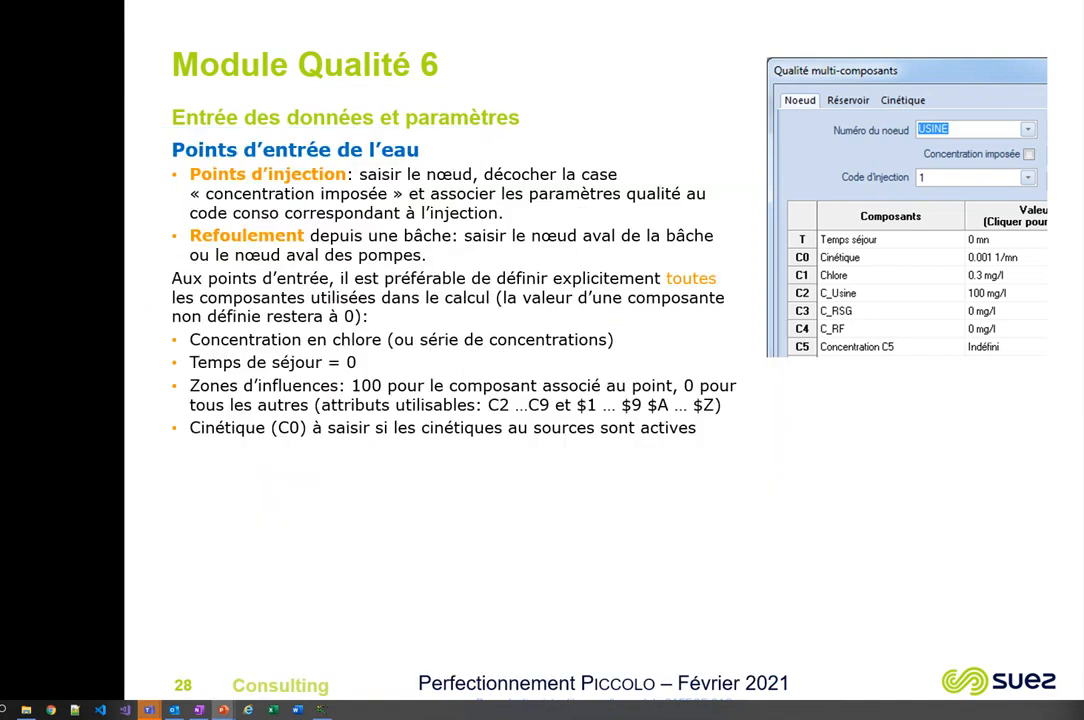
key("Page_Up")
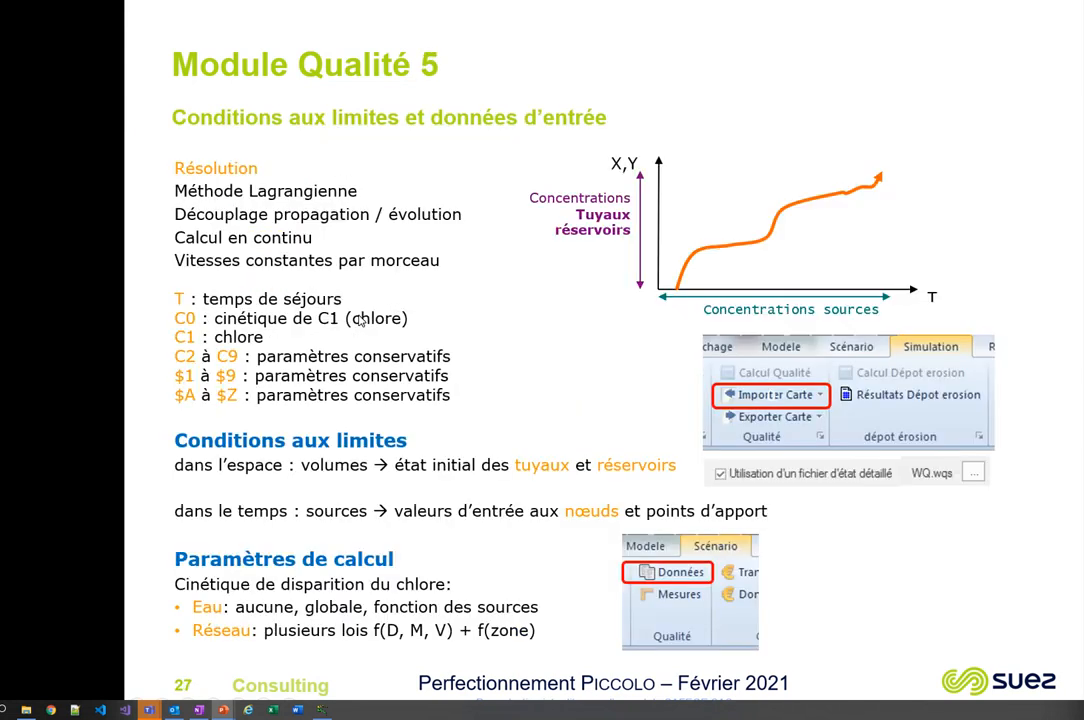
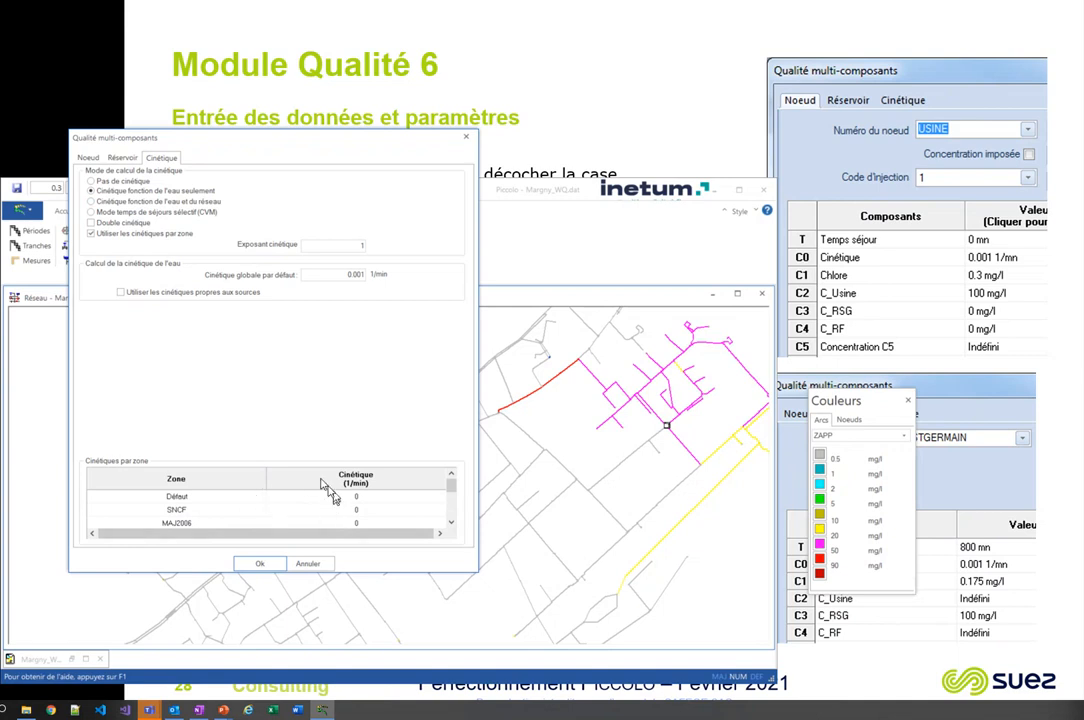
Step: Set the kinetics calculation mode to depend on water and network, and review the coefficient table by material
left_click(136, 203)
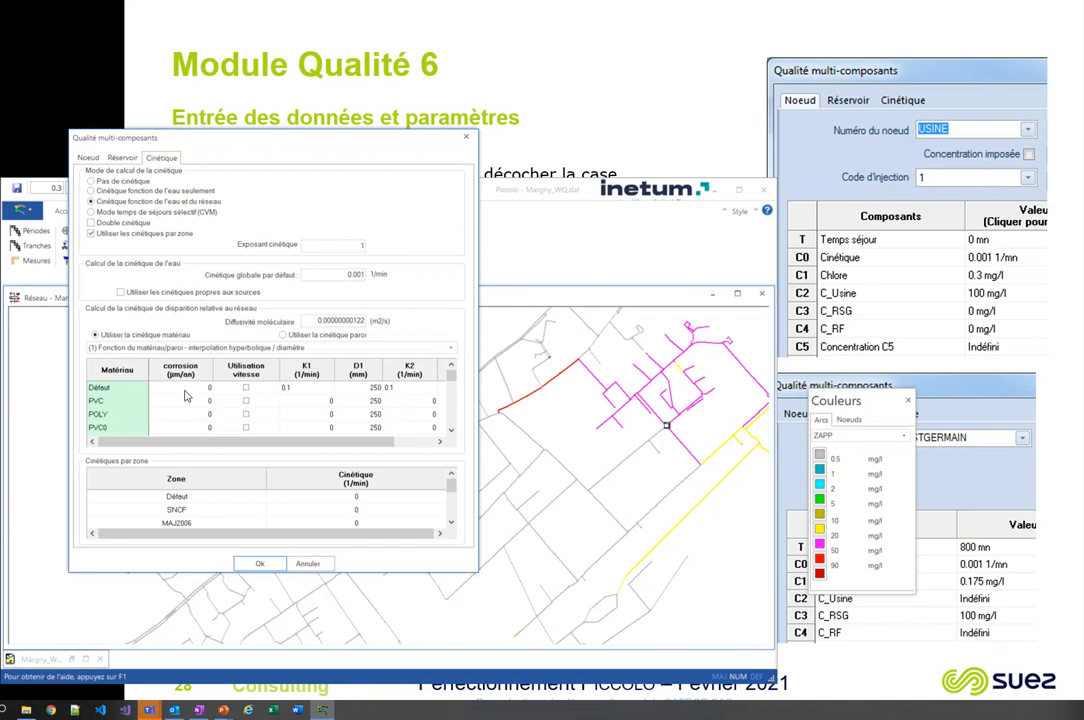
scroll(266, 421, "down", 2)
scroll(206, 418, "down", 4)
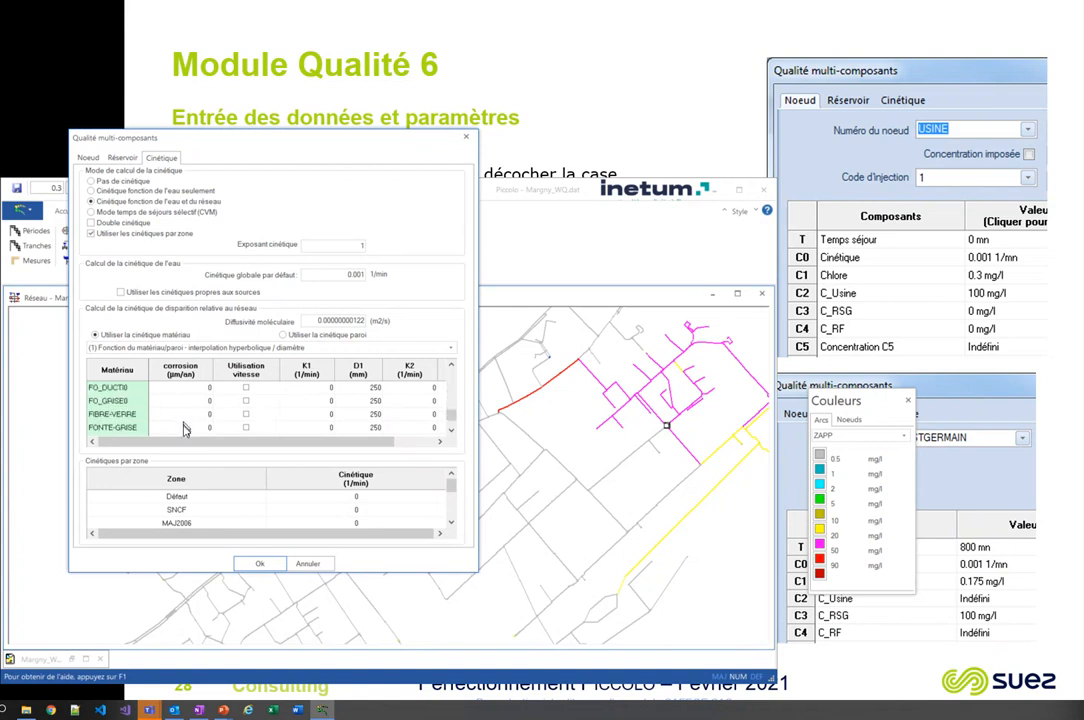
scroll(200, 432, "up", 7)
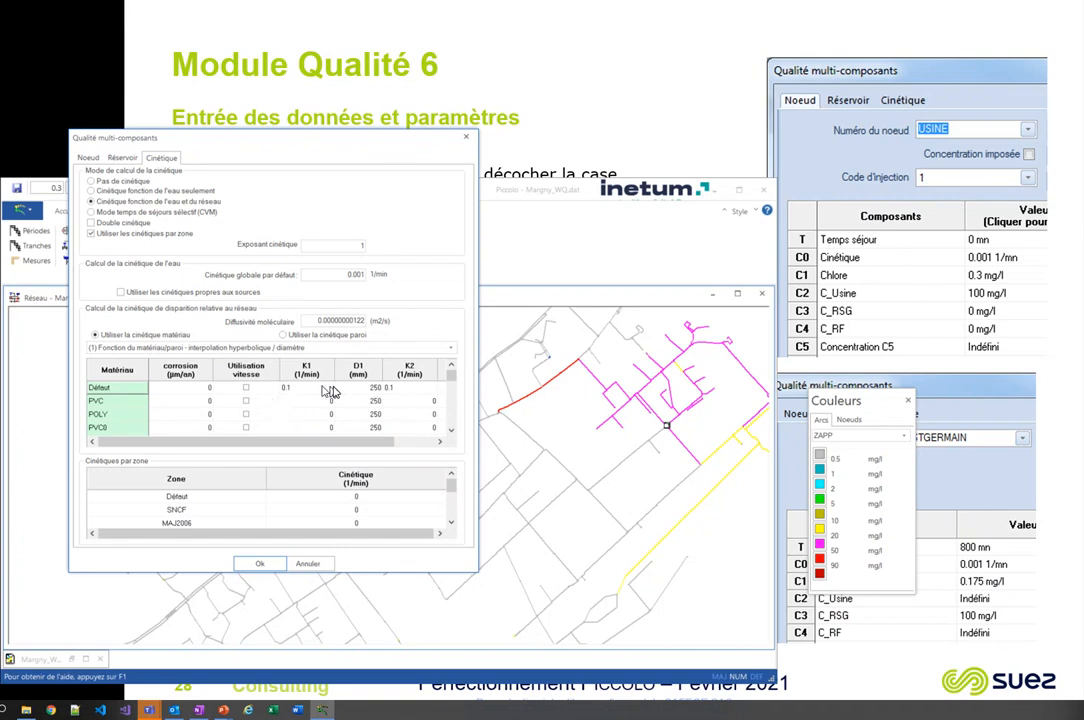
left_click_drag(379, 444, 428, 443)
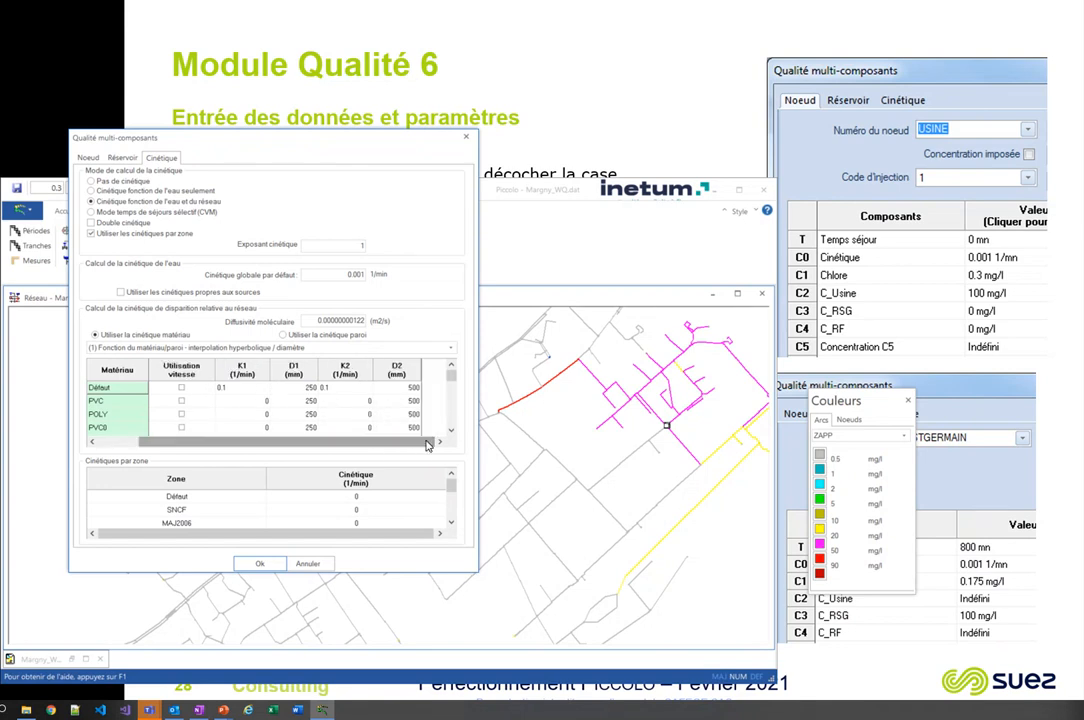
Step: Set the default material's K1 to 0.001 and K2 to 0.0005 1/min, keeping law (1) with hyperbolic interpolation by diameter
left_click(237, 394)
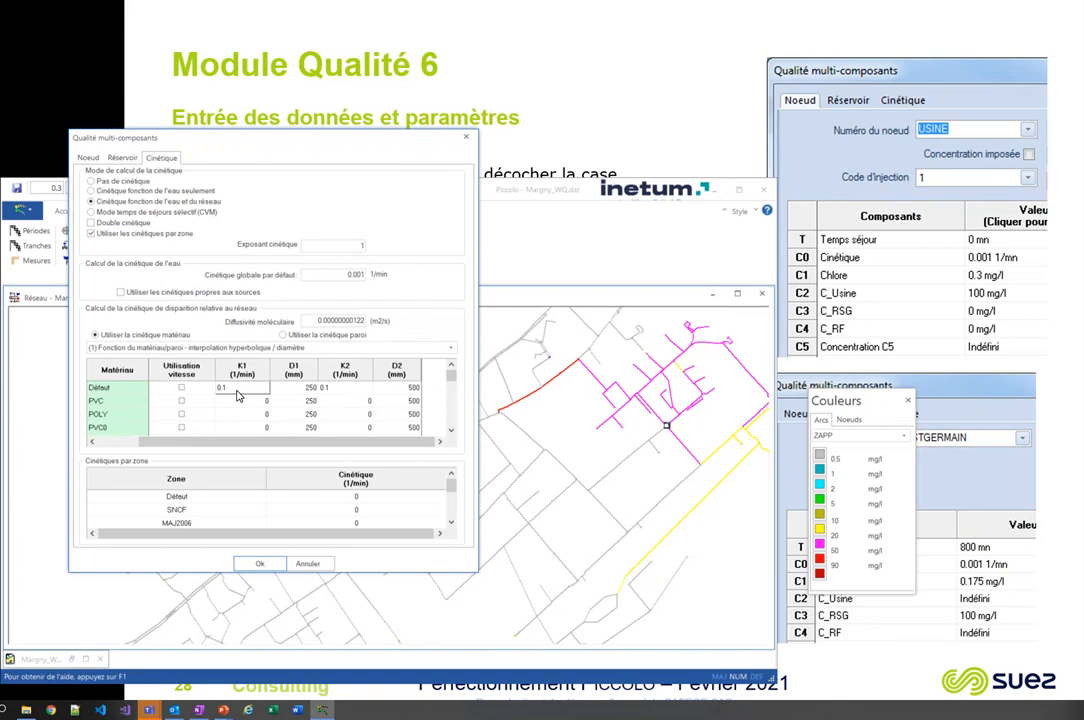
left_click(237, 391)
key("BackSpace")
type("001")
double_click(345, 390)
key("BackSpace")
type("0005")
left_click(366, 348)
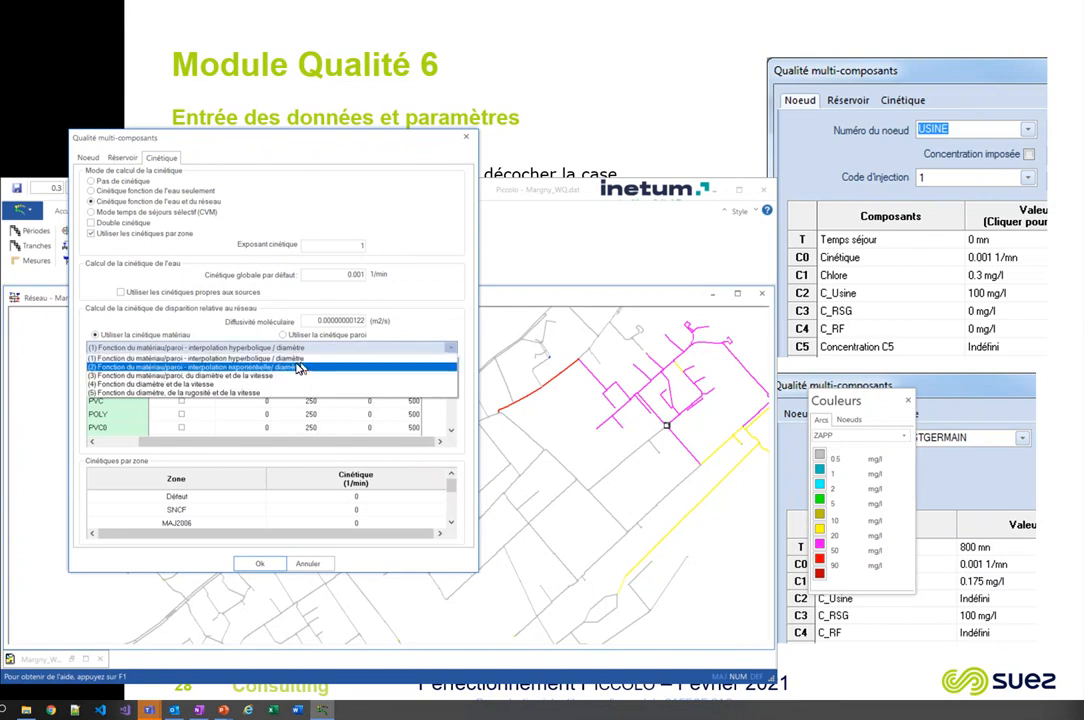
left_click(292, 359)
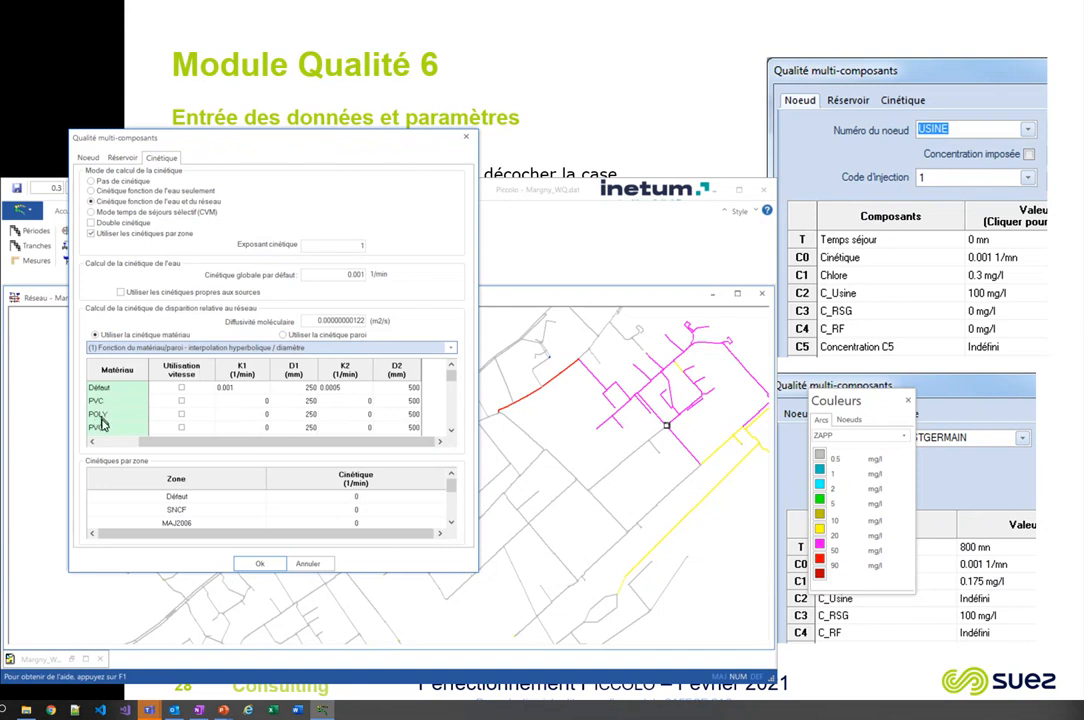
Step: Switch to wall kinetics, set the default wall type's K1 to 0.001 and K2 to 0.0005 1/min, and validate the quality settings
left_click(284, 335)
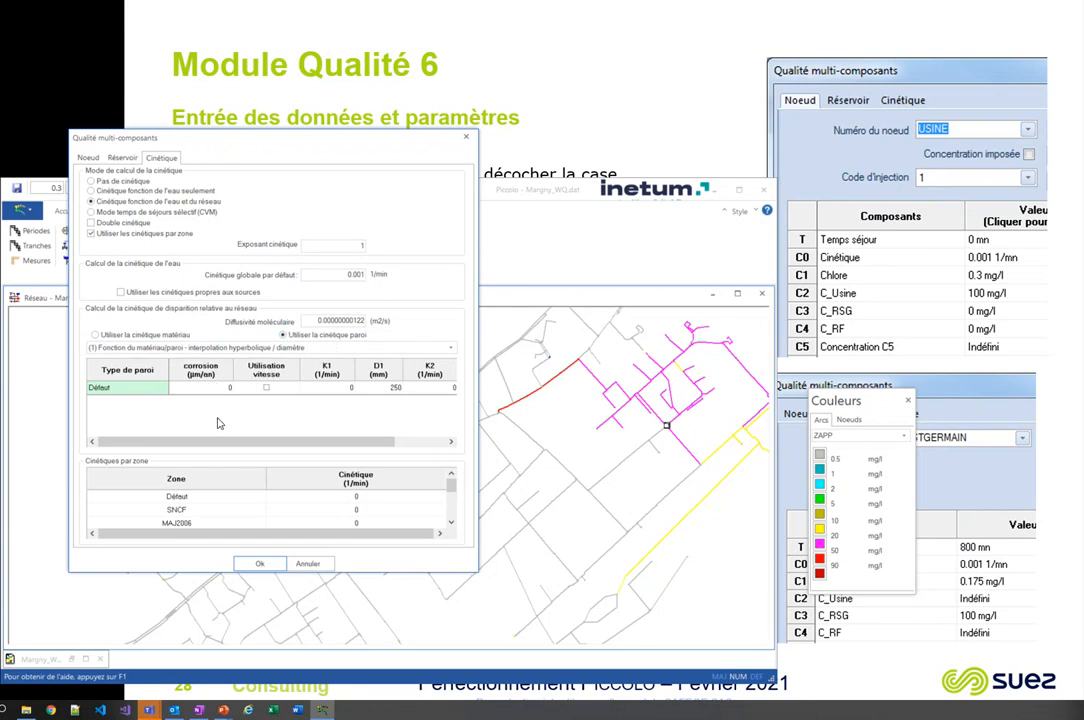
left_click(305, 390)
type("0.001")
key("Tab")
key("Tab")
key("Tab")
left_click(369, 387)
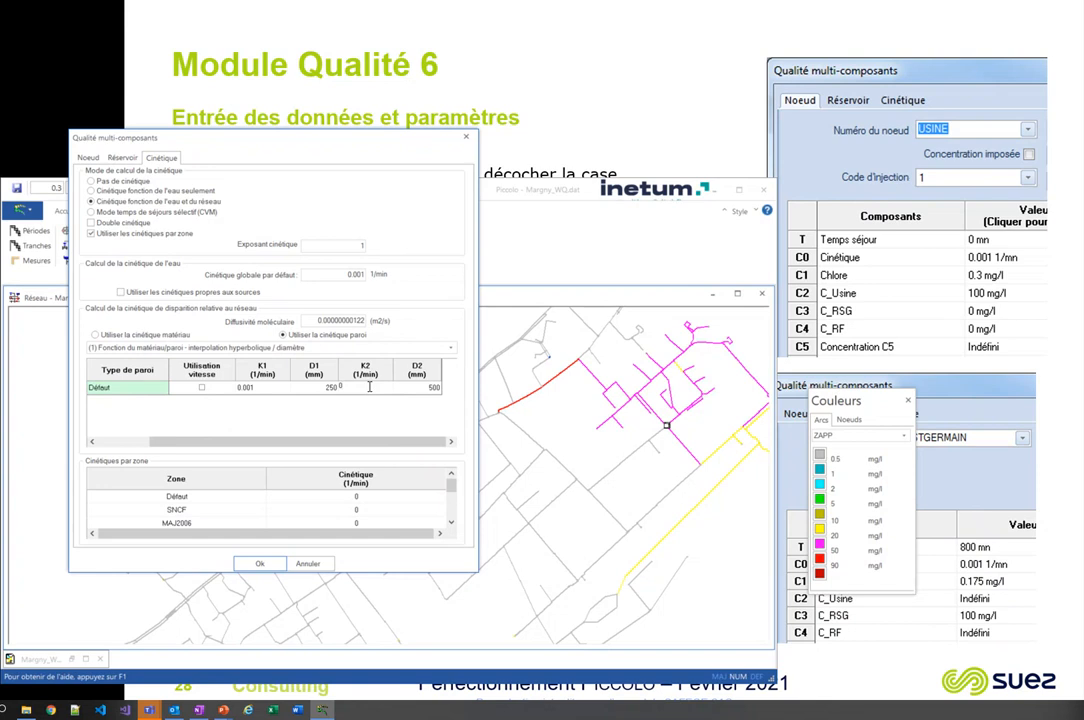
type(".0005")
left_click(326, 409)
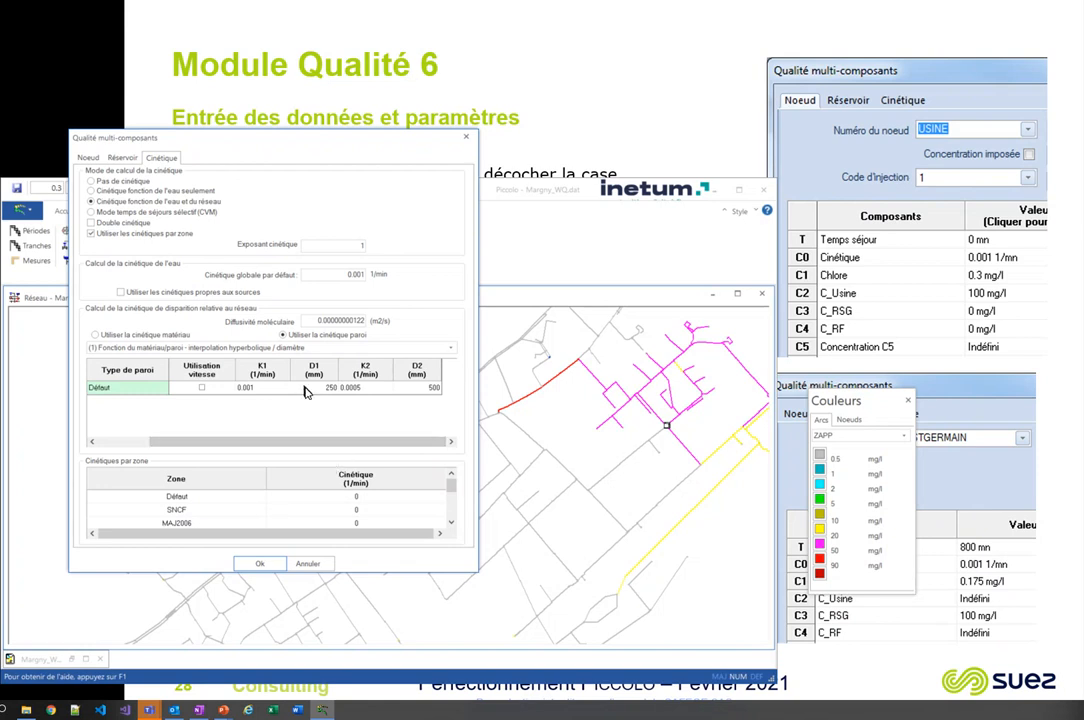
left_click(255, 564)
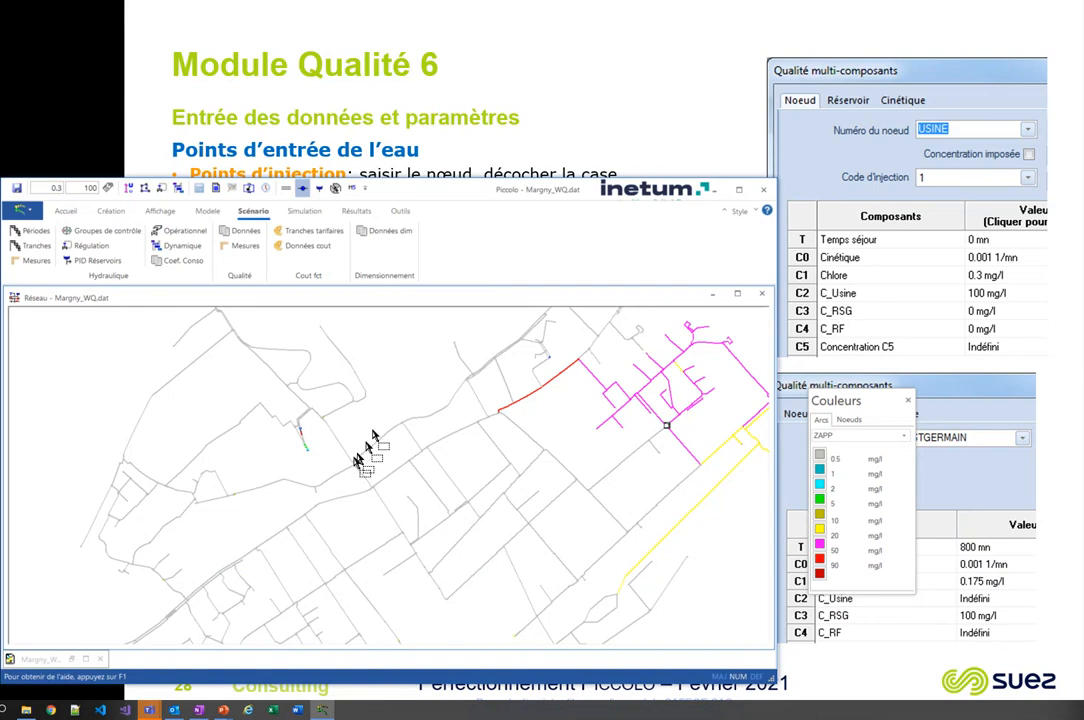
Step: Window-select the nodes and then the arcs in the northeastern part of the Margny_WQ network
left_click_drag(454, 337, 760, 532)
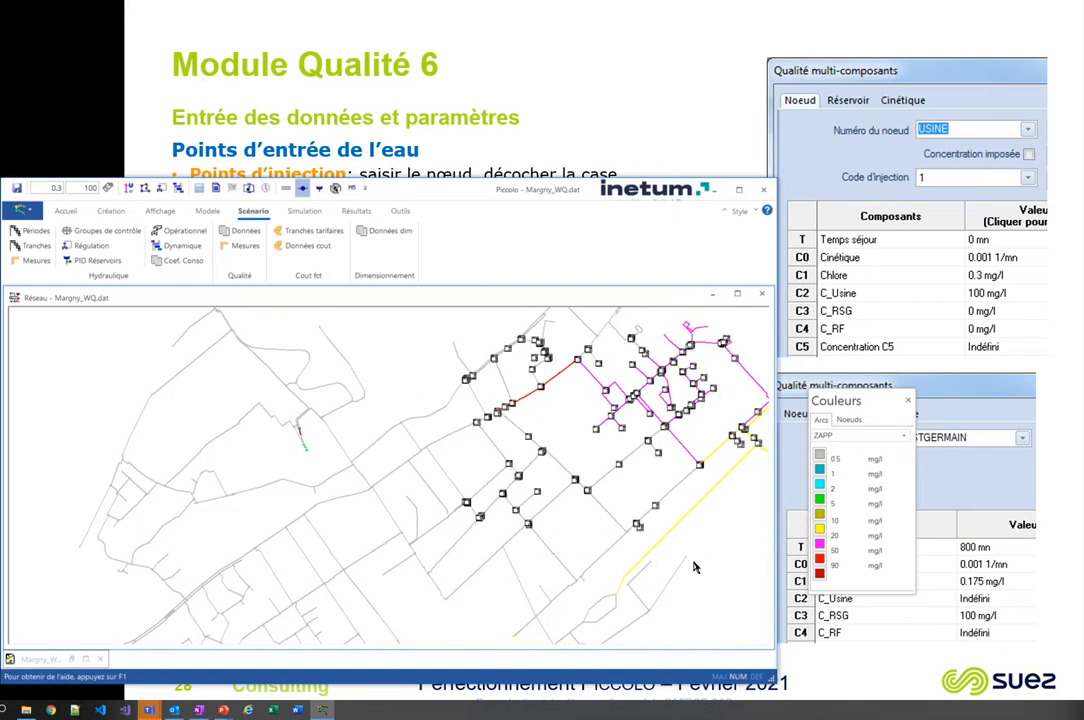
left_click(285, 187)
left_click_drag(474, 372, 757, 593)
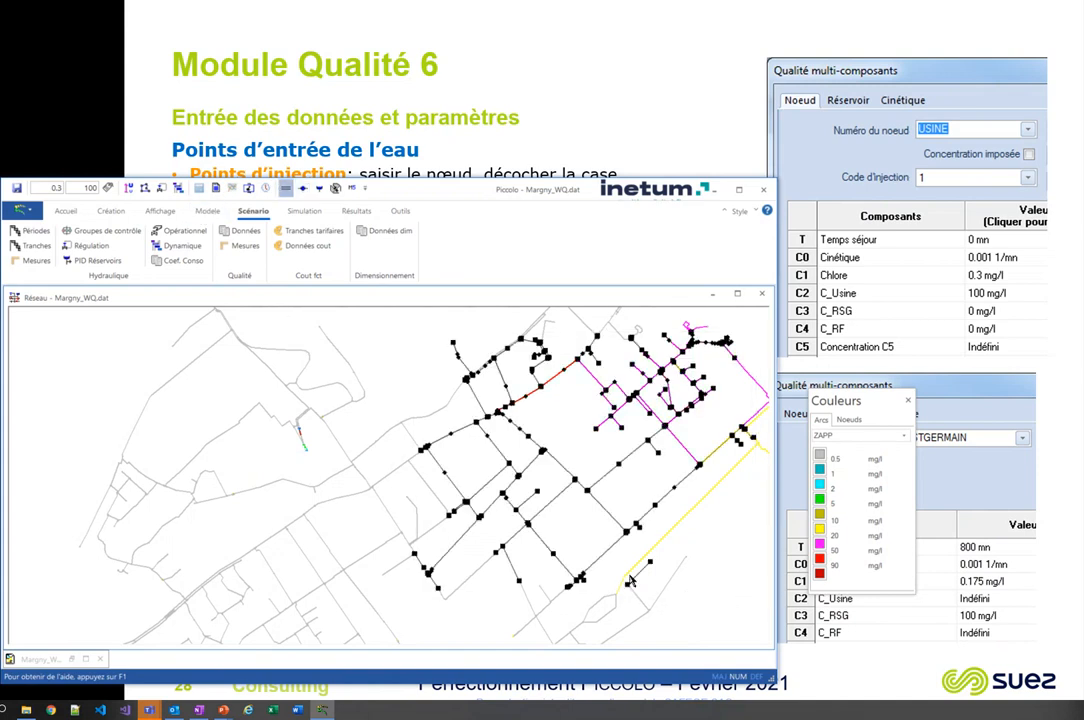
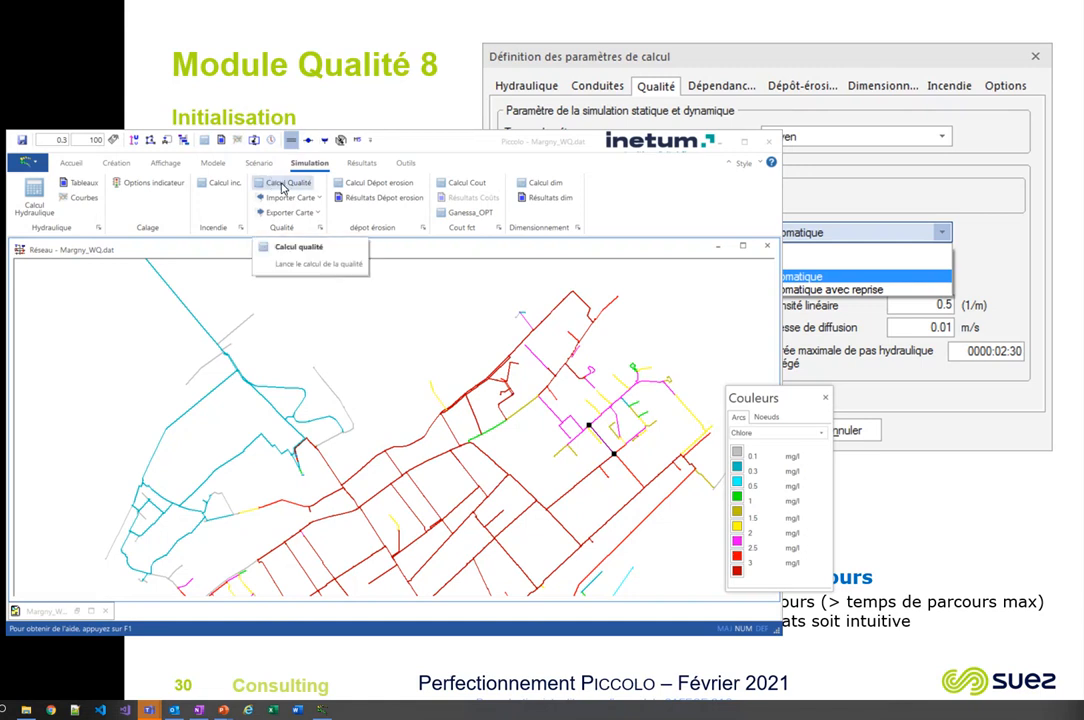
Step: Consult the hydraulic calculation window and the quality calculation window, closing each without running a calculation
left_click(36, 198)
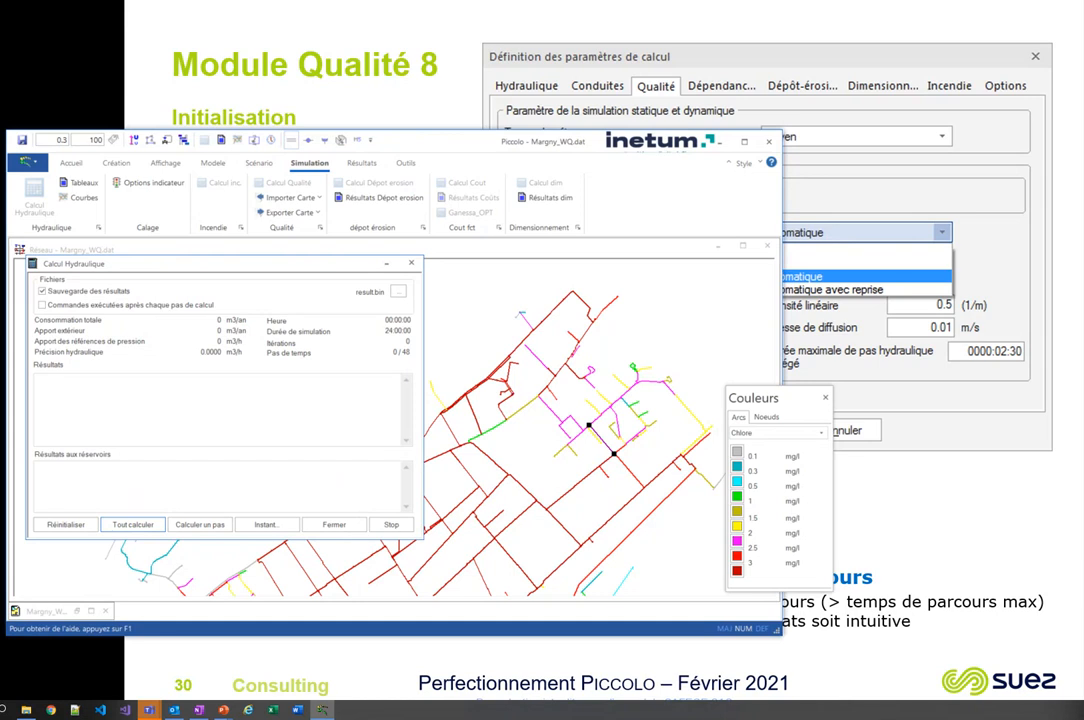
left_click(334, 524)
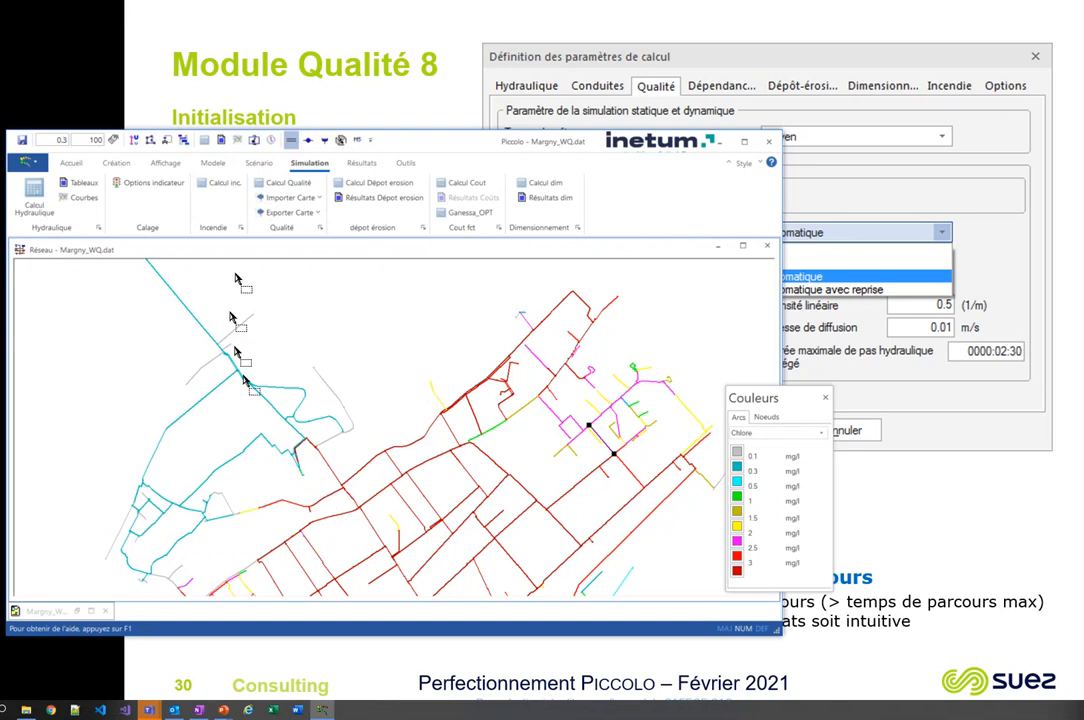
left_click(280, 183)
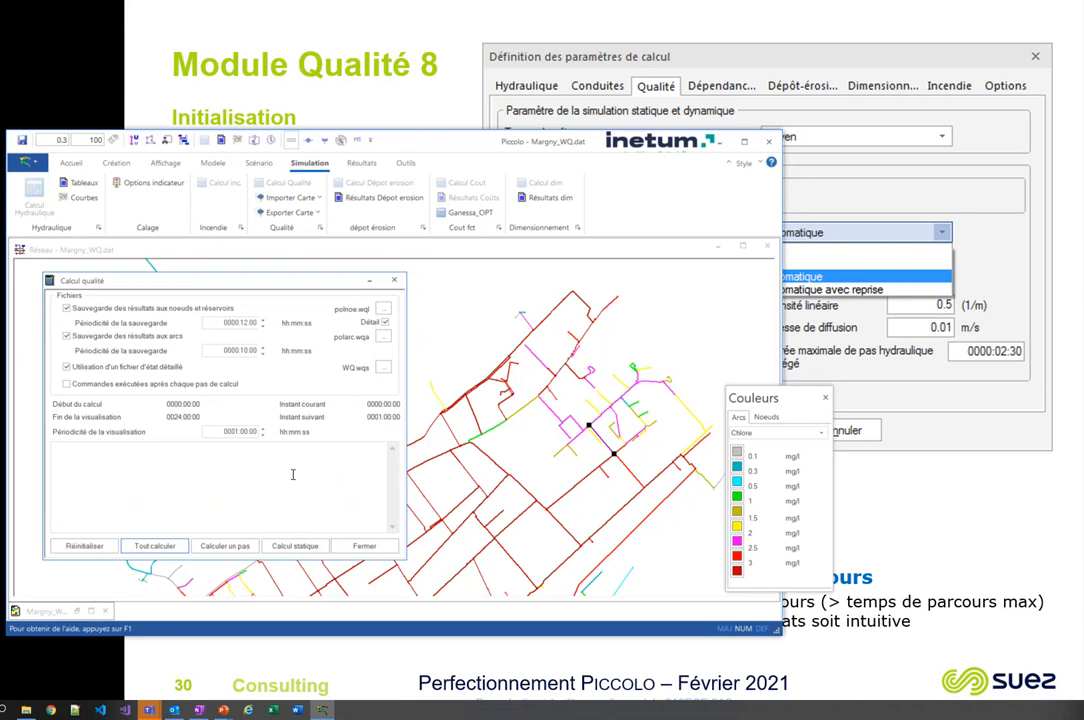
left_click(364, 547)
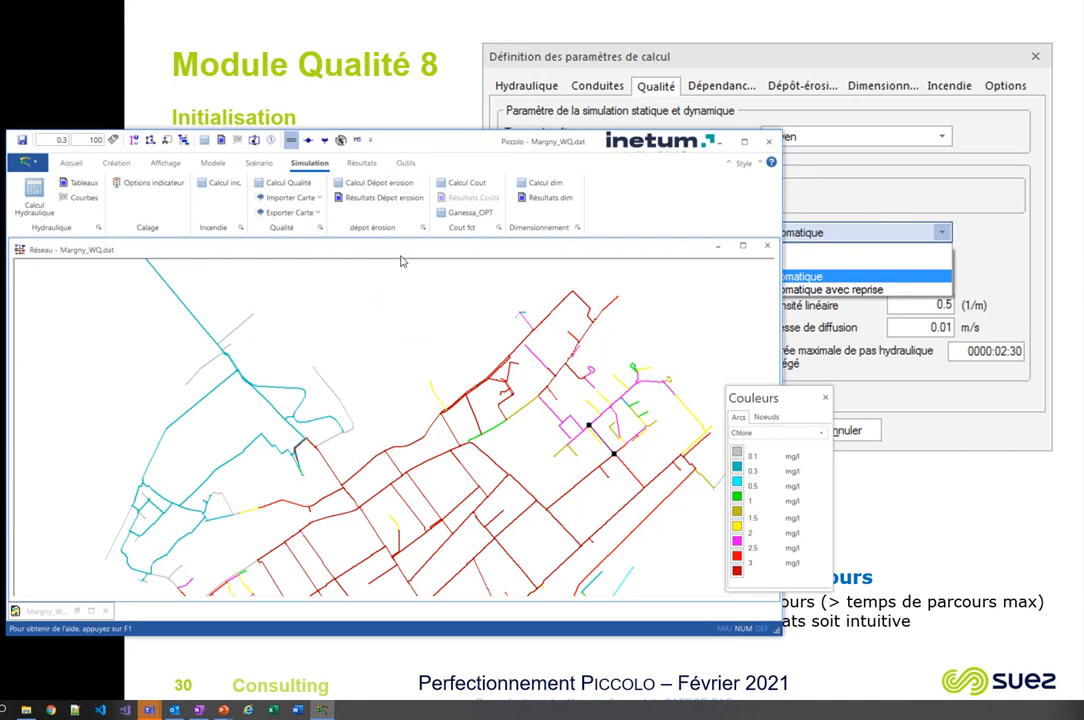
Step: Try to browse the result instants on the network plan, starting from the first instant
left_click(362, 163)
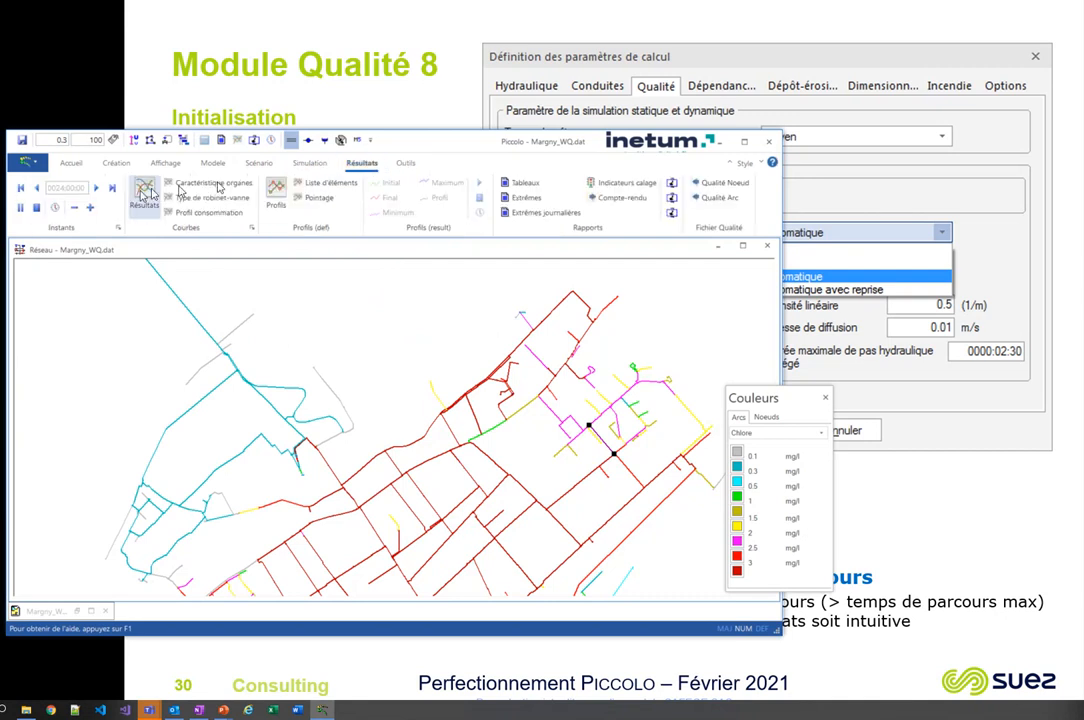
left_click(22, 188)
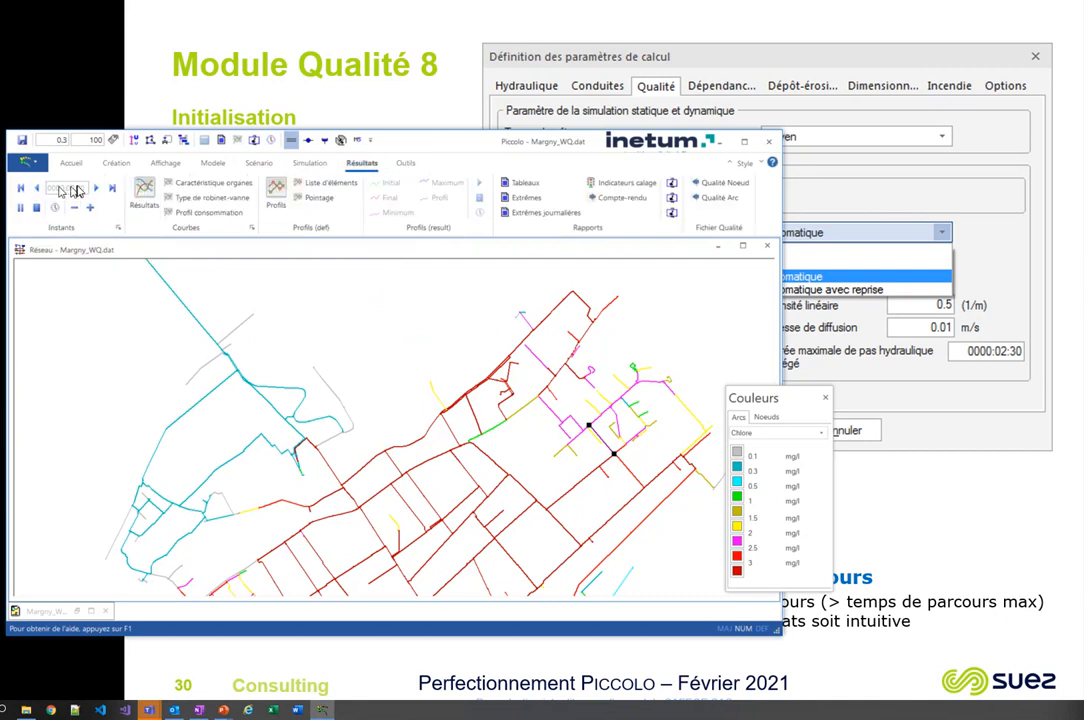
left_click(97, 189)
Step: Enable applying the consultation of calculation instants to both hydraulic and quality calculations in the customisation options
left_click(405, 163)
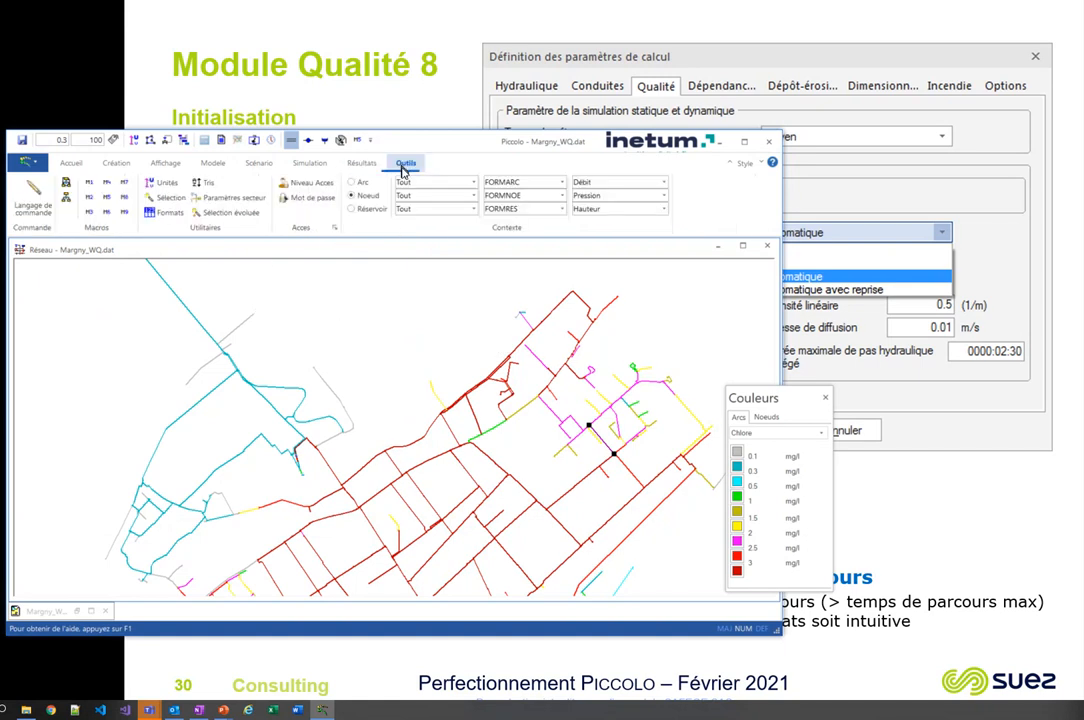
left_click(335, 228)
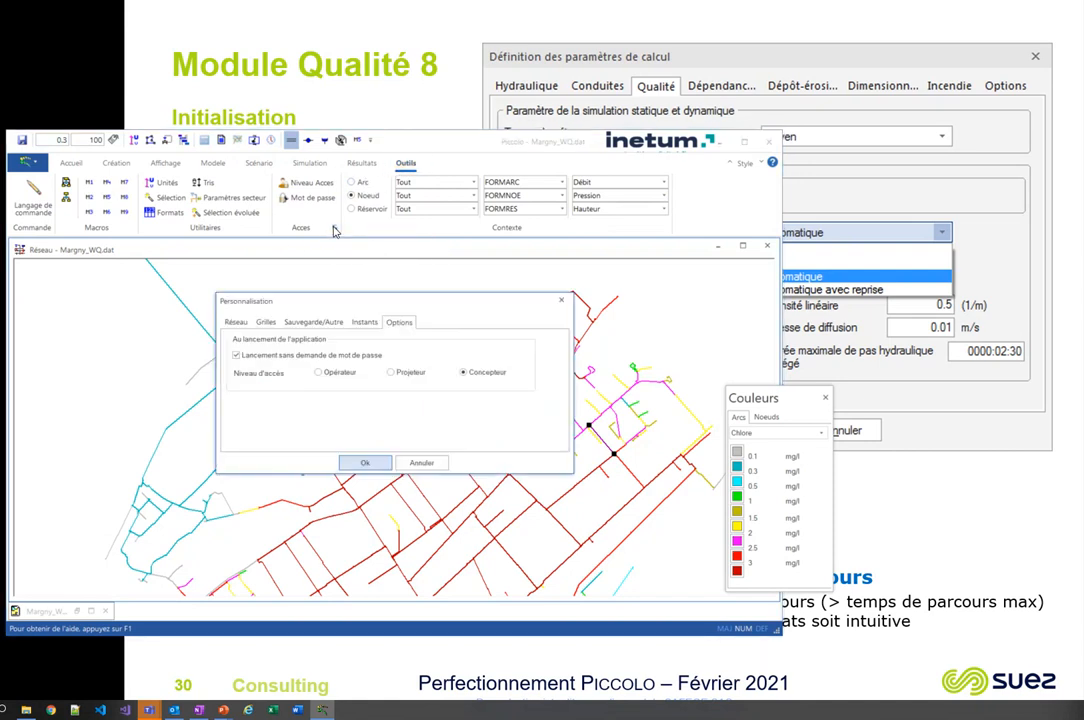
left_click(326, 323)
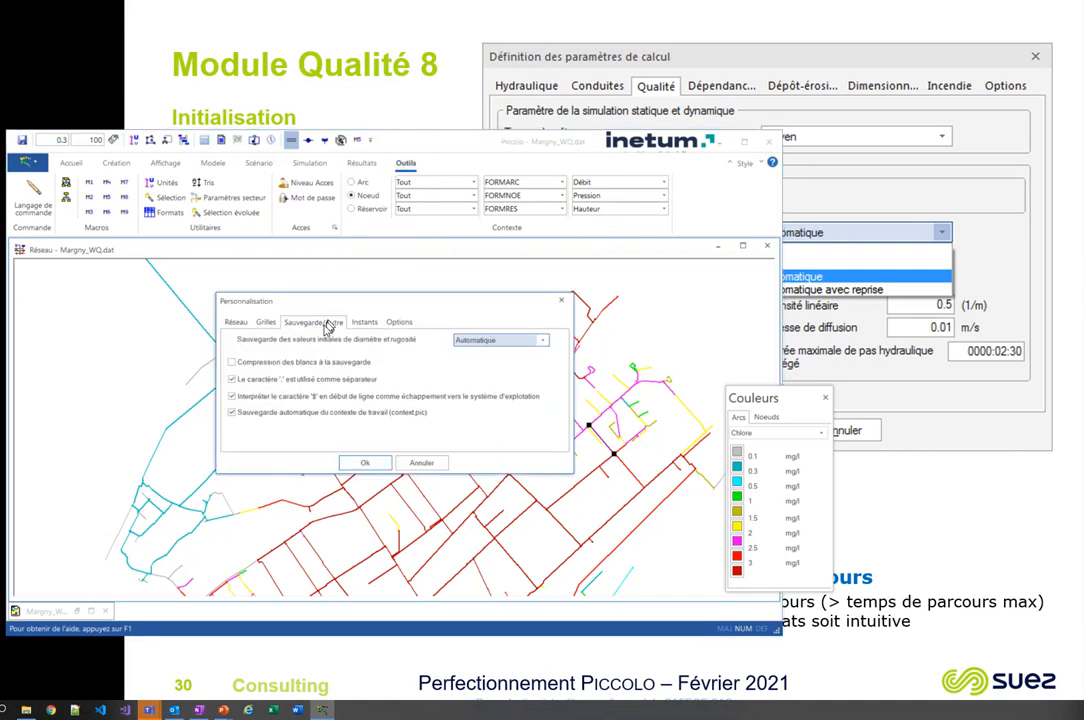
left_click(366, 323)
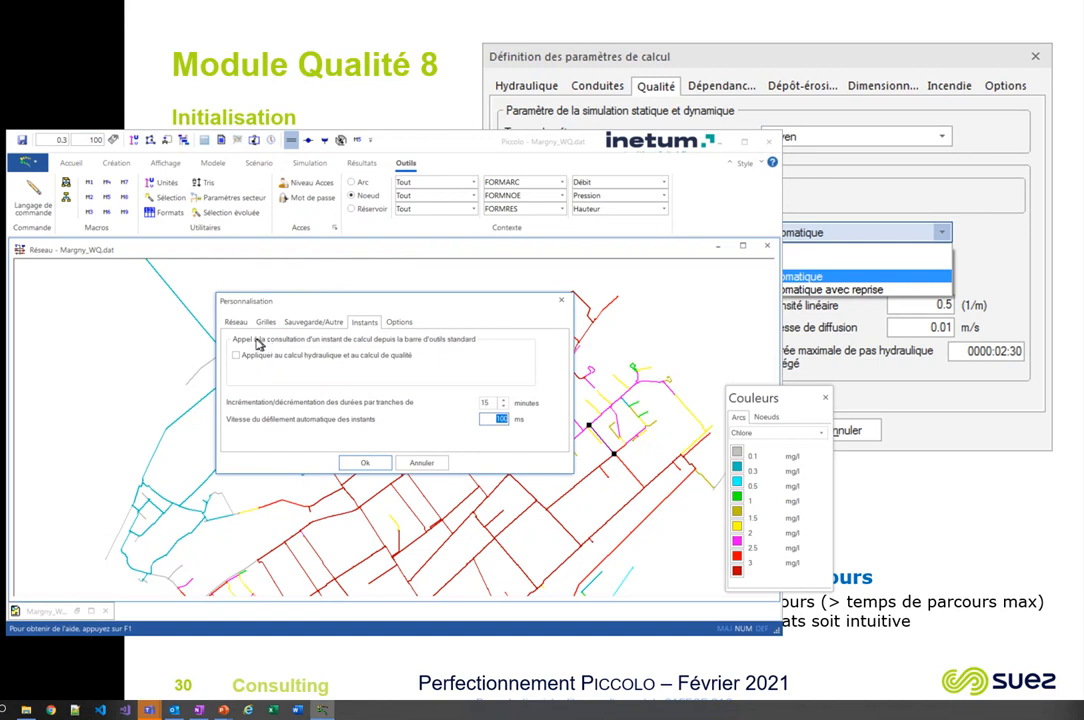
left_click(236, 357)
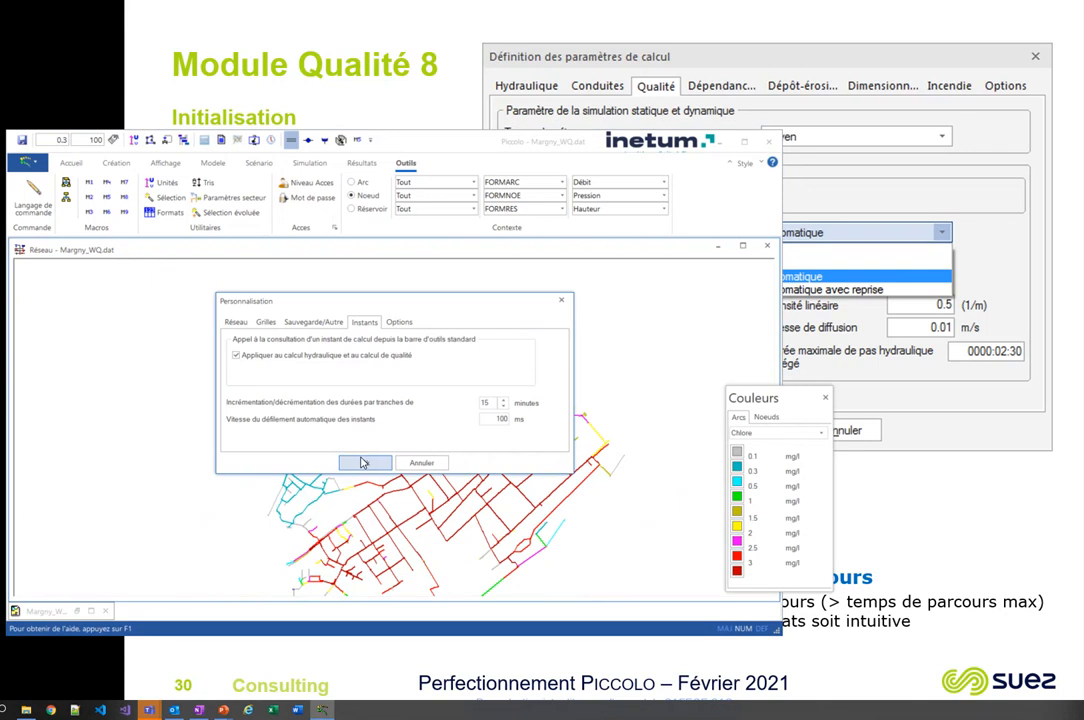
left_click(363, 462)
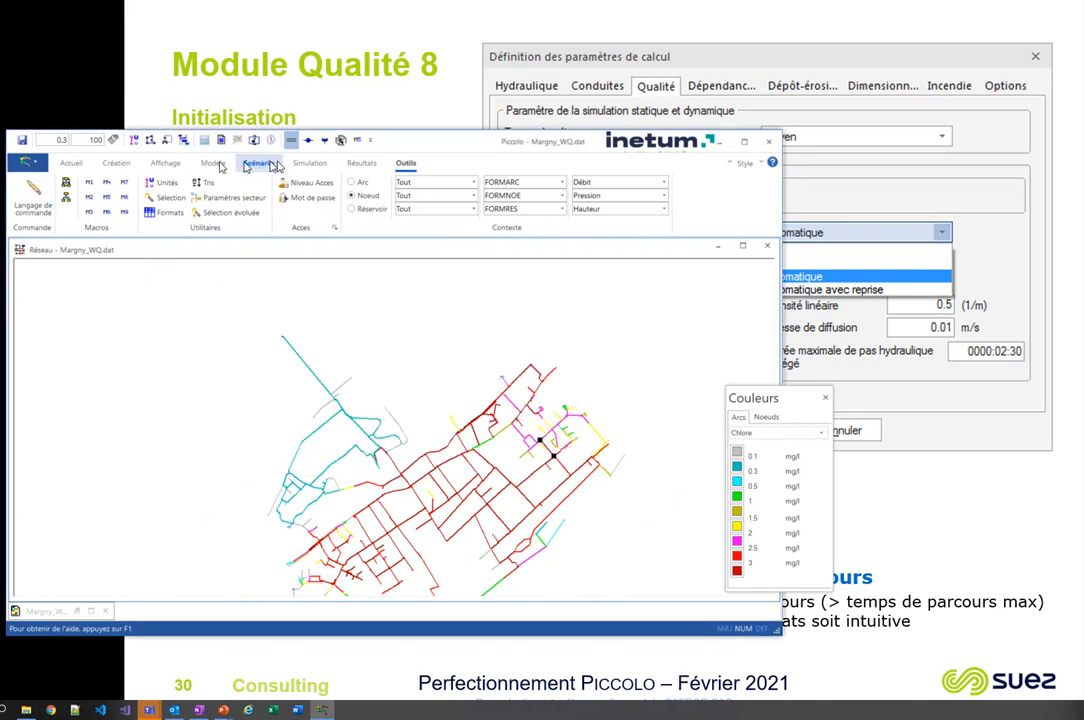
Step: Return to the first result instant on the network plan and advance by one instant
left_click(360, 162)
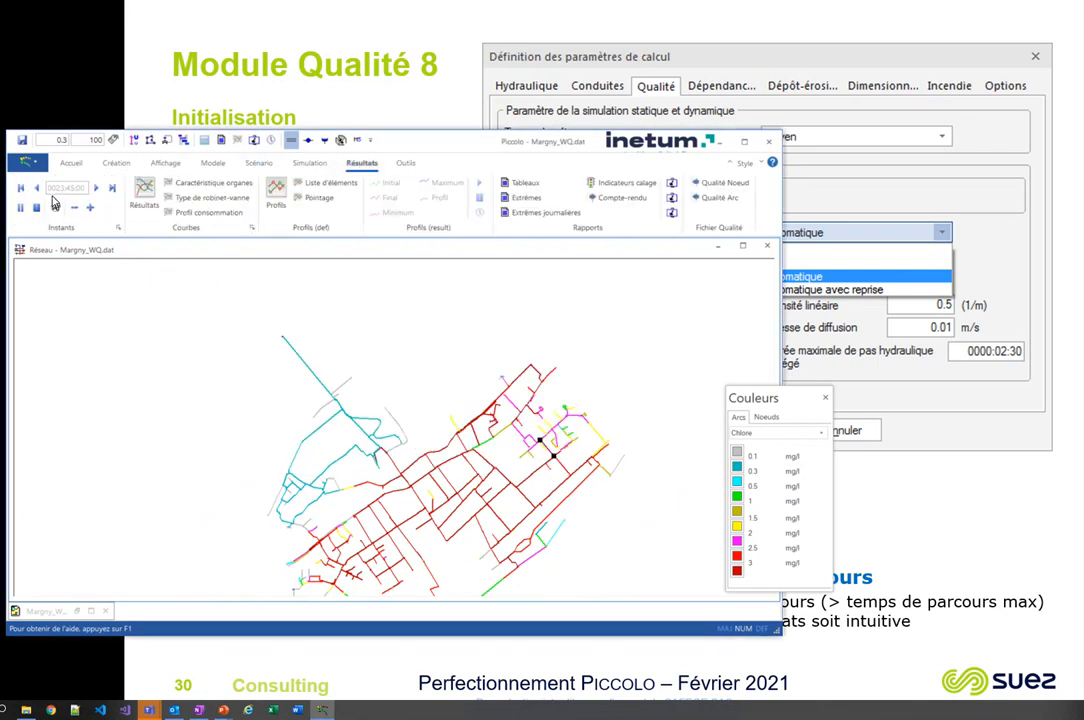
left_click(22, 189)
left_click(96, 190)
Step: Consult the customisation settings for consulting calculation instants and cancel without changing them
left_click(406, 164)
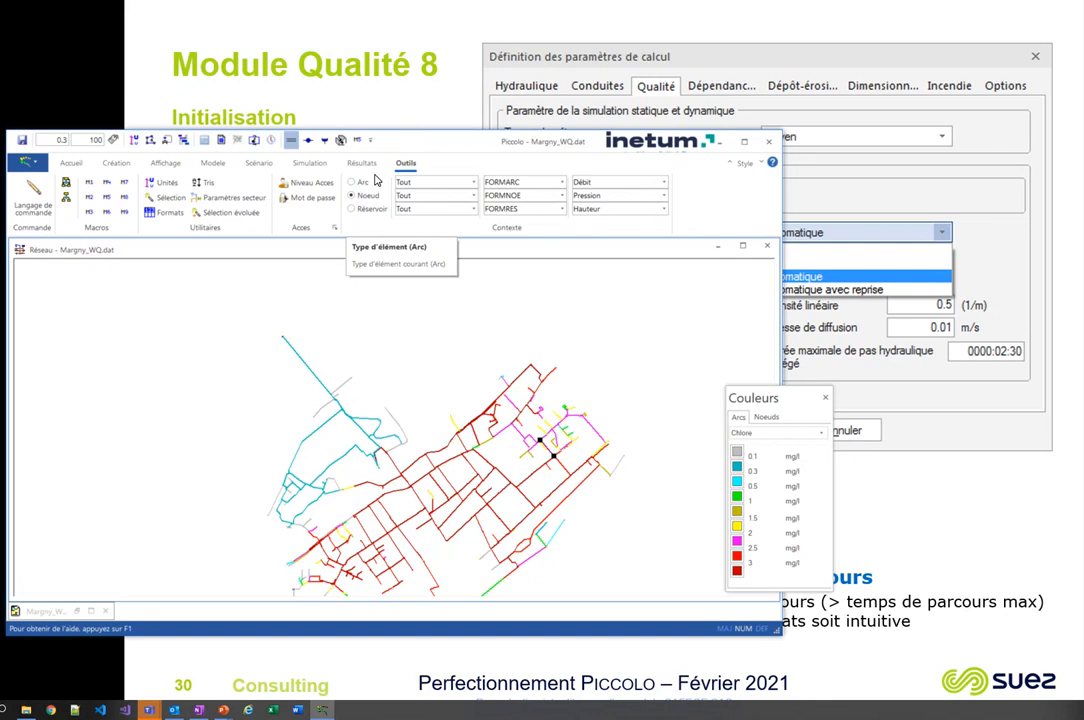
left_click(335, 227)
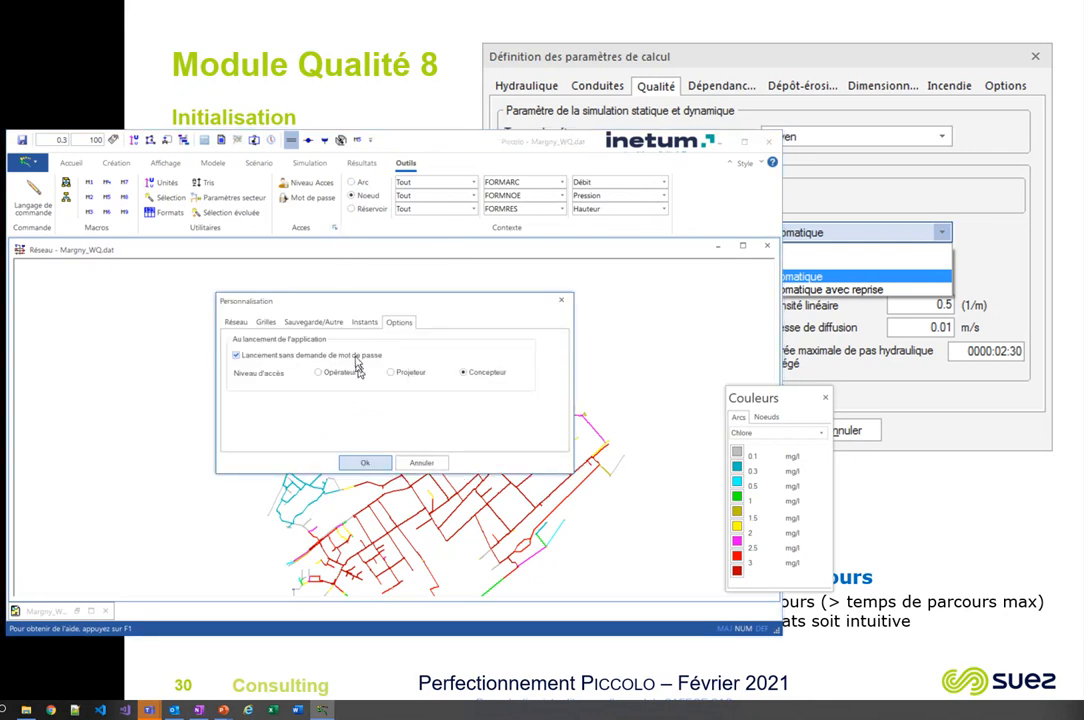
left_click(364, 322)
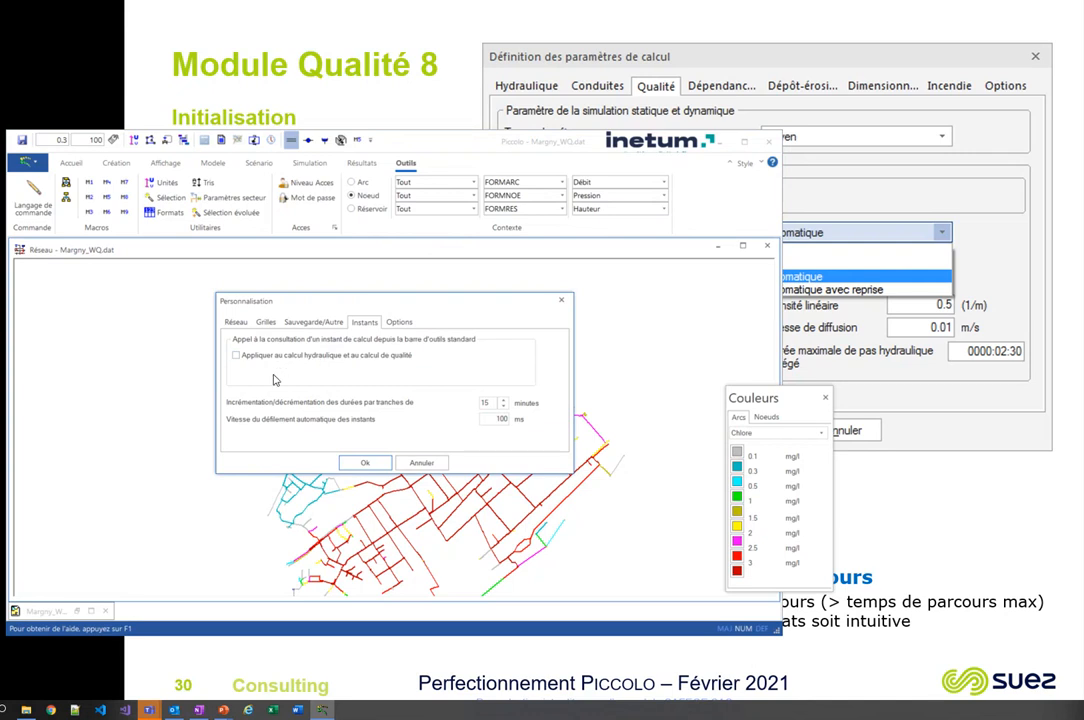
left_click(435, 466)
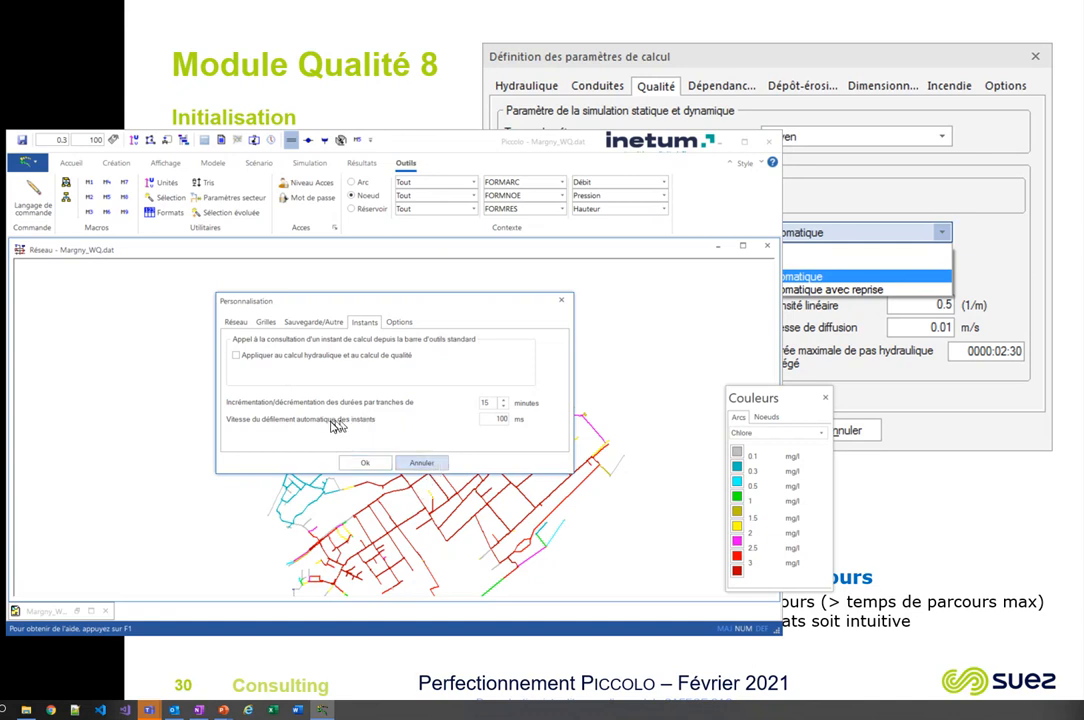
left_click(411, 462)
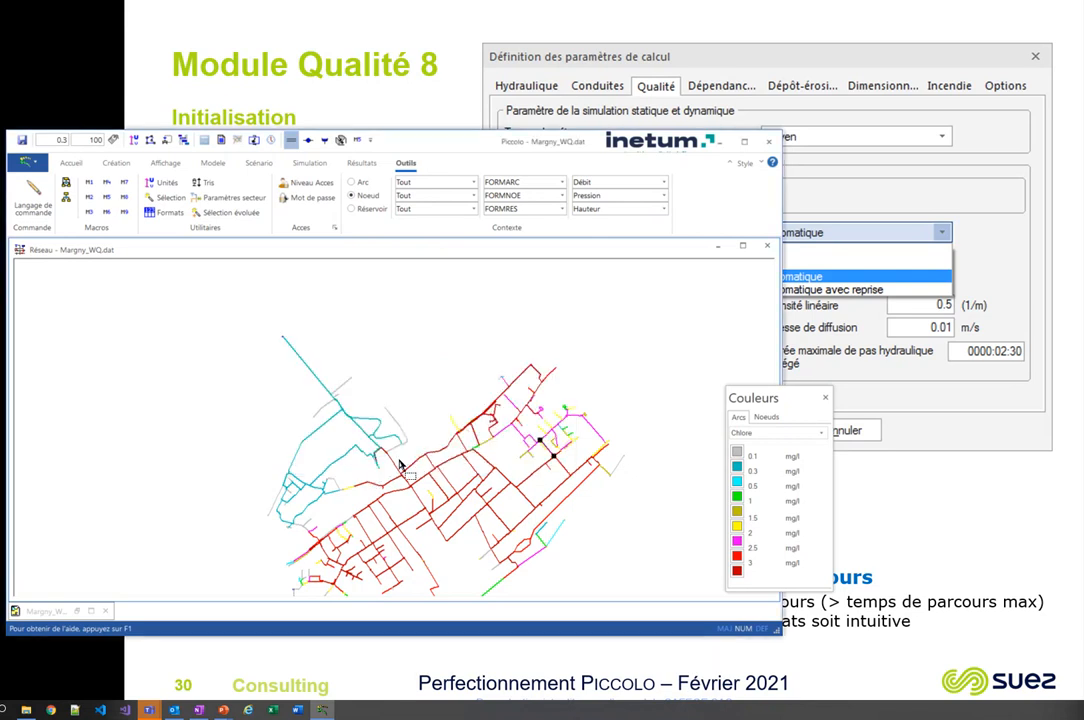
Step: Consult the result-saving and detailed state file settings in the quality calculation window, closing it without running a calculation
left_click(480, 4)
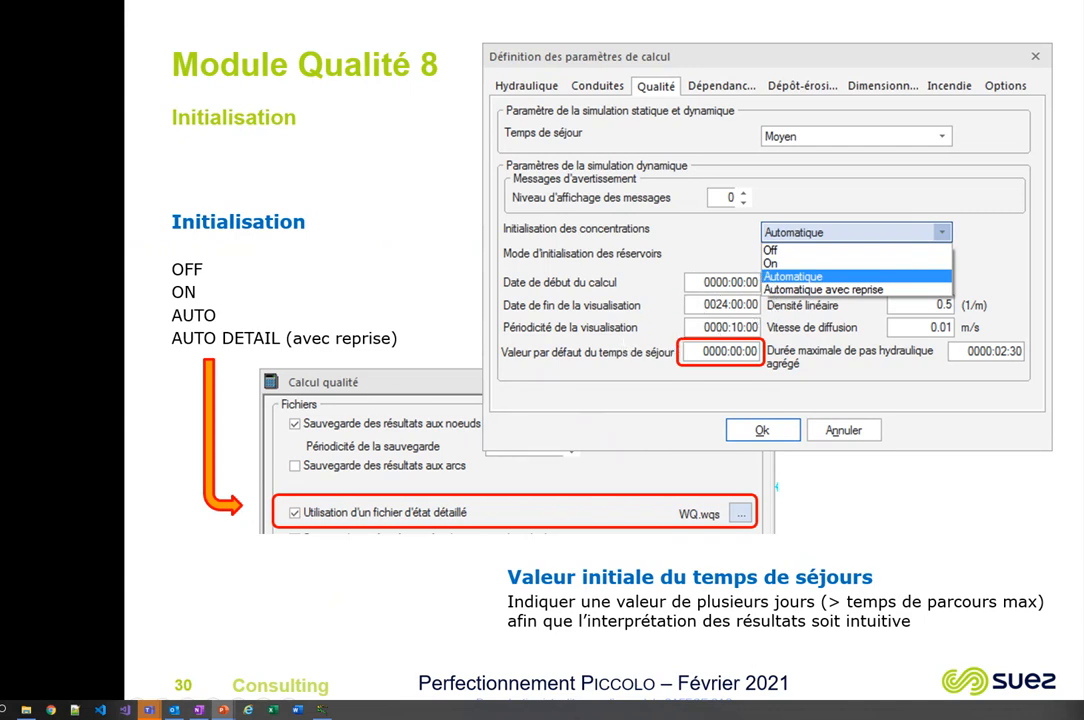
key("alt+Tab")
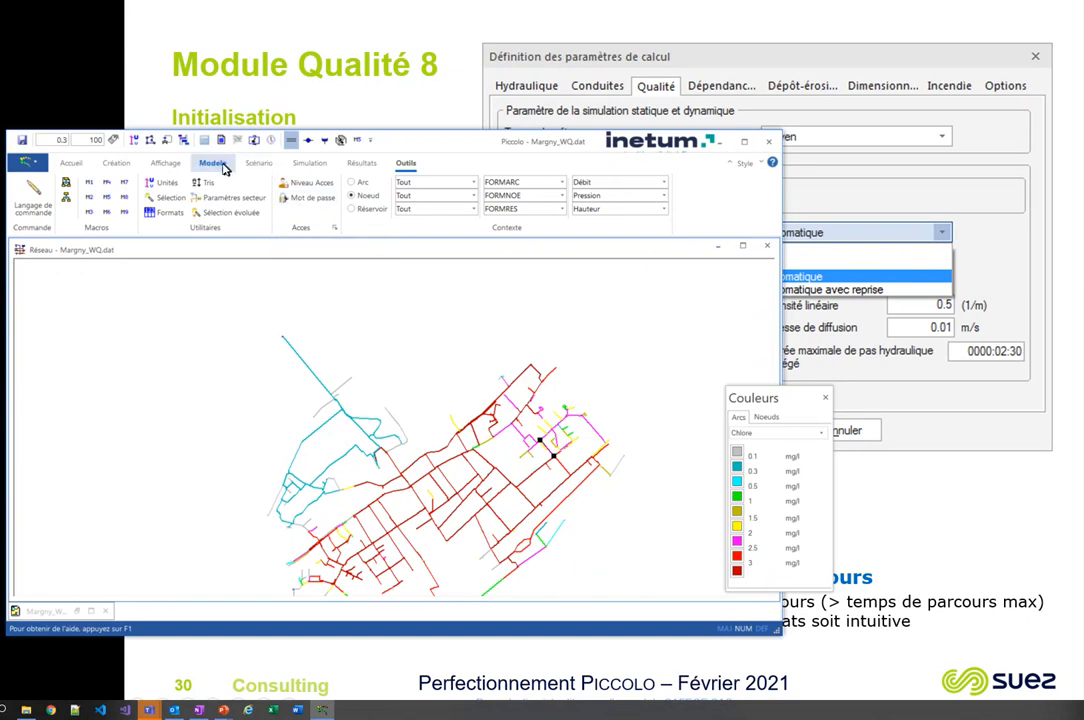
left_click(309, 163)
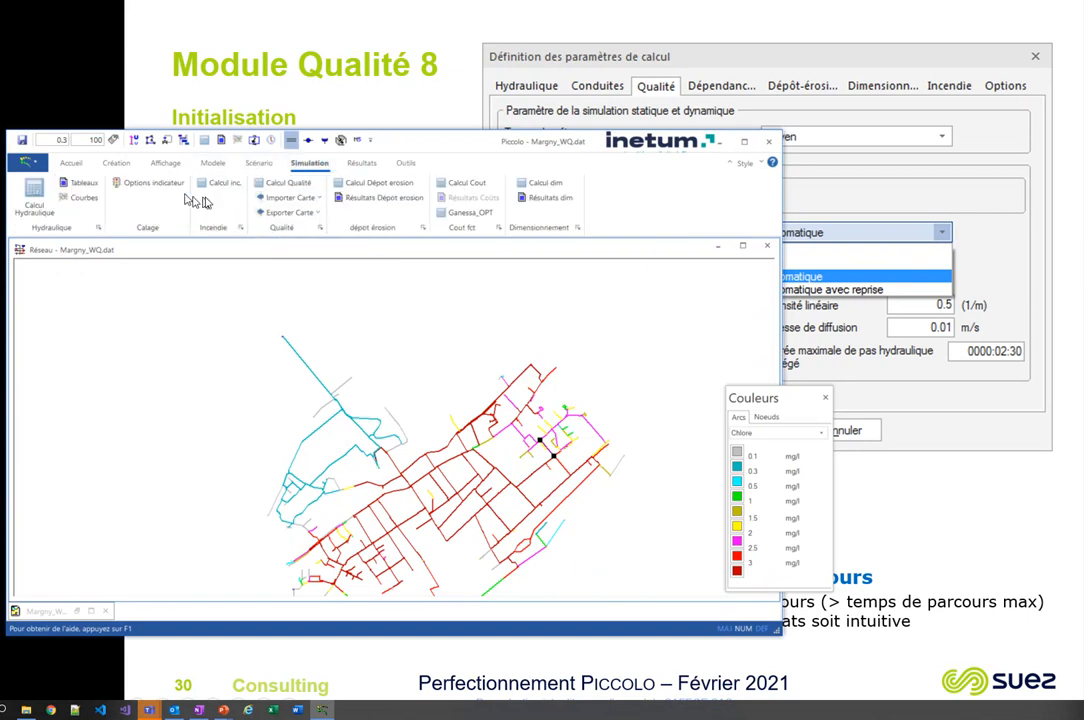
left_click(283, 183)
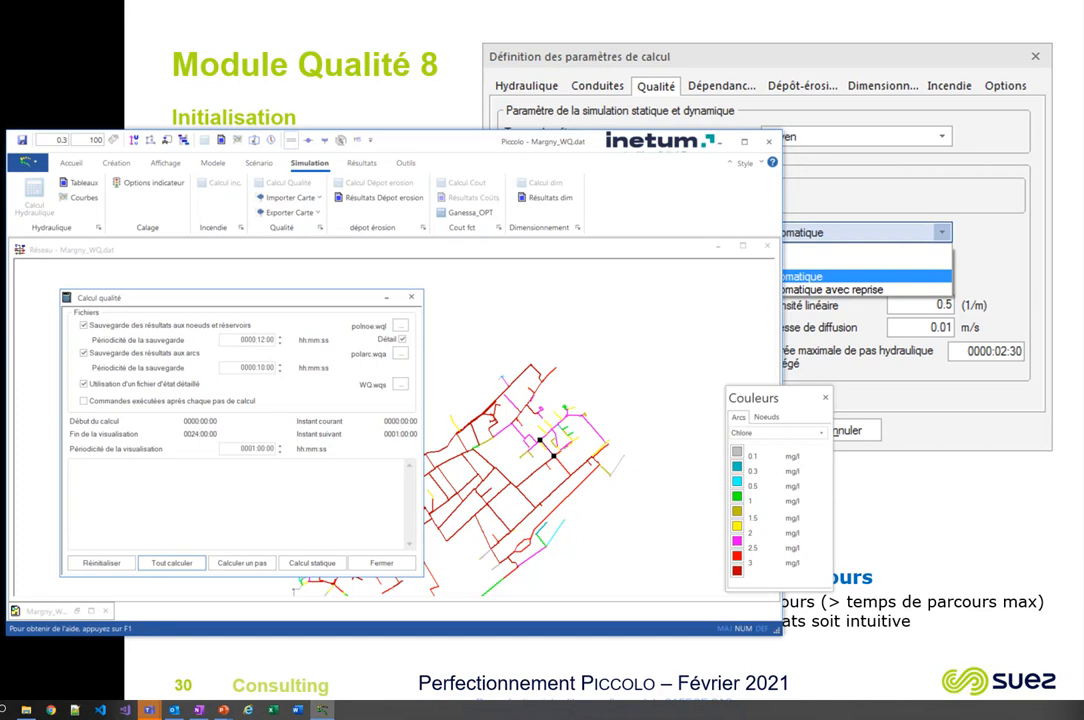
left_click(264, 368)
left_click(381, 563)
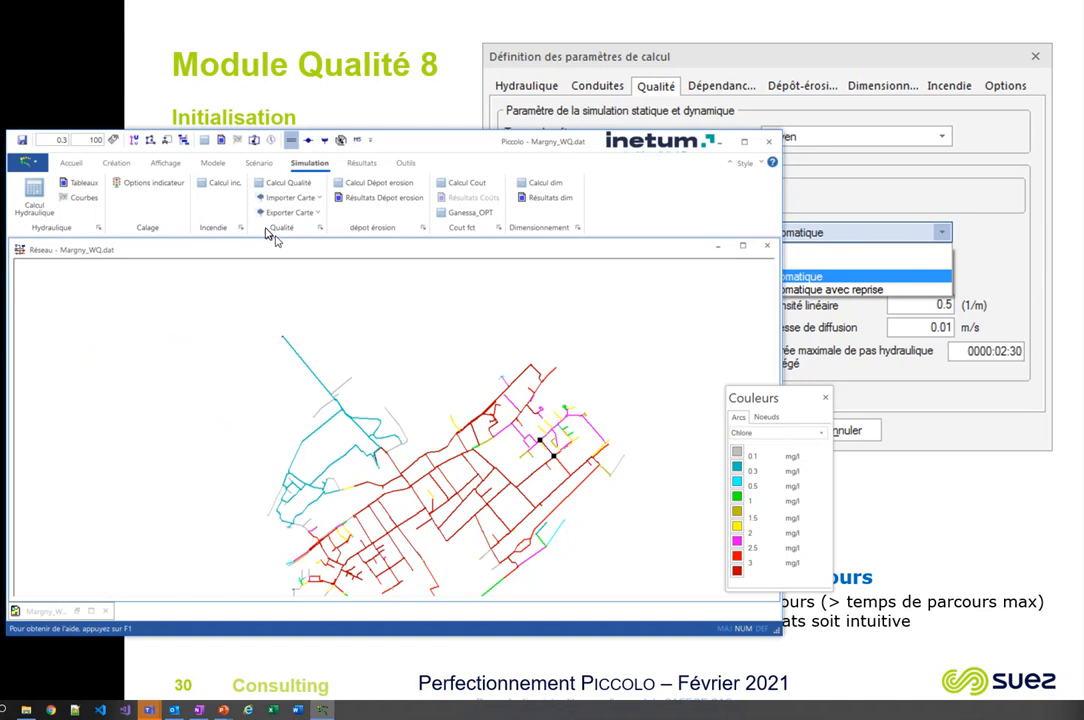
Step: Examine the quality simulation parameters for start date, visualisation end and periodicity, cancel without changes, and reopen the quality calculation window
left_click(321, 229)
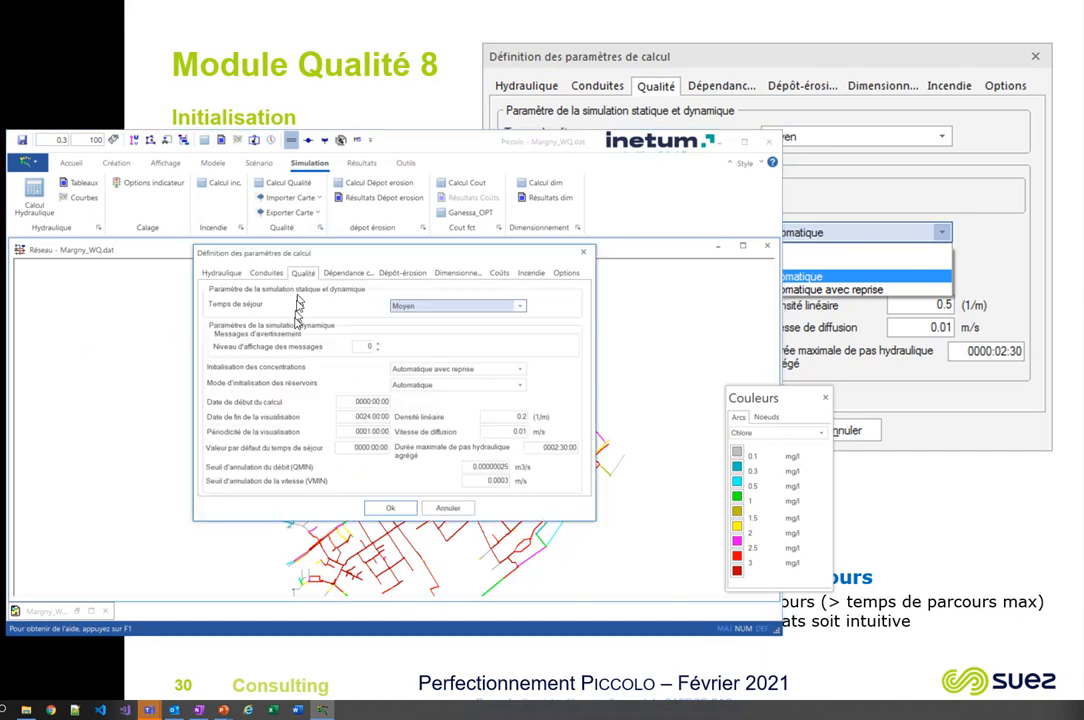
left_click(348, 402)
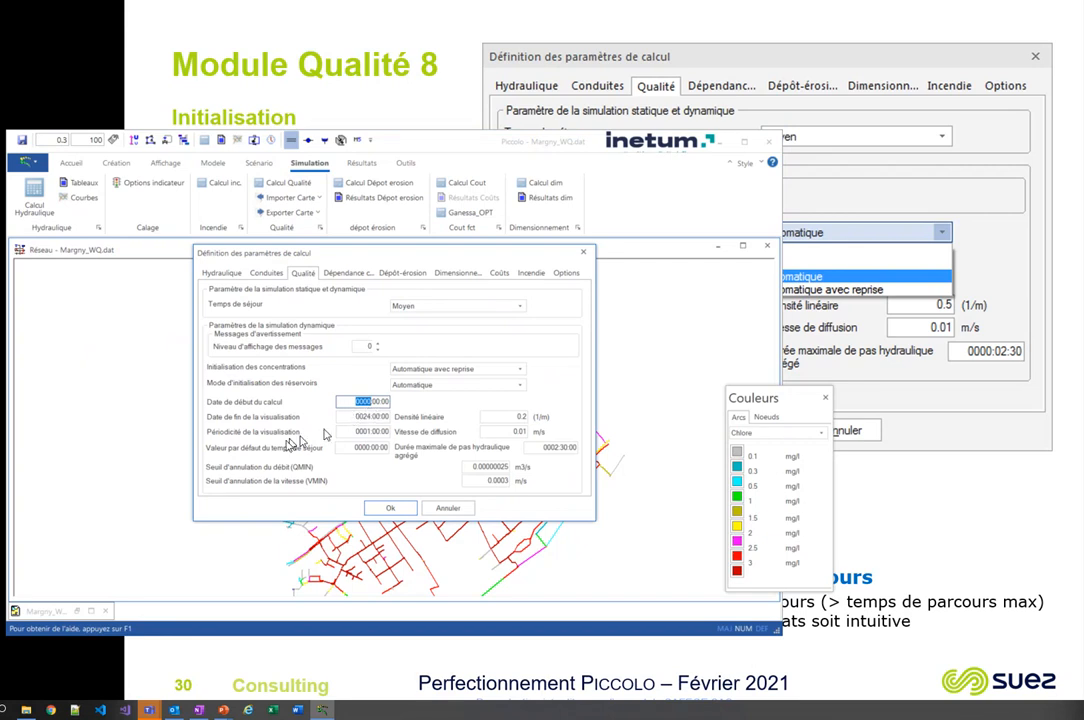
left_click(362, 430)
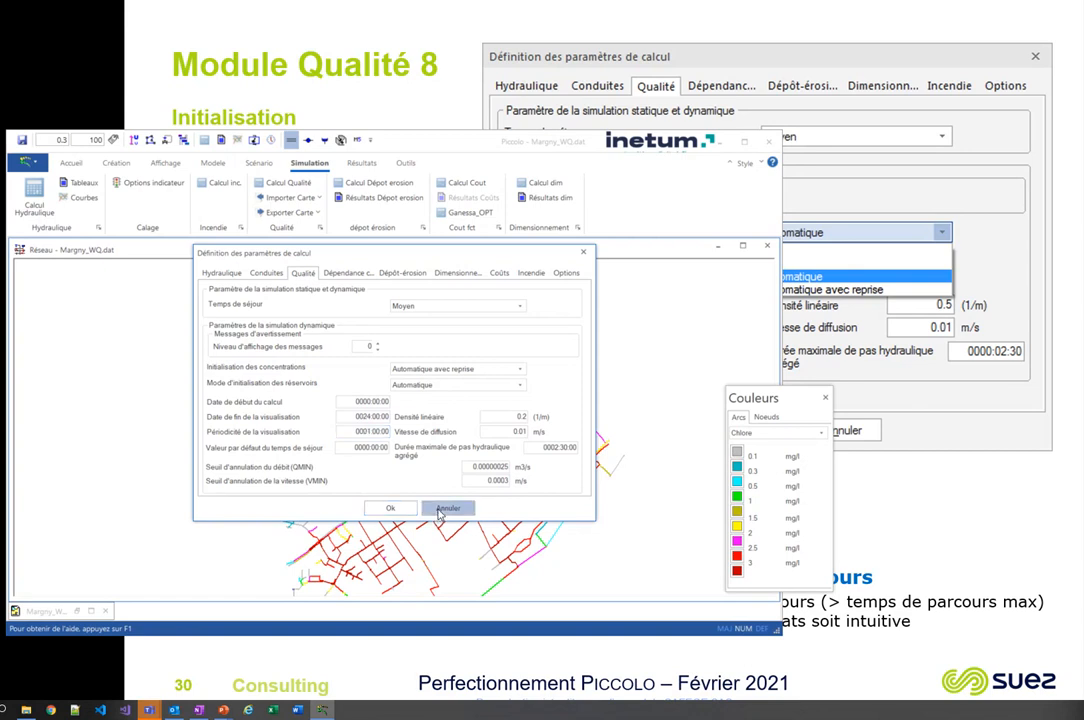
left_click(441, 511)
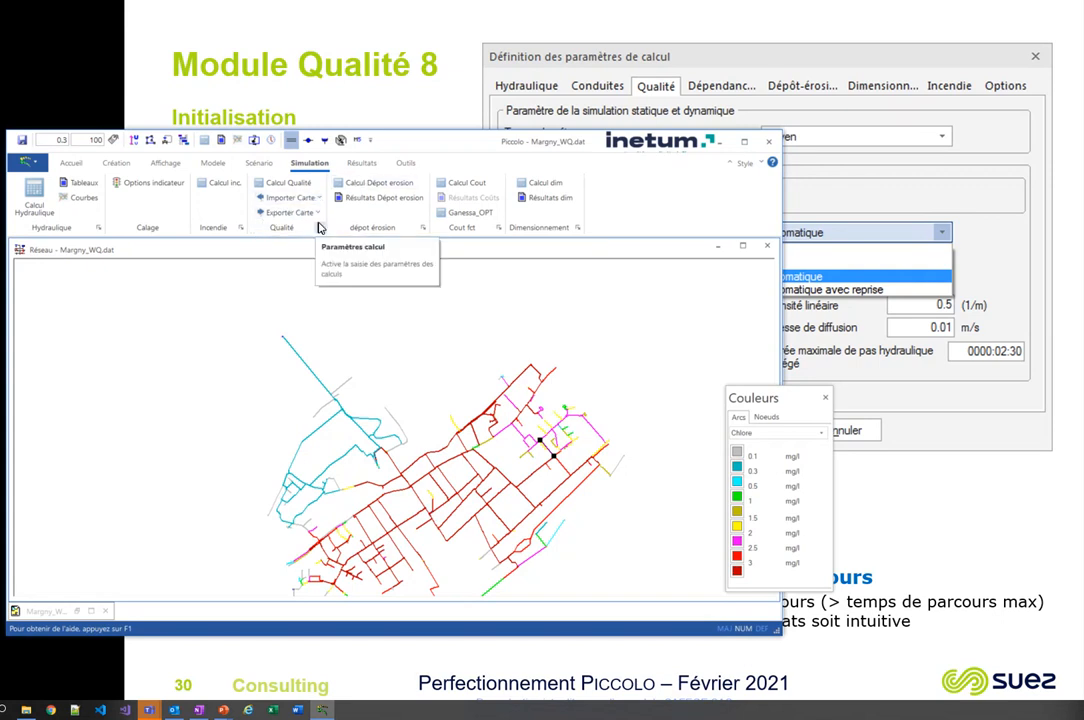
left_click(290, 140)
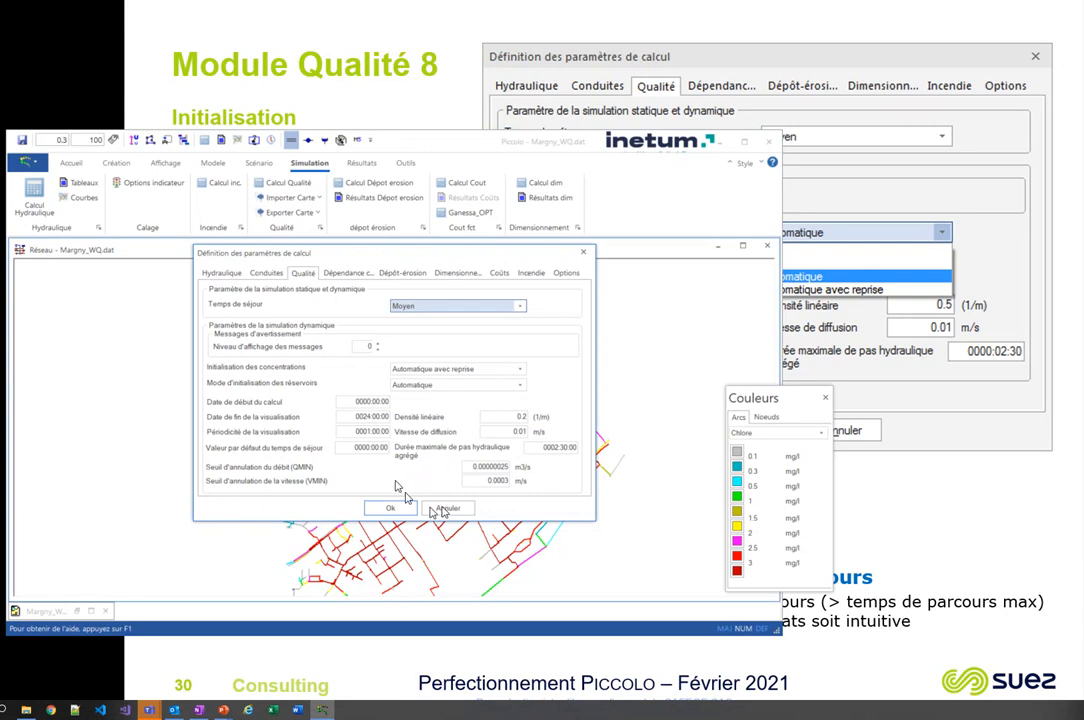
double_click(364, 416)
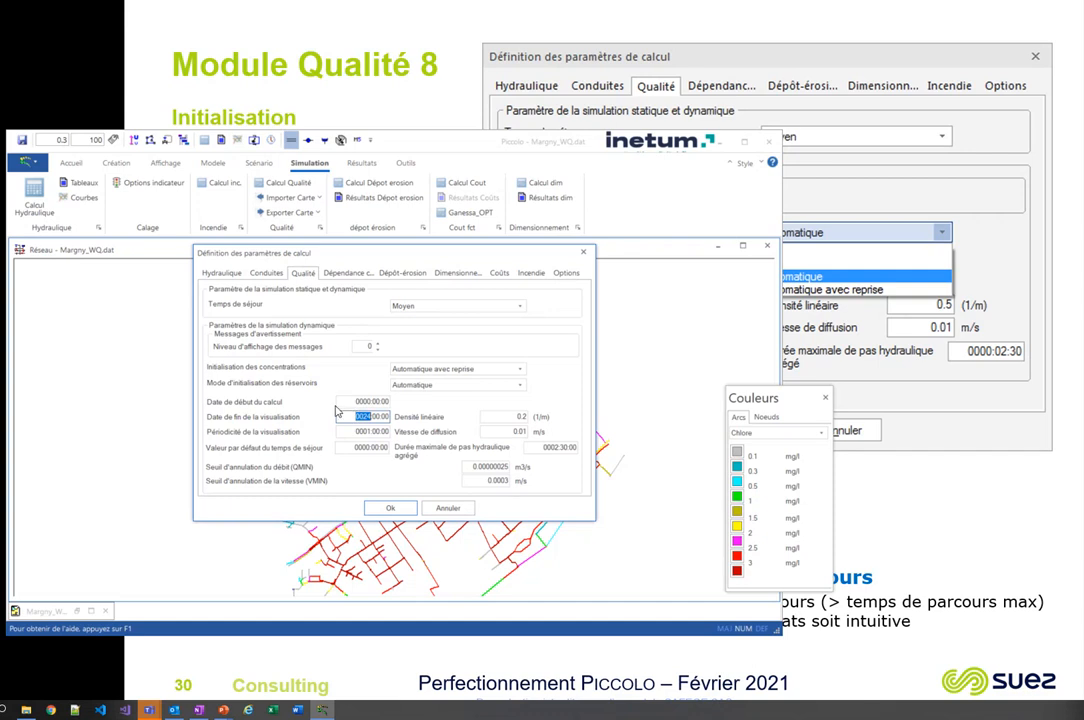
left_click(354, 432)
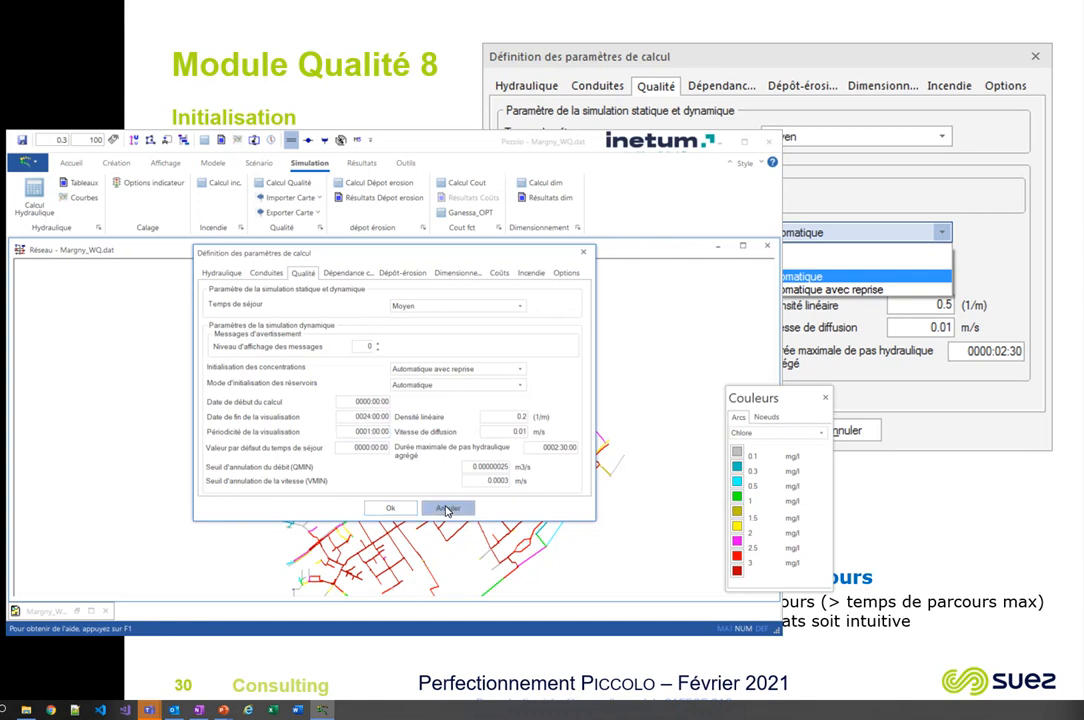
left_click(447, 509)
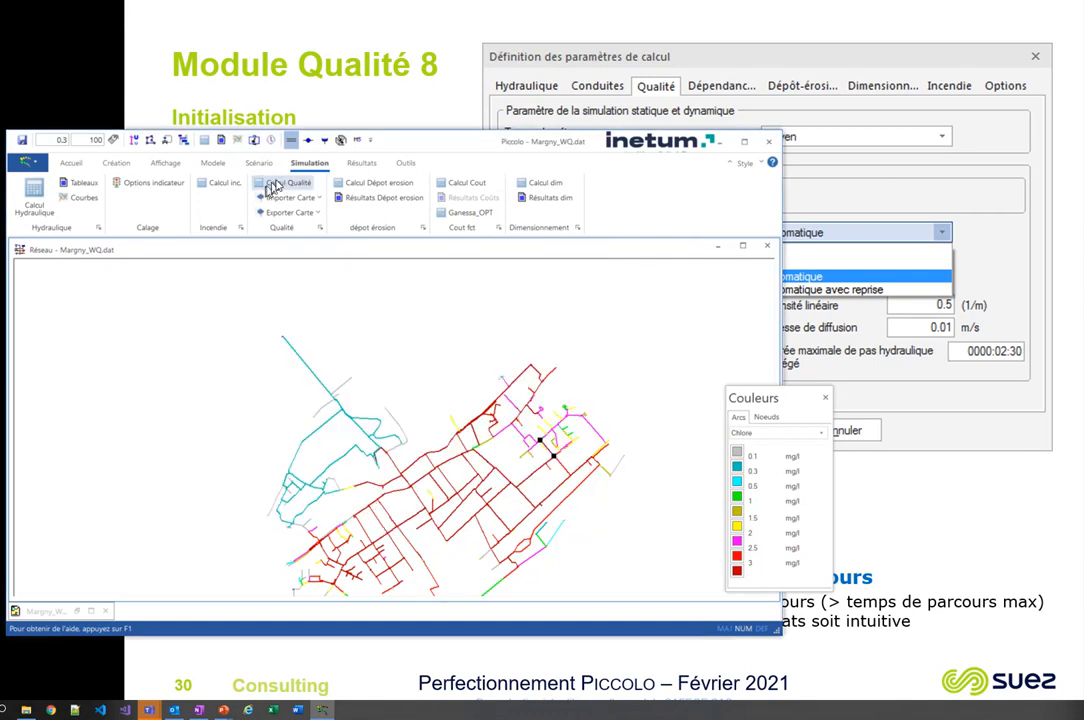
left_click(276, 184)
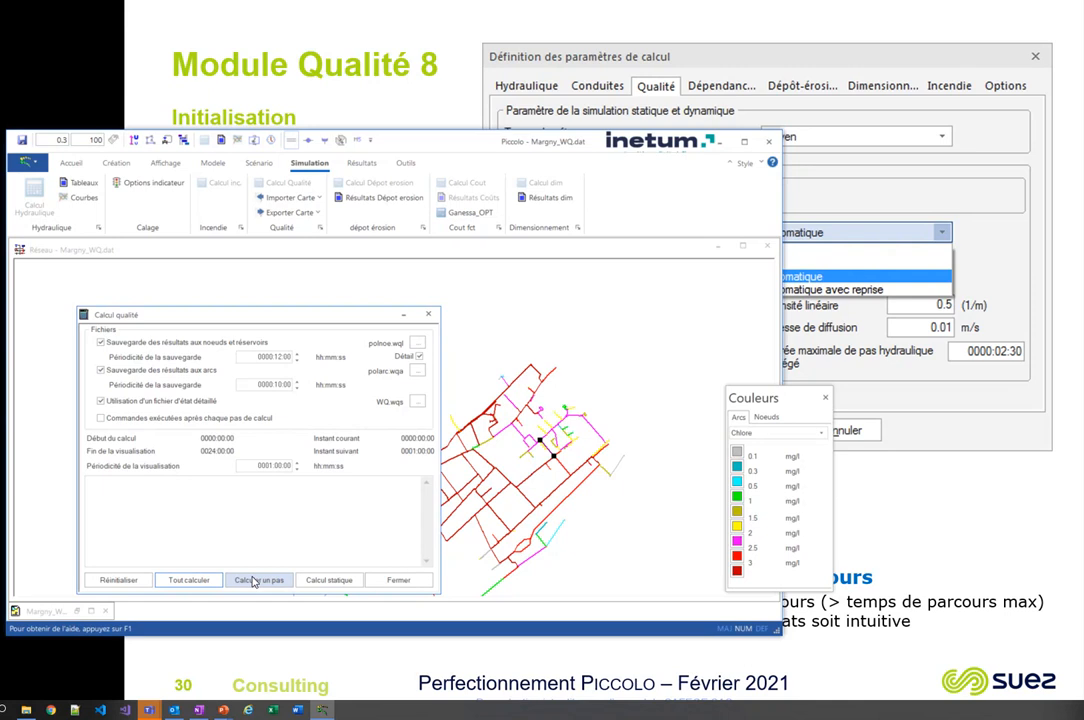
Step: Switch to the file explorer and launch SmartWQsim.py from the Utilitaires_Python folder
key("alt+Tab")
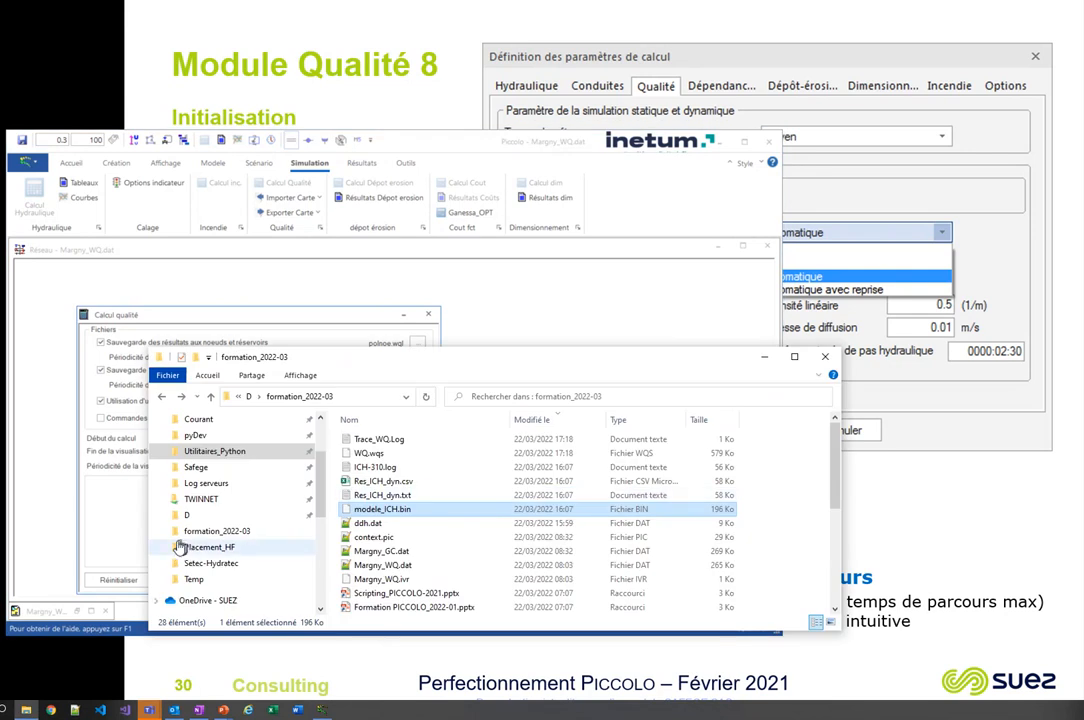
left_click(207, 452)
scroll(411, 550, "down", 12)
scroll(411, 553, "down", 15)
scroll(411, 553, "down", 12)
scroll(410, 552, "down", 6)
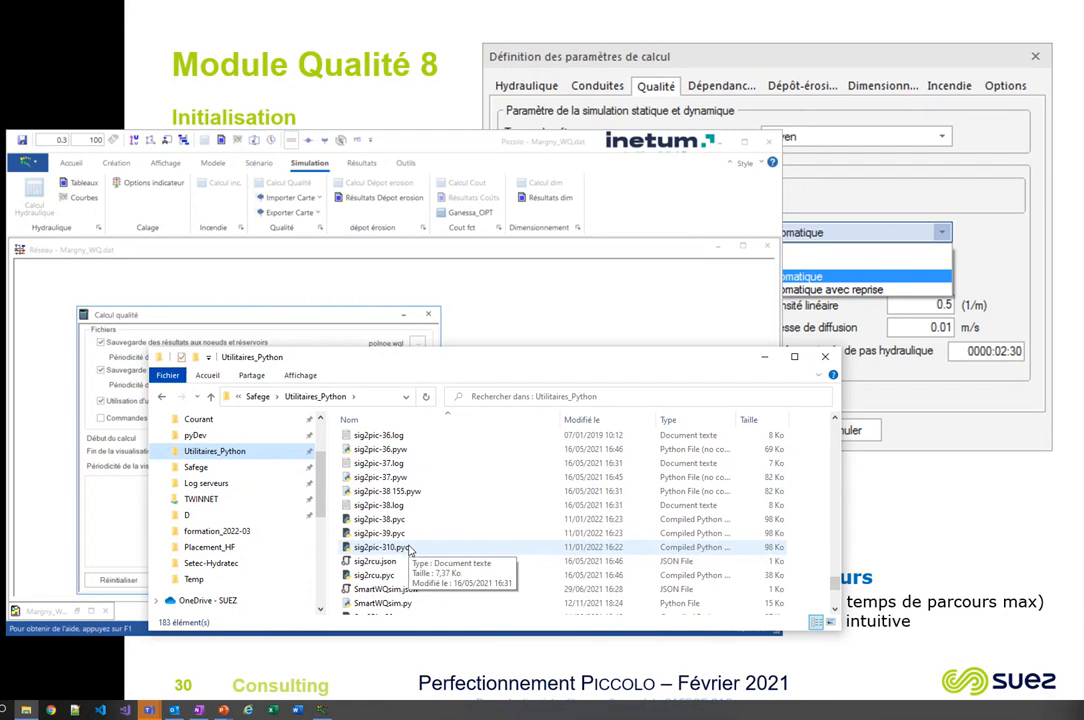
left_click(380, 603)
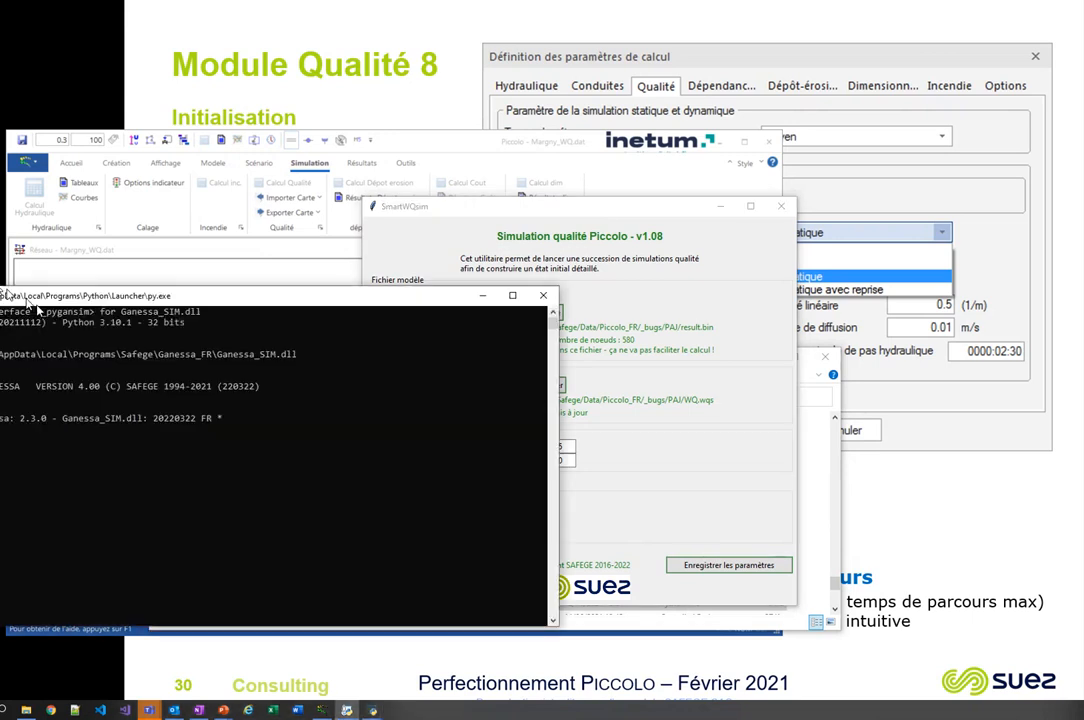
Step: Choose Margny_WQ.dat from the formation_2022-03 folder as the specific model file, filtering on dat files
left_click(556, 240)
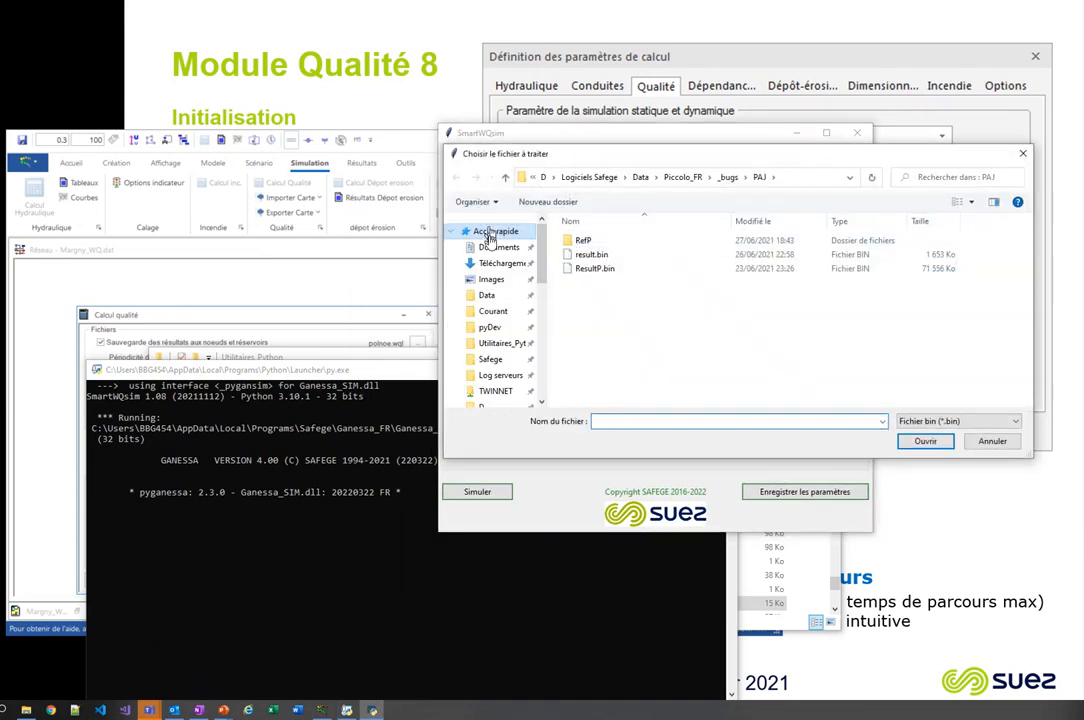
scroll(478, 358, "down", 2)
left_click(490, 366)
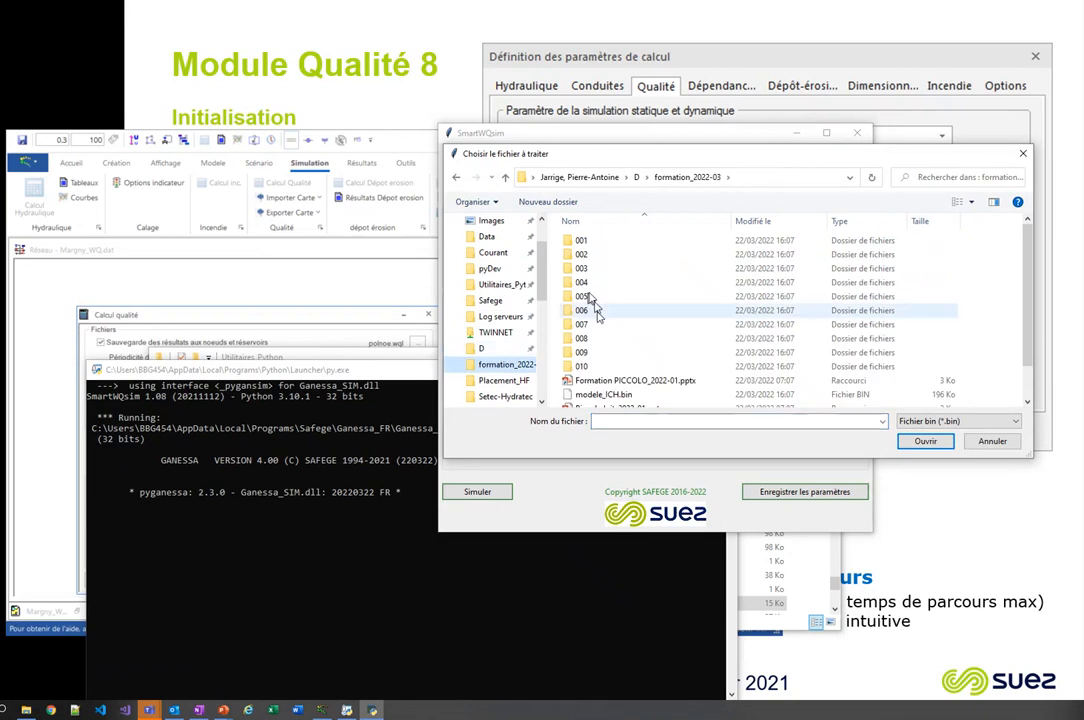
scroll(648, 360, "down", 1)
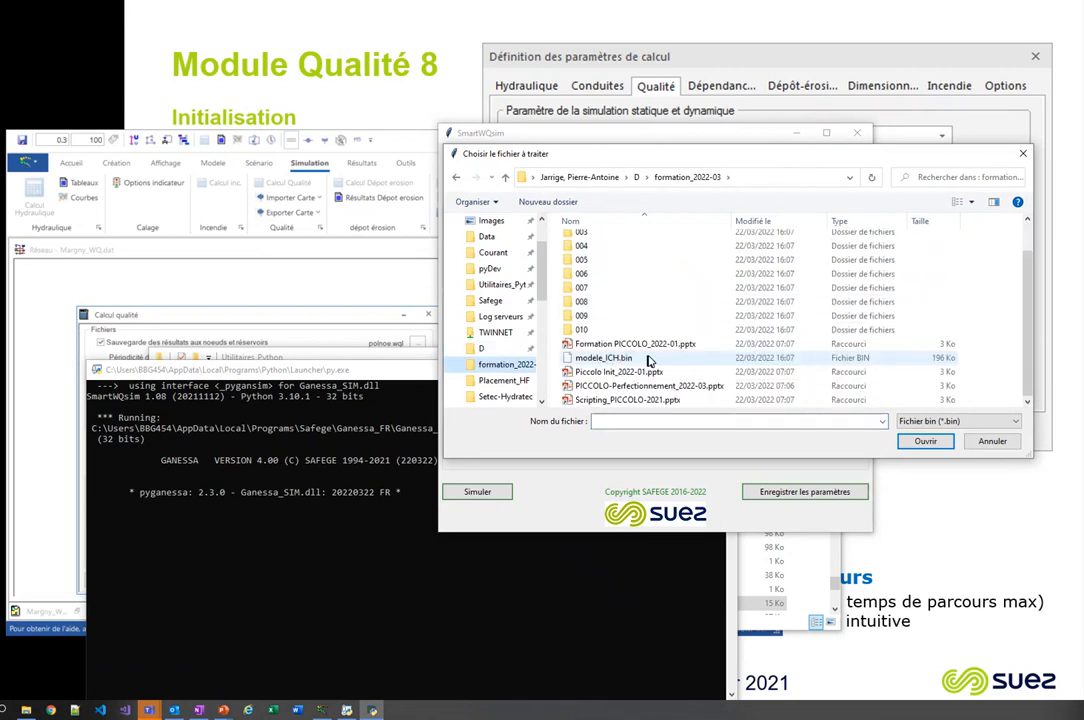
left_click(970, 421)
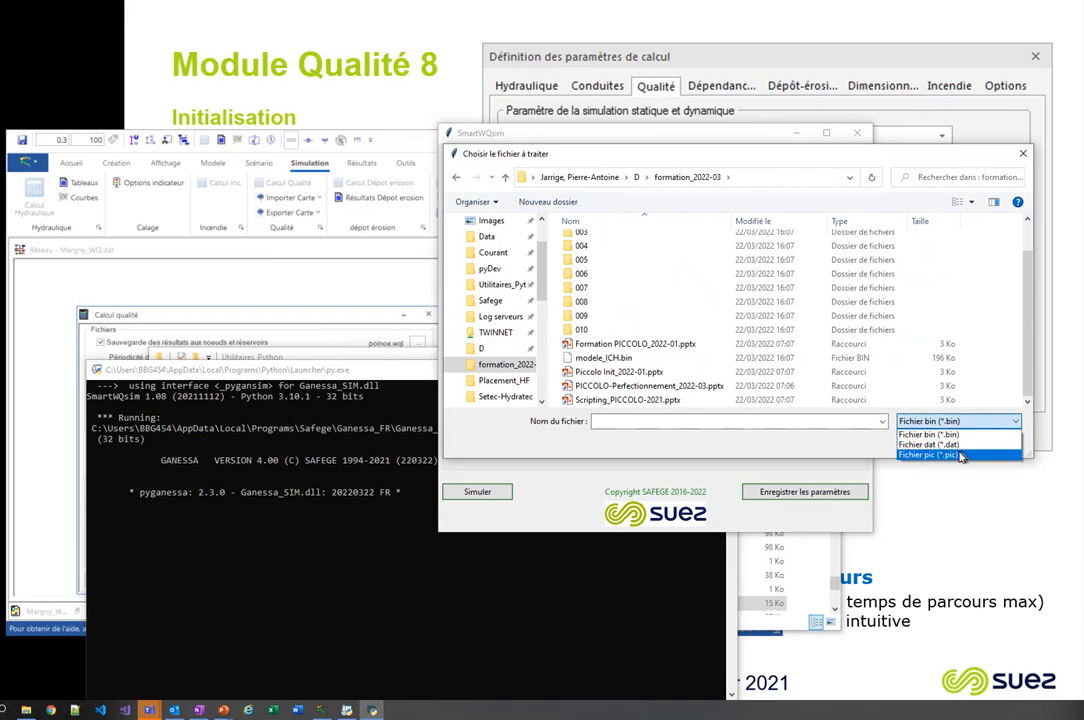
left_click(948, 444)
scroll(735, 398, "down", 3)
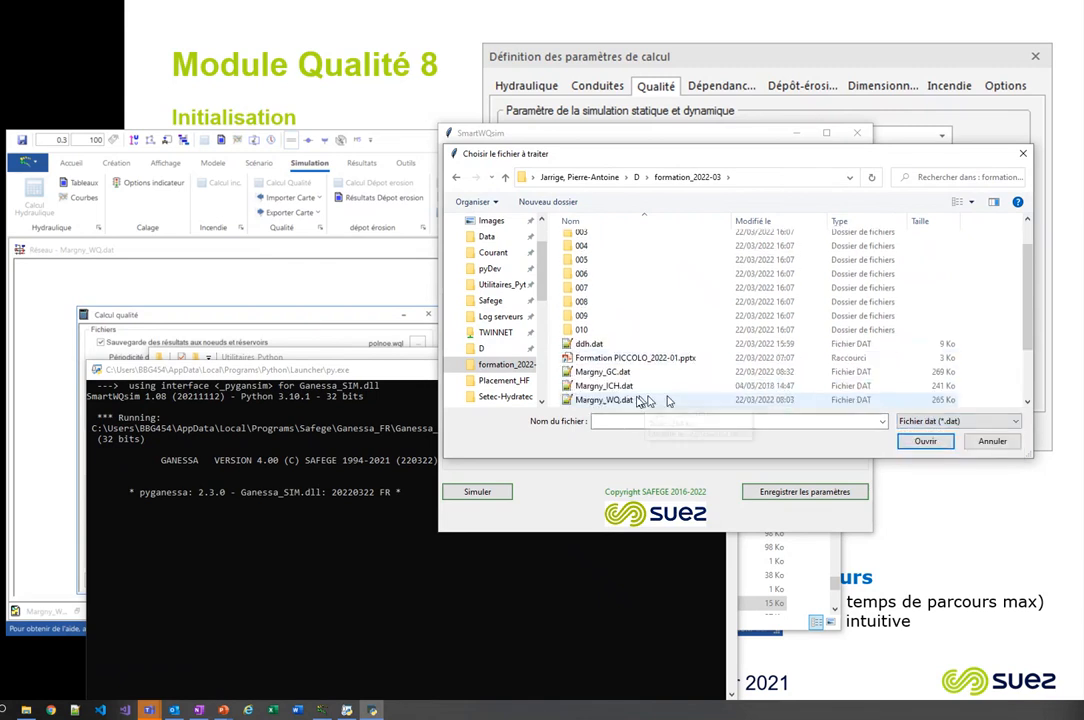
double_click(608, 330)
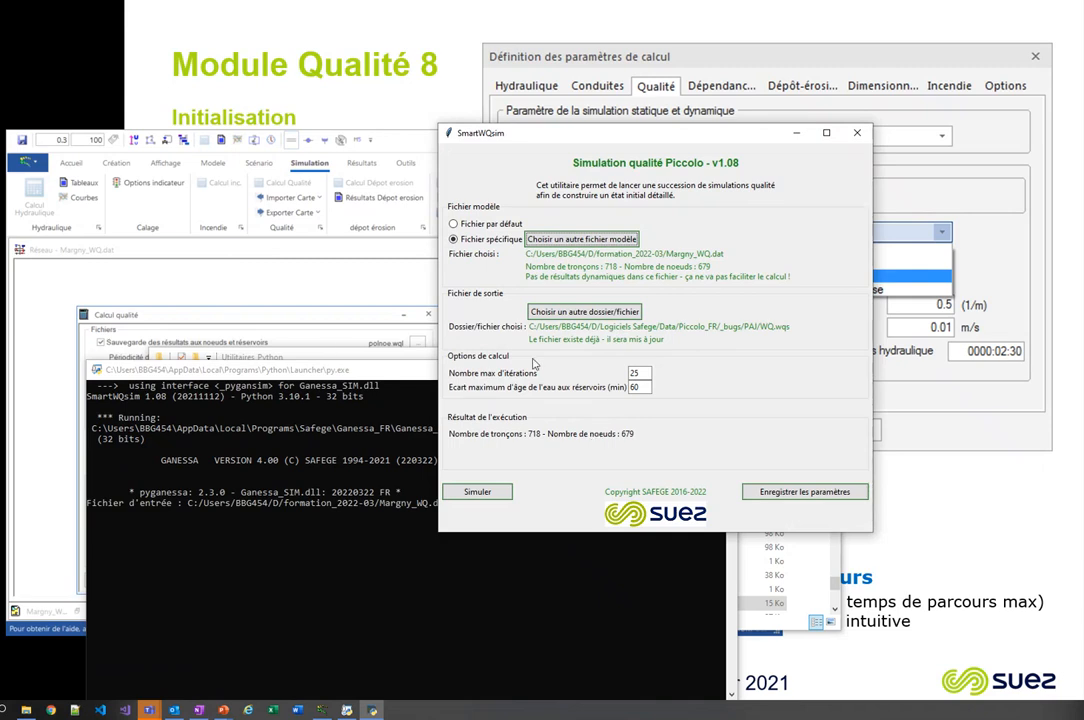
Step: Choose the existing WQ.wqs as the simulation's output file and accept replacing it
left_click(593, 314)
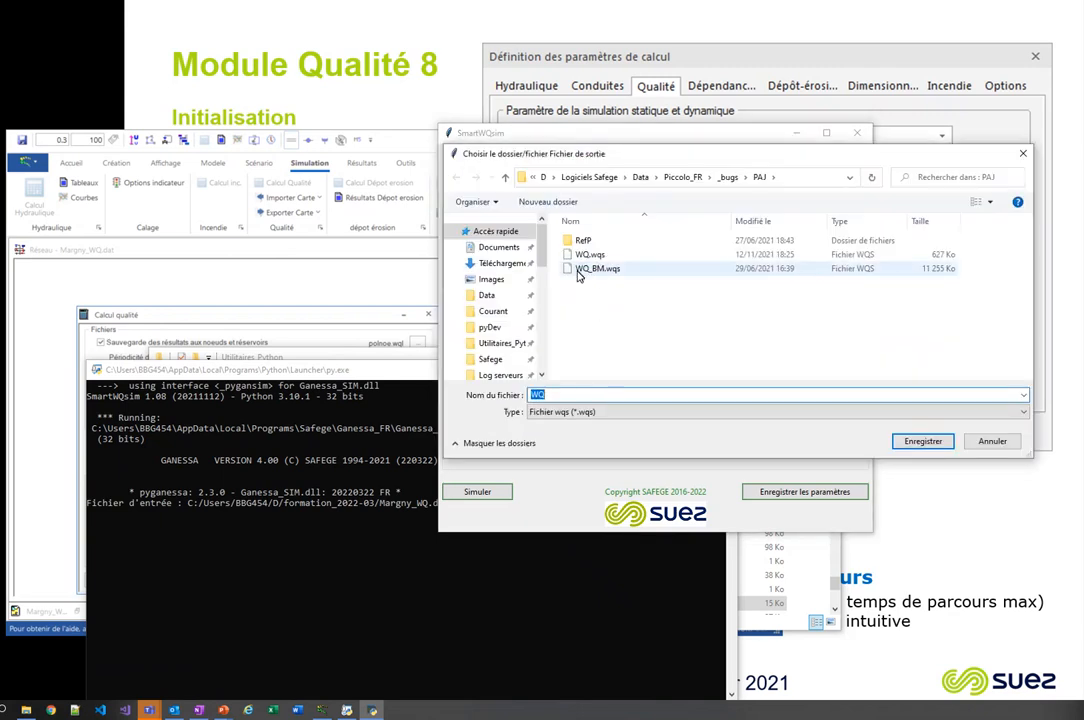
left_click(576, 256)
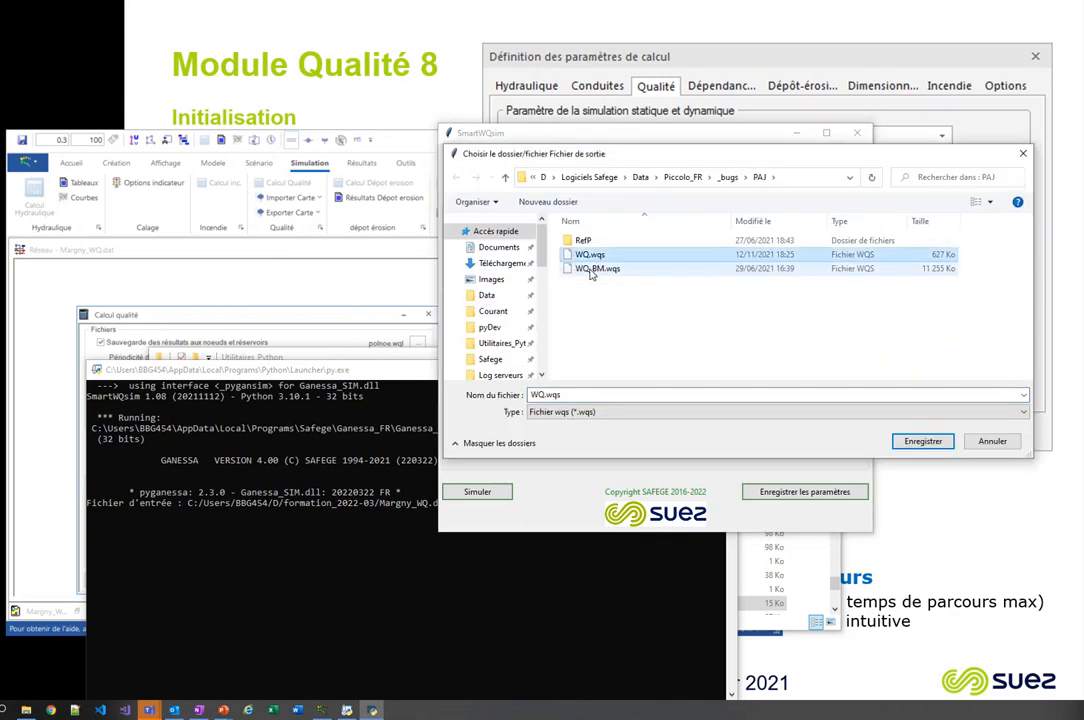
left_click(922, 441)
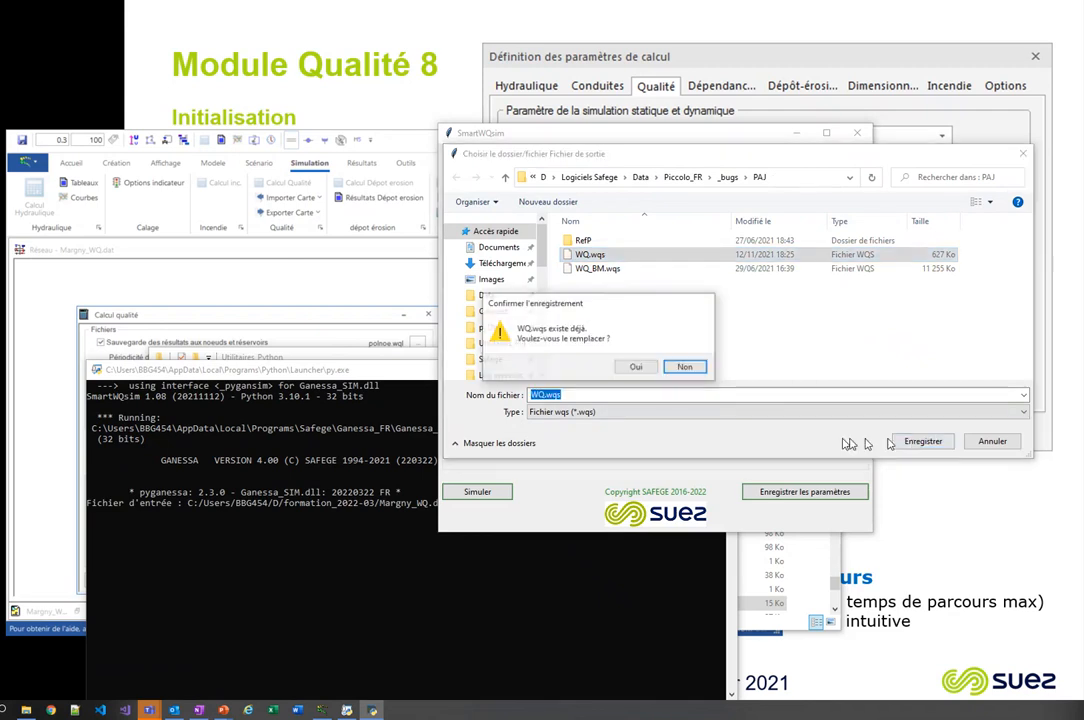
left_click(636, 368)
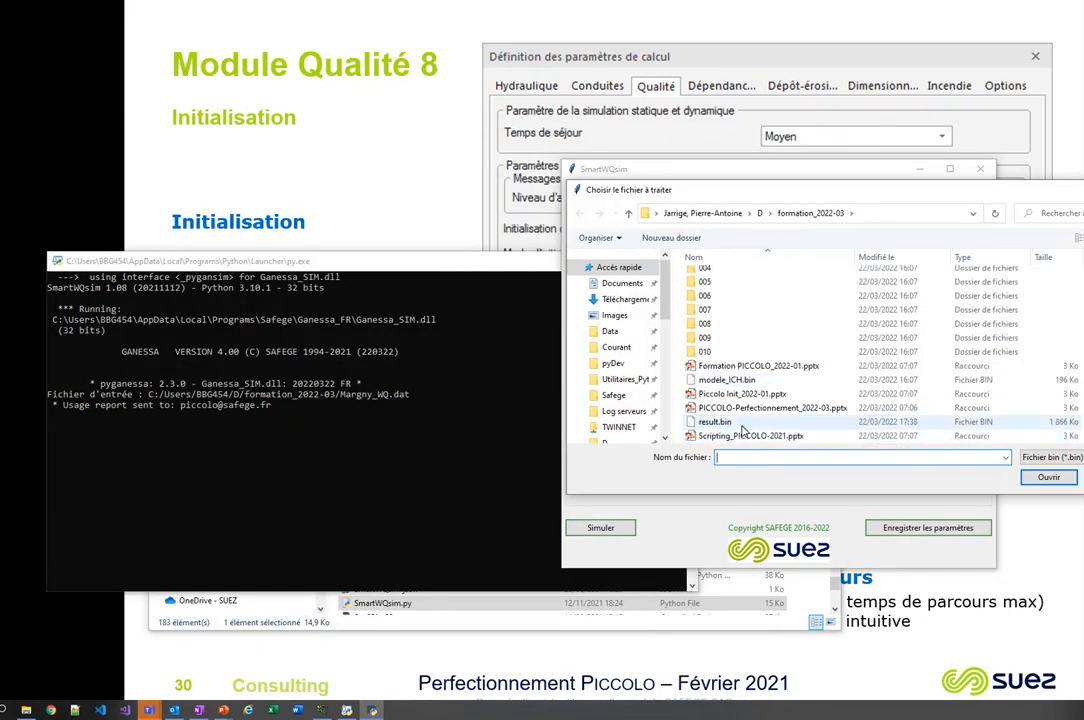
Step: Choose result.bin from the formation_2022-03 folder as the specific model file
left_click(715, 421)
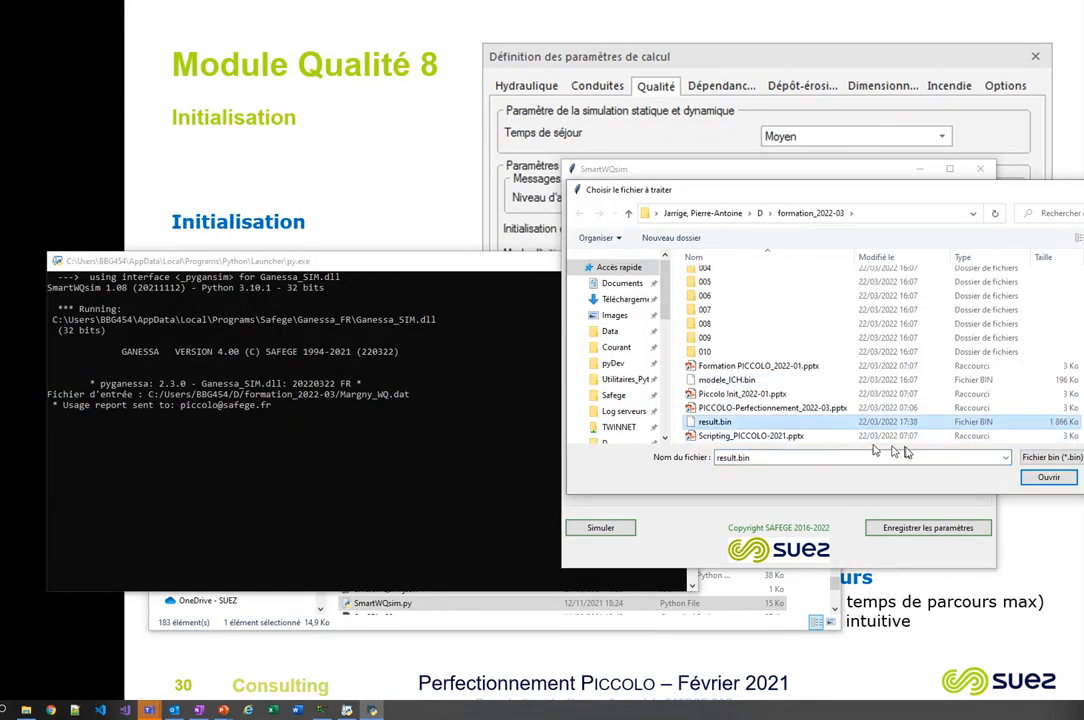
left_click(1048, 477)
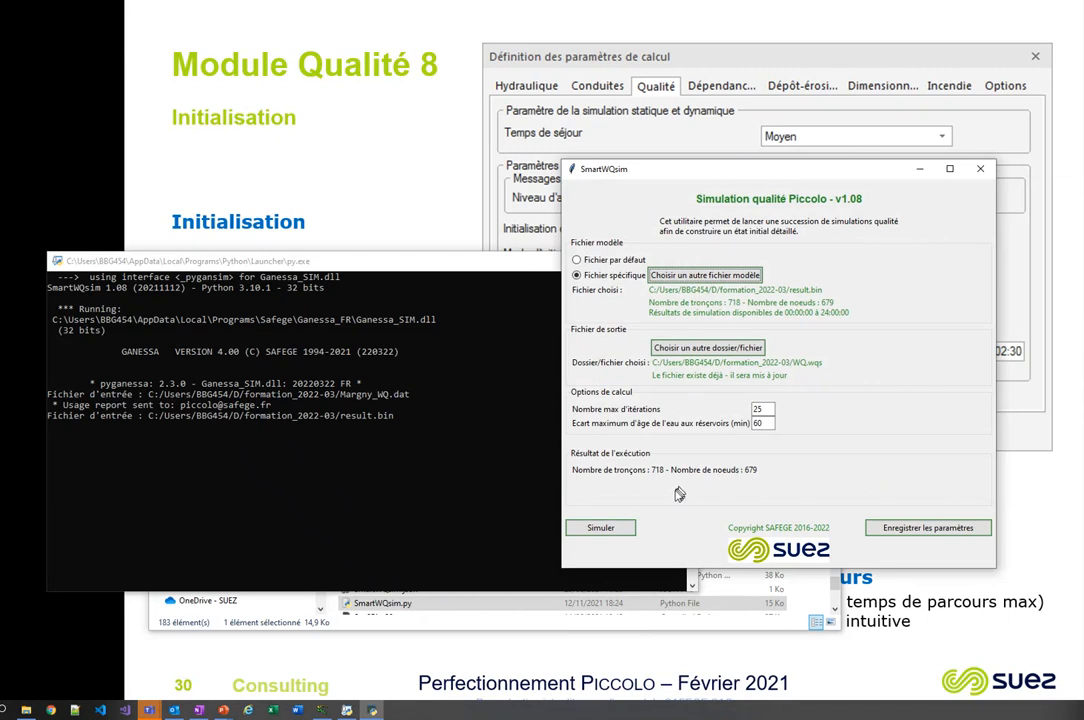
Step: Run the succession of quality simulations on result.bin with 25 maximum iterations and a 60-minute reservoir water-age gap
left_click(612, 528)
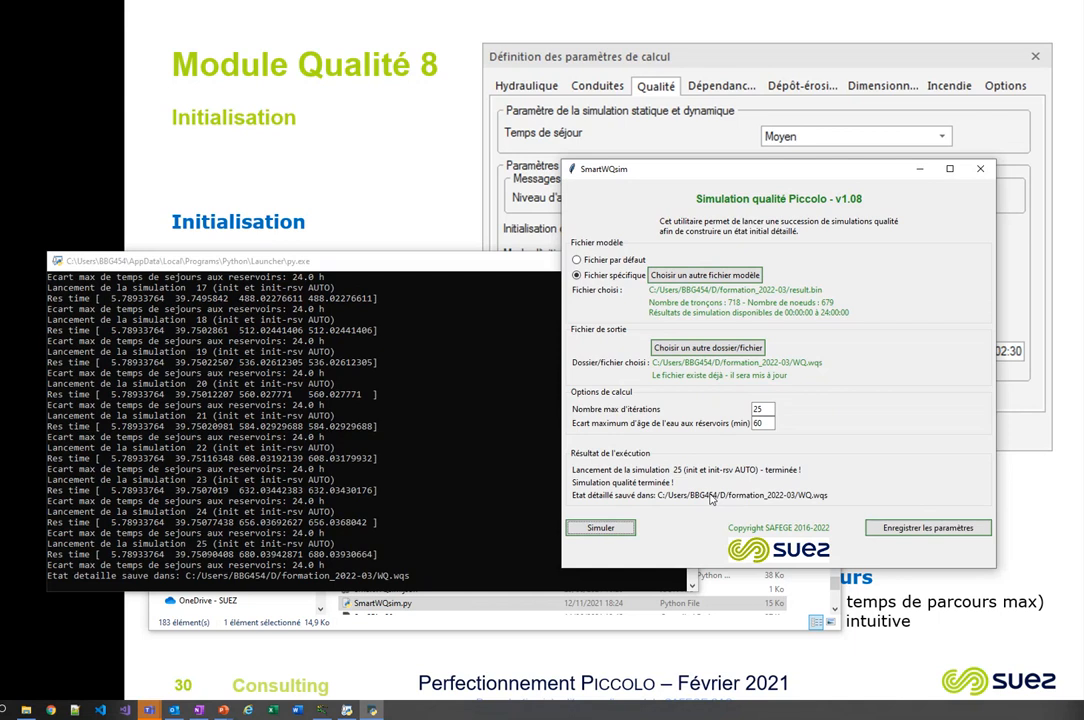
Step: Examine the console log for each simulation's residence times and the maximum residence-time gap at the reservoirs
scroll(270, 410, "up", 13)
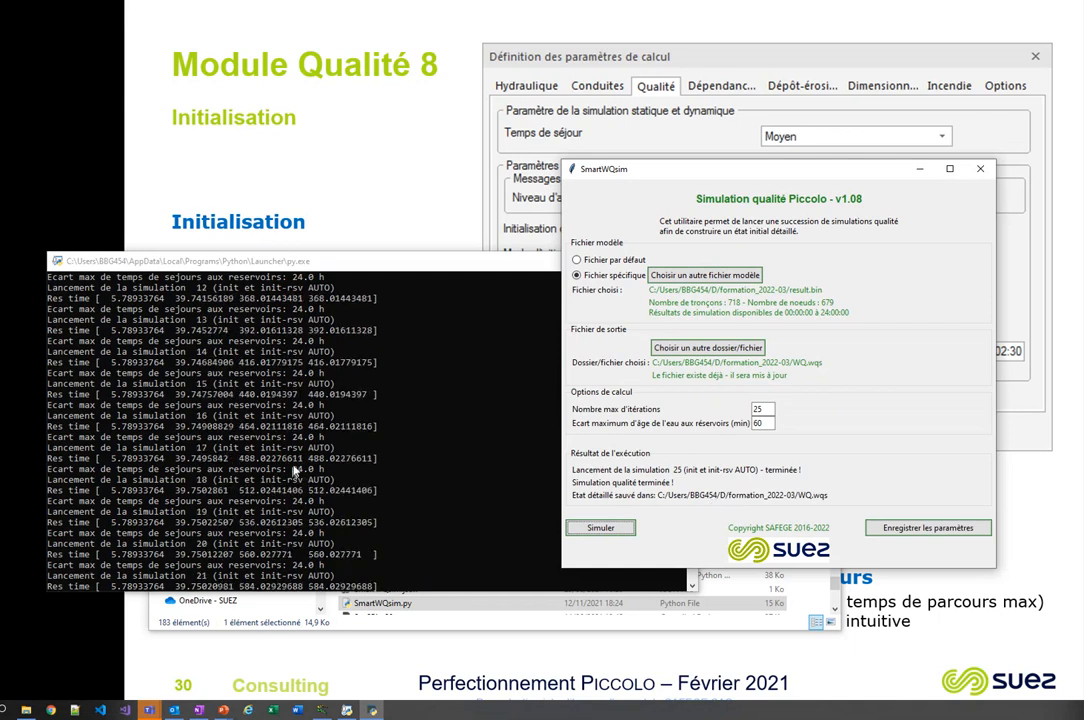
scroll(262, 413, "up", 15)
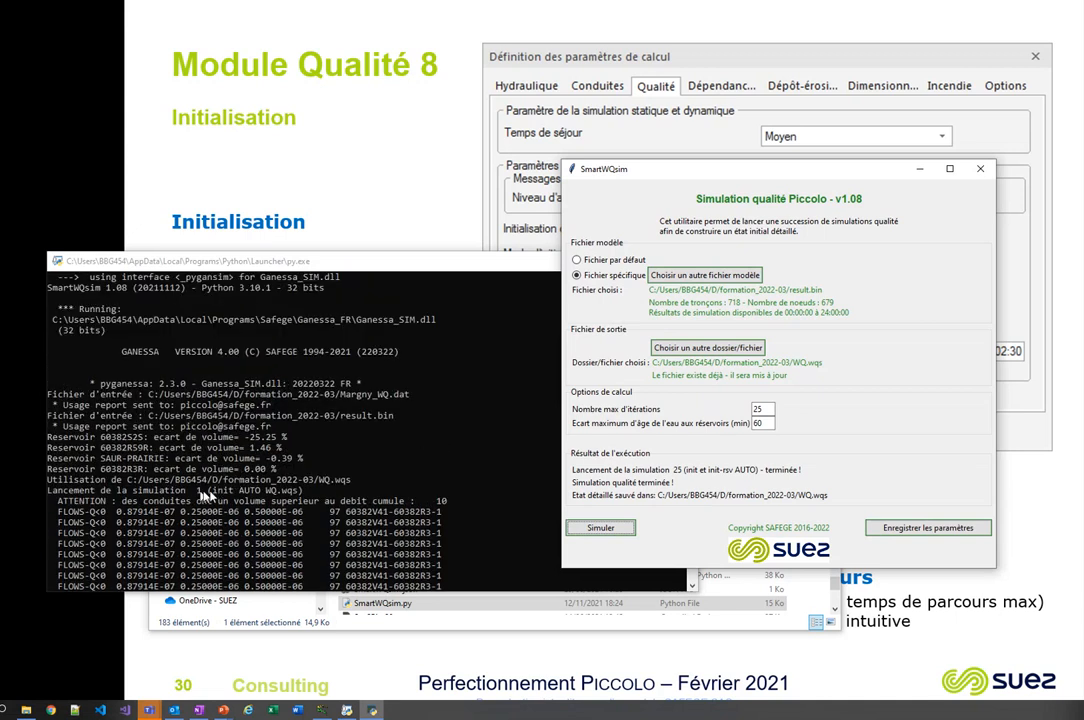
scroll(230, 488, "down", 10)
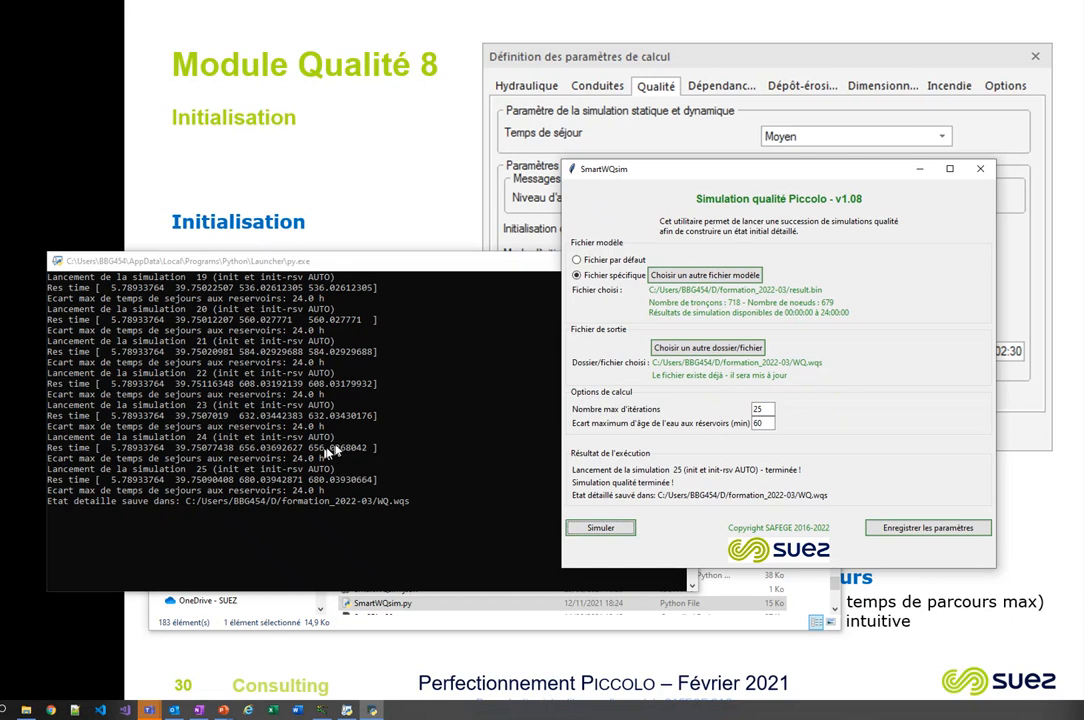
scroll(339, 462, "up", 5)
scroll(345, 452, "down", 6)
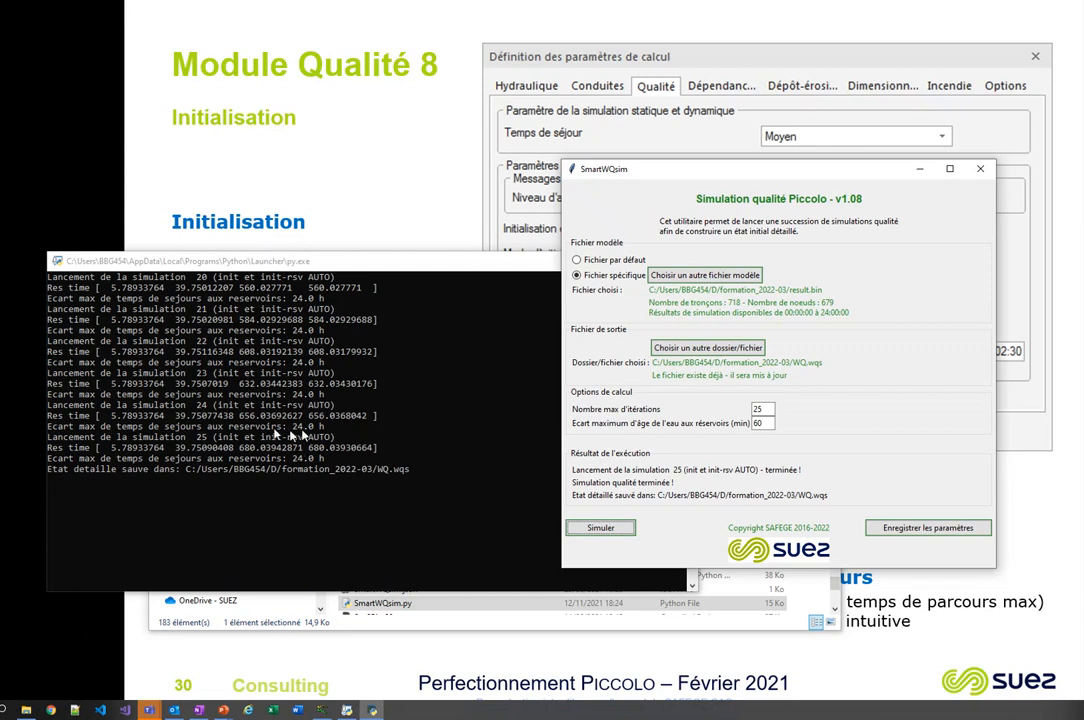
scroll(225, 382, "up", 15)
scroll(225, 382, "up", 7)
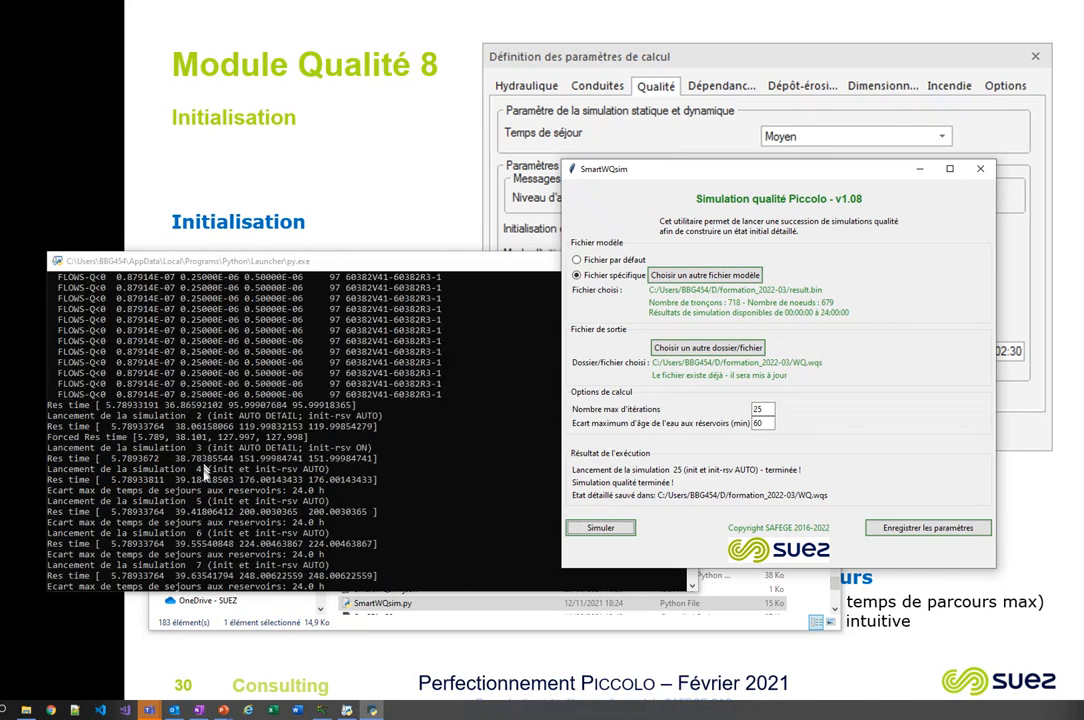
left_click(210, 512)
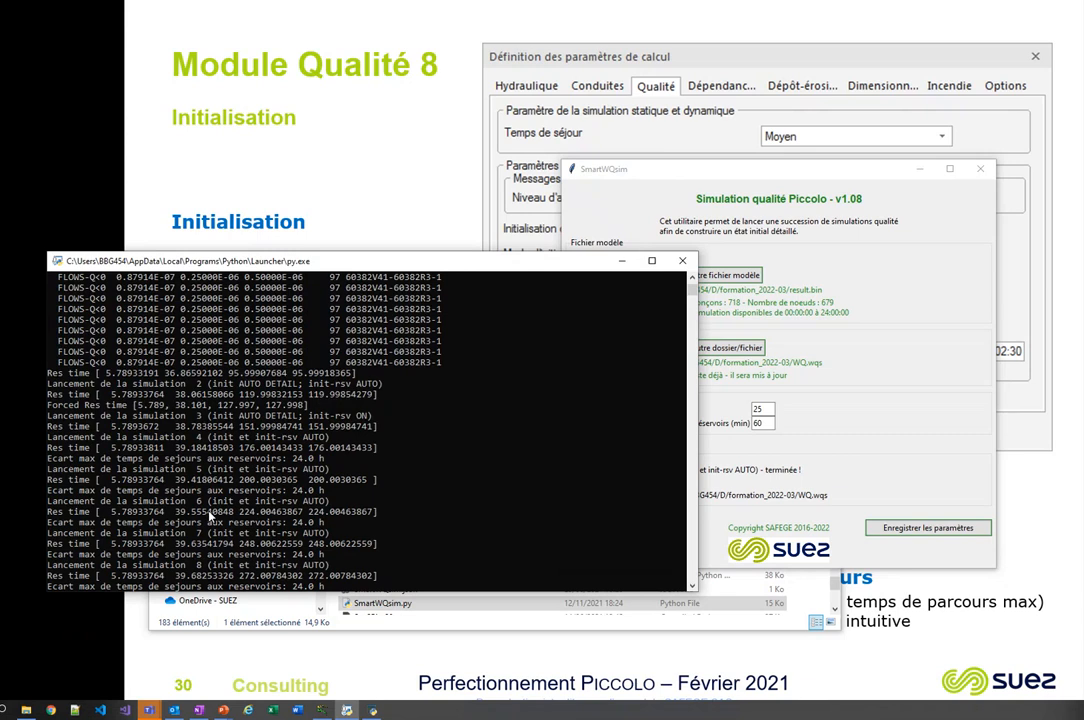
scroll(207, 530, "down", 6)
left_click_drag(151, 512, 146, 512)
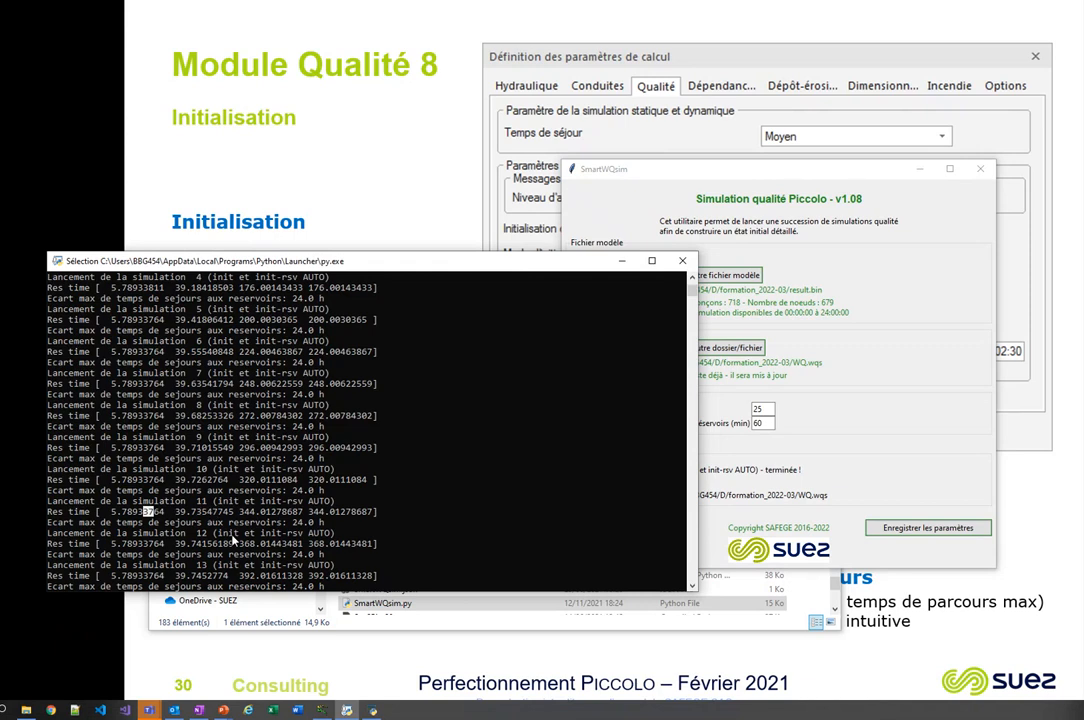
Step: Switch to Piccolo and choose WQ.wqs from the formation_2022-03 folder as the quality calculation's detailed state file
left_click(650, 238)
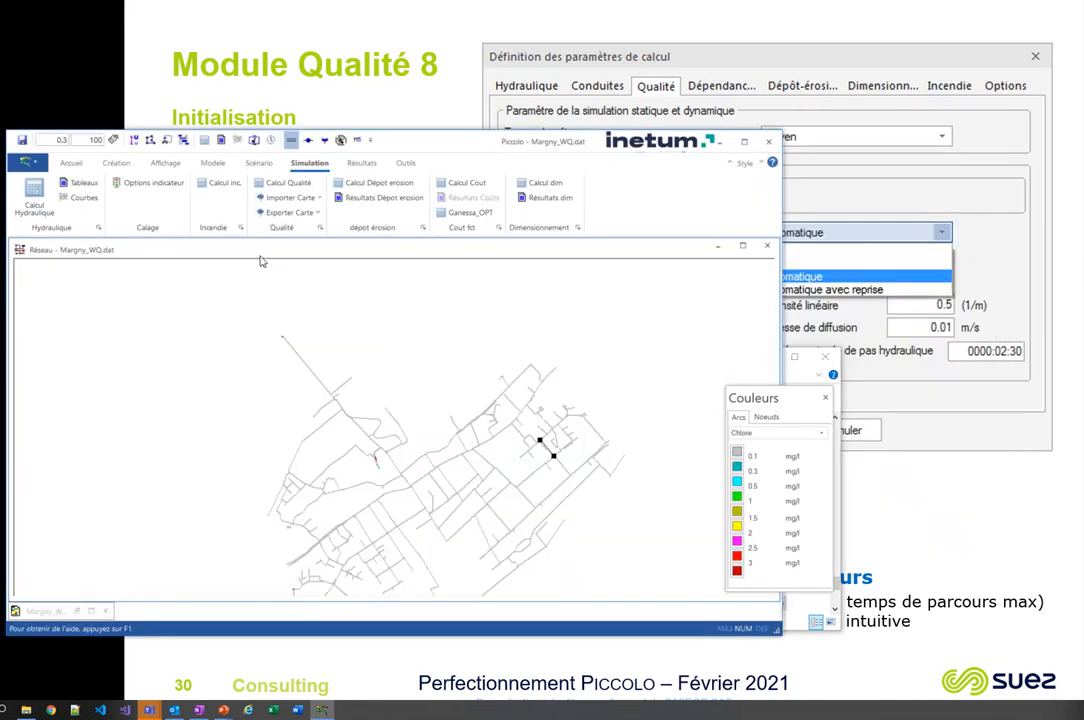
left_click(270, 182)
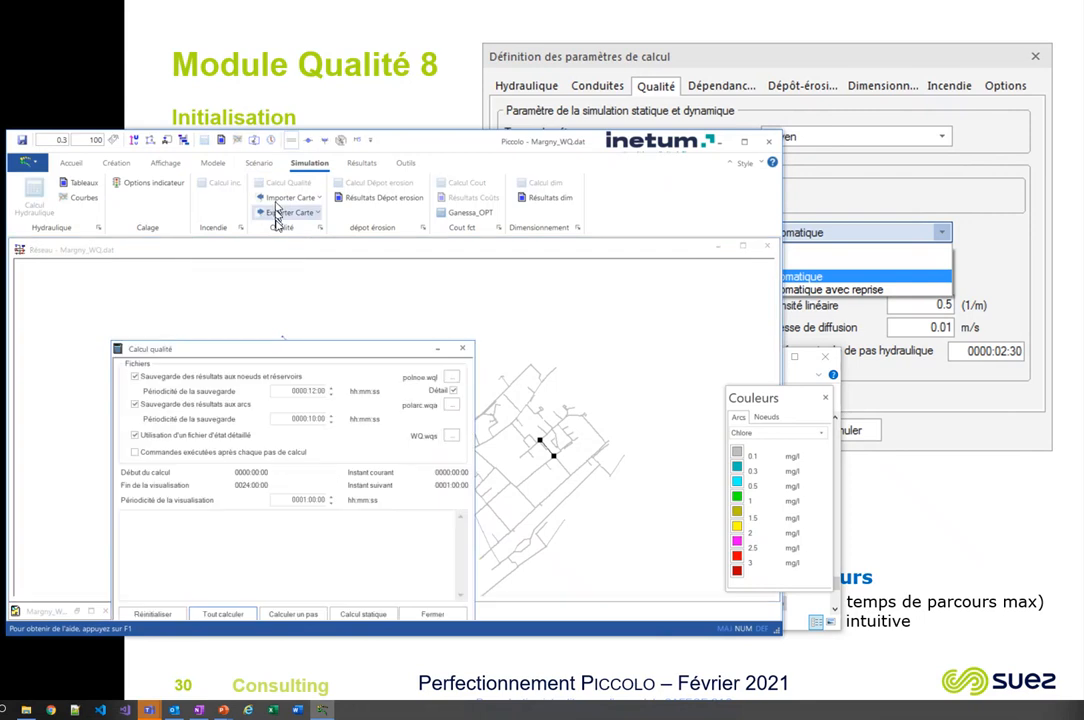
left_click(452, 437)
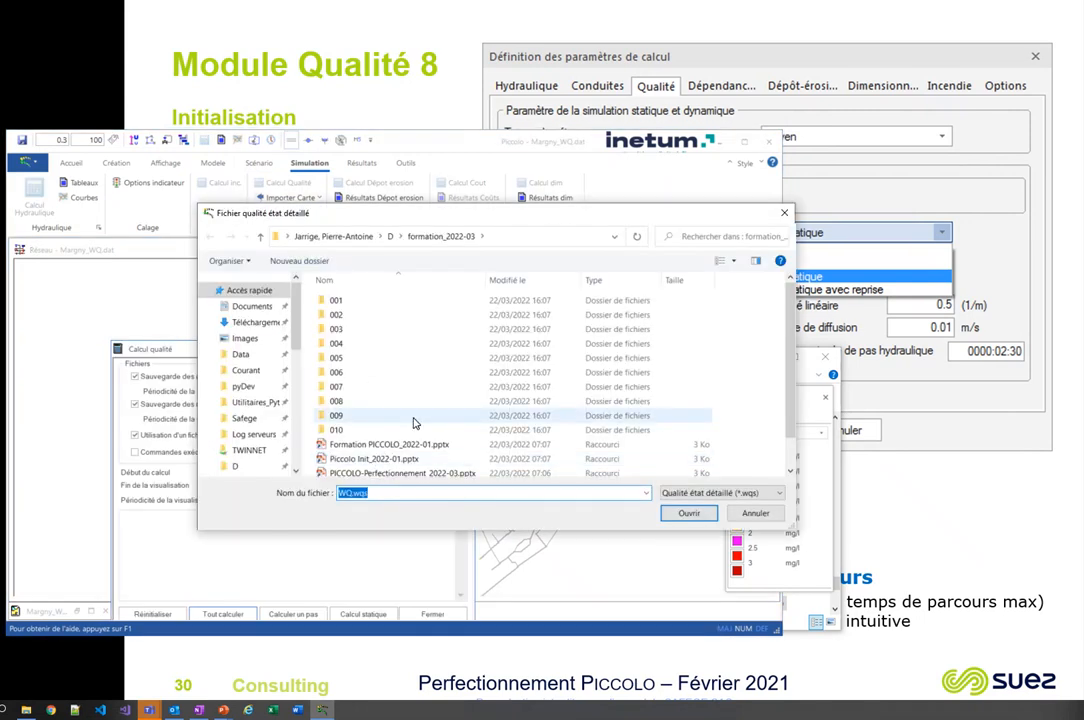
scroll(415, 423, "down", 1)
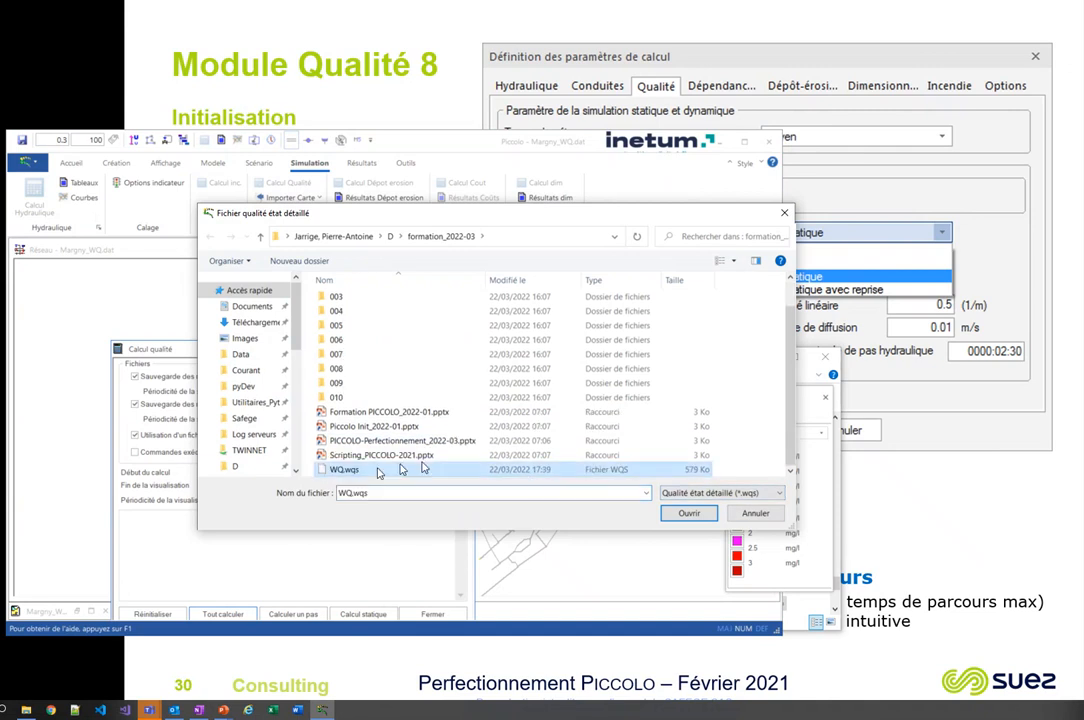
left_click(690, 514)
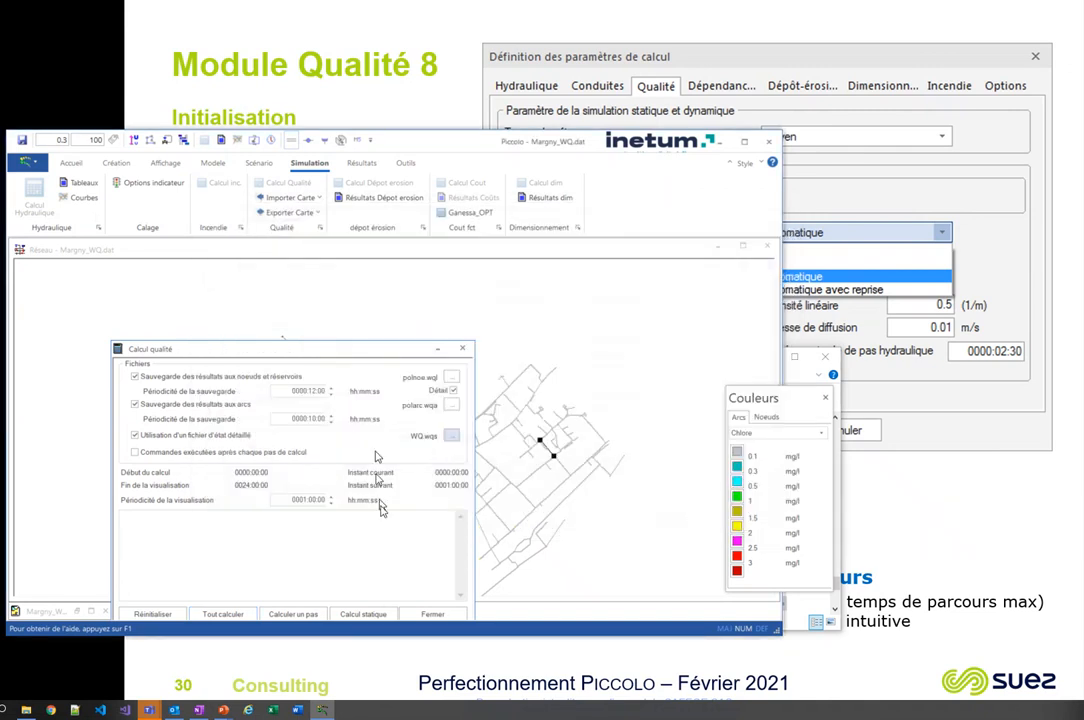
left_click(431, 613)
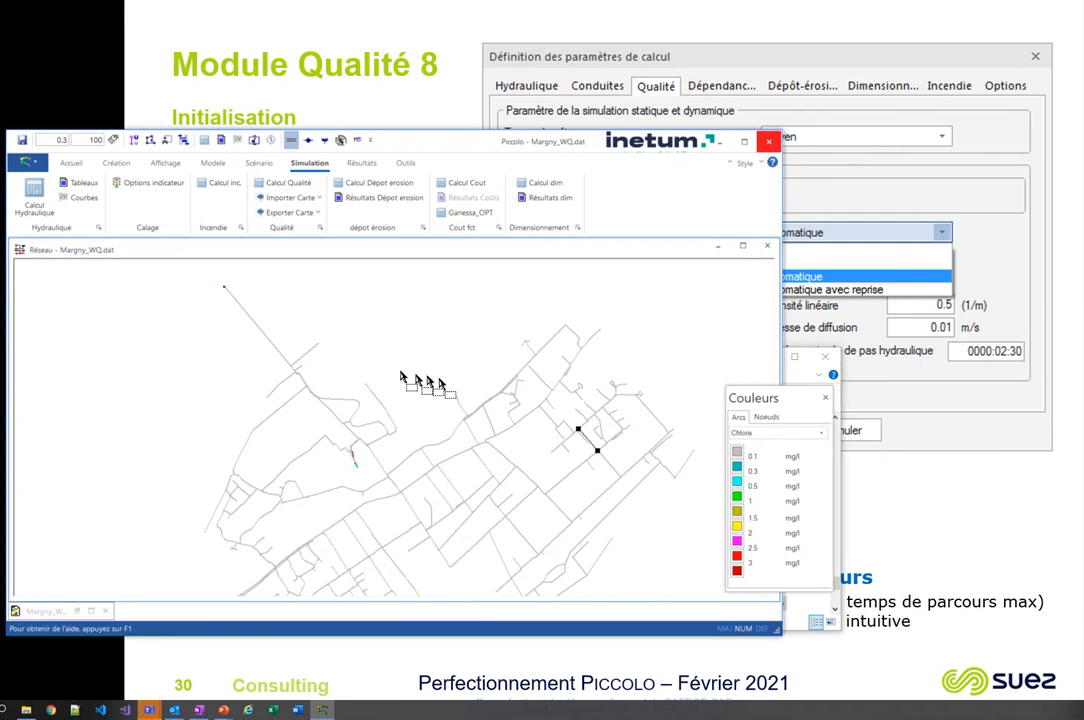
left_click(278, 183)
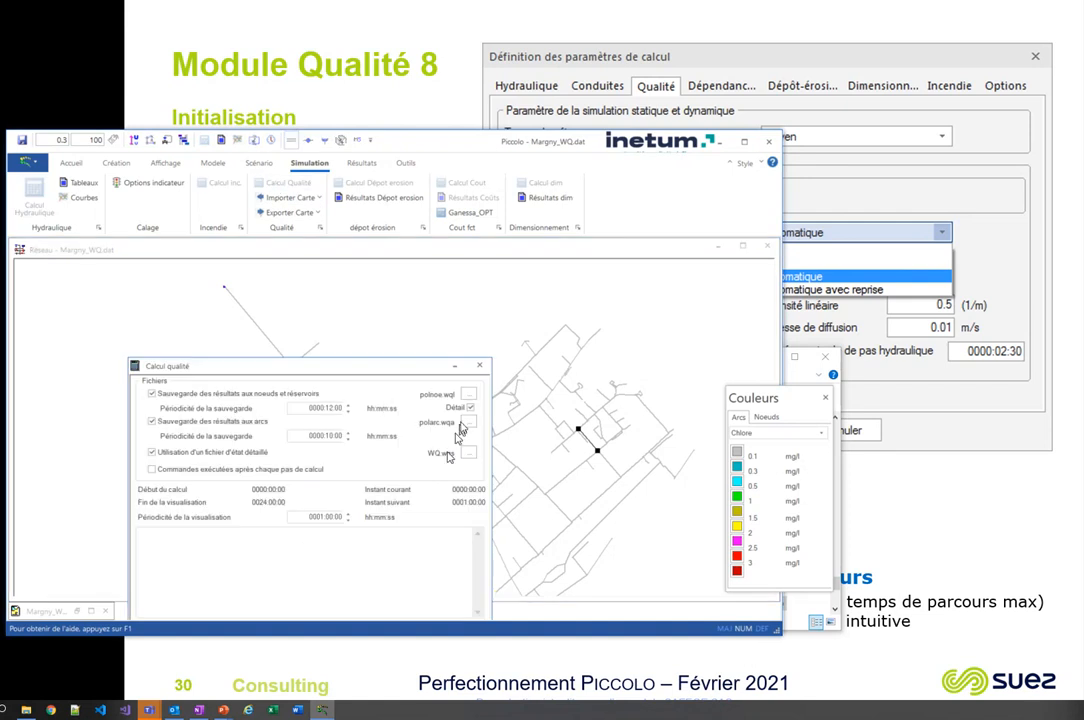
Step: Open the scenario's multi-component quality data, view the reservoir data, and display the component values of node 60382V63V
left_click(257, 164)
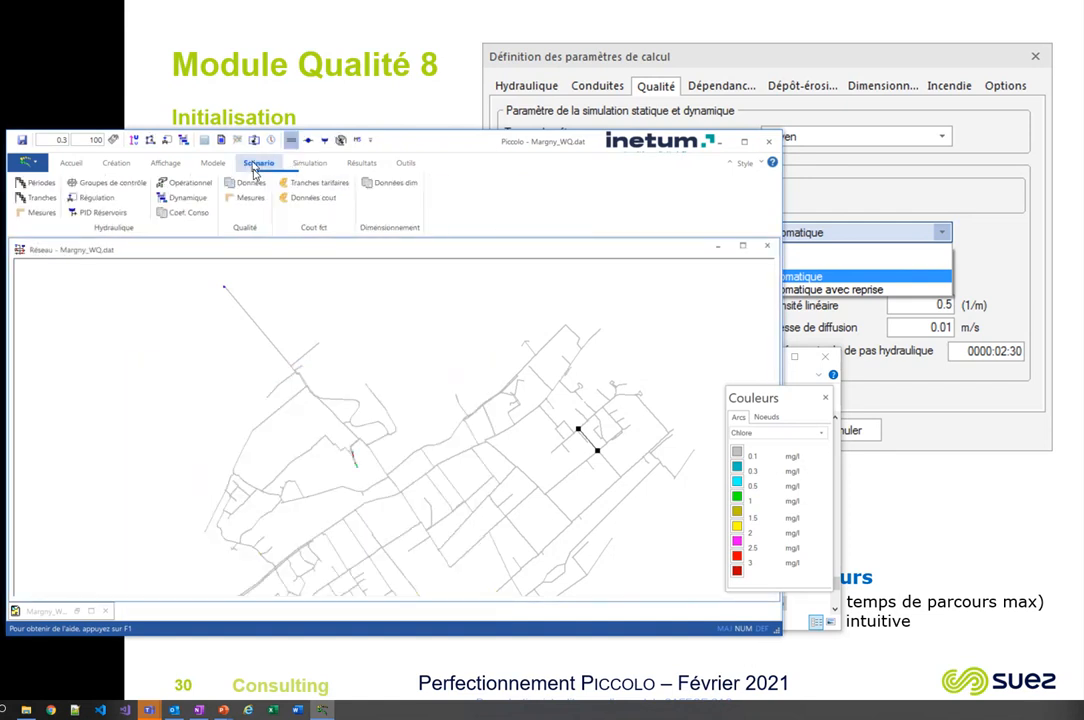
left_click(254, 180)
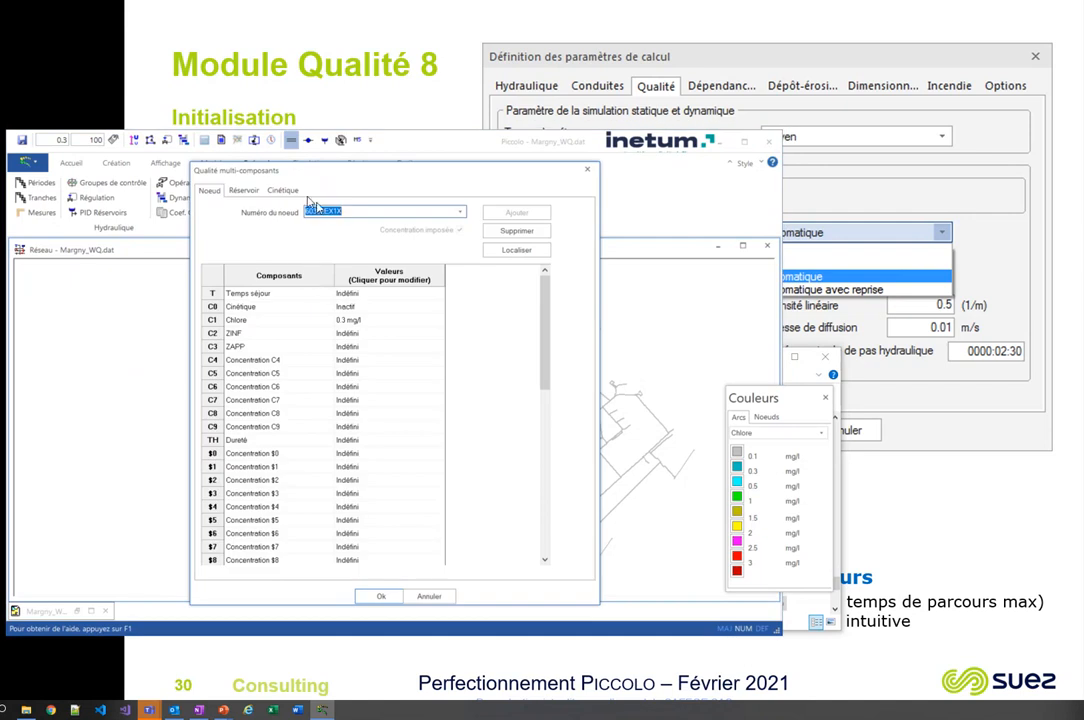
left_click(244, 190)
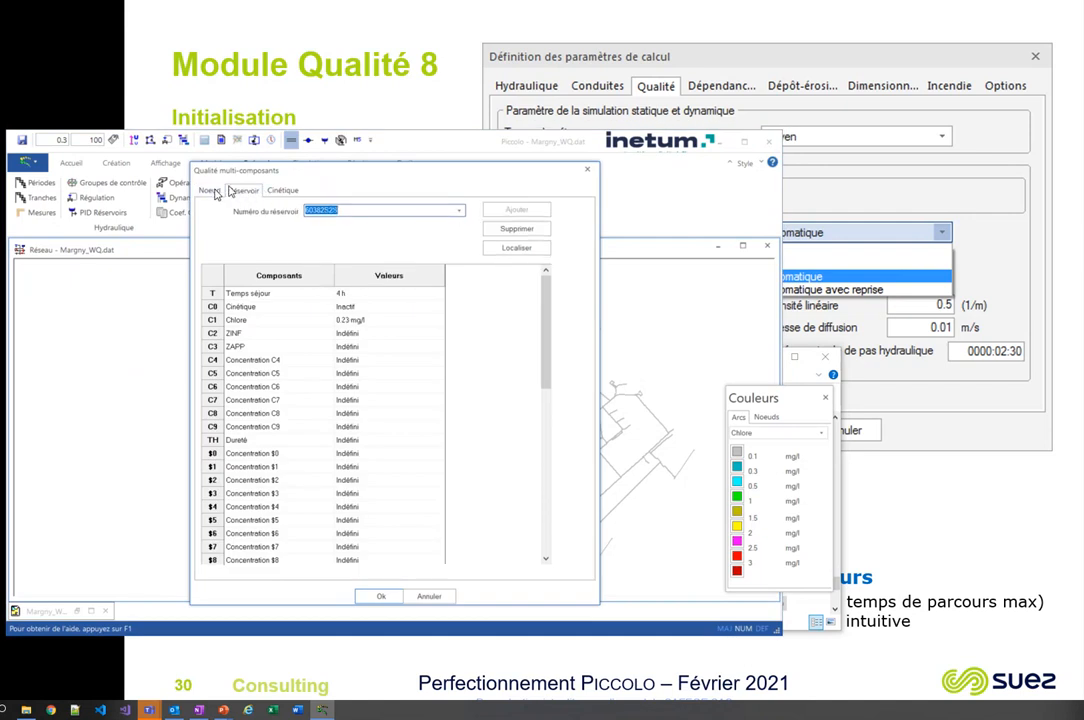
left_click(209, 191)
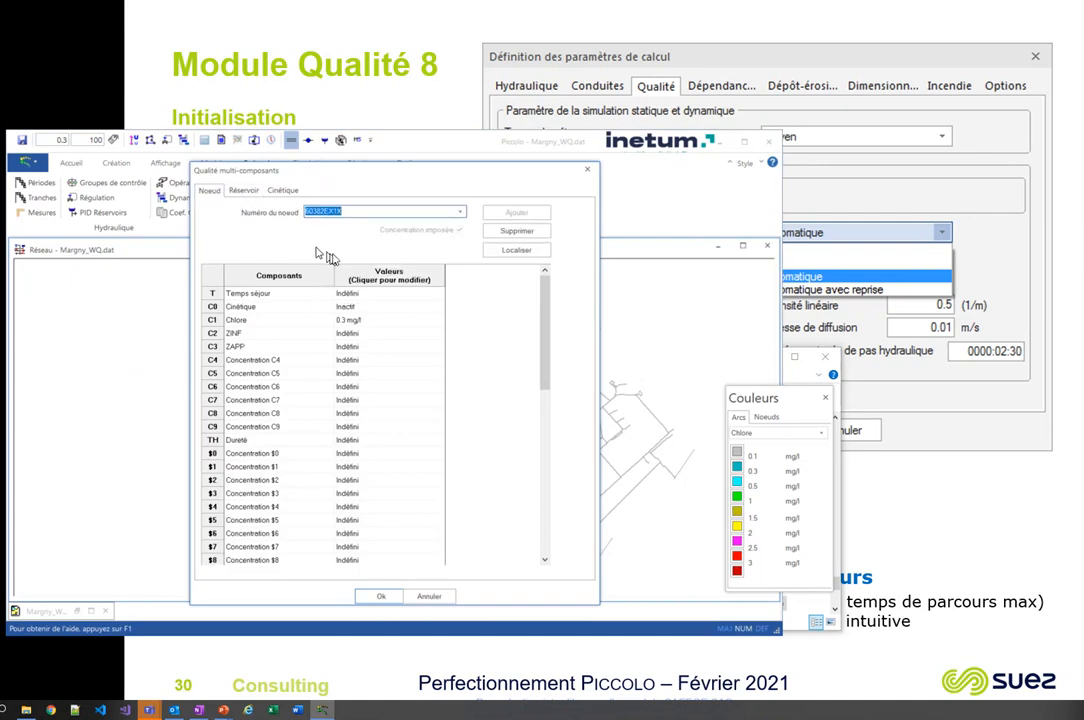
left_click(460, 212)
left_click(436, 236)
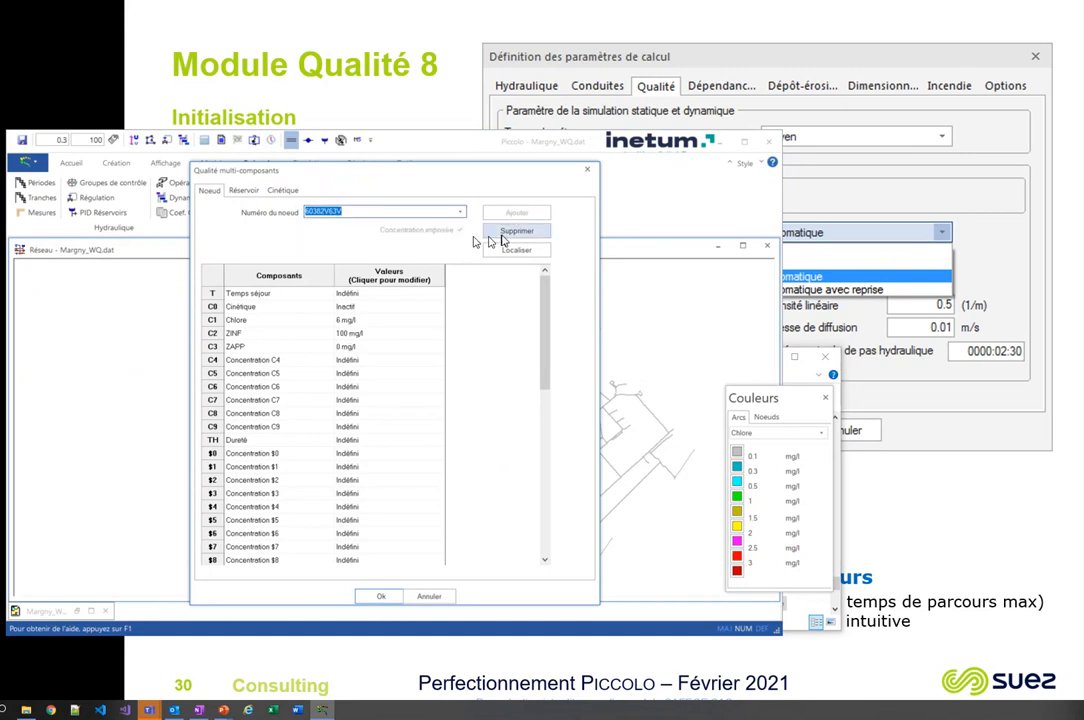
Step: Examine the time-dependent concentration option for ZINF at node 60382V63V, and close the quality data without saving
left_click(358, 333)
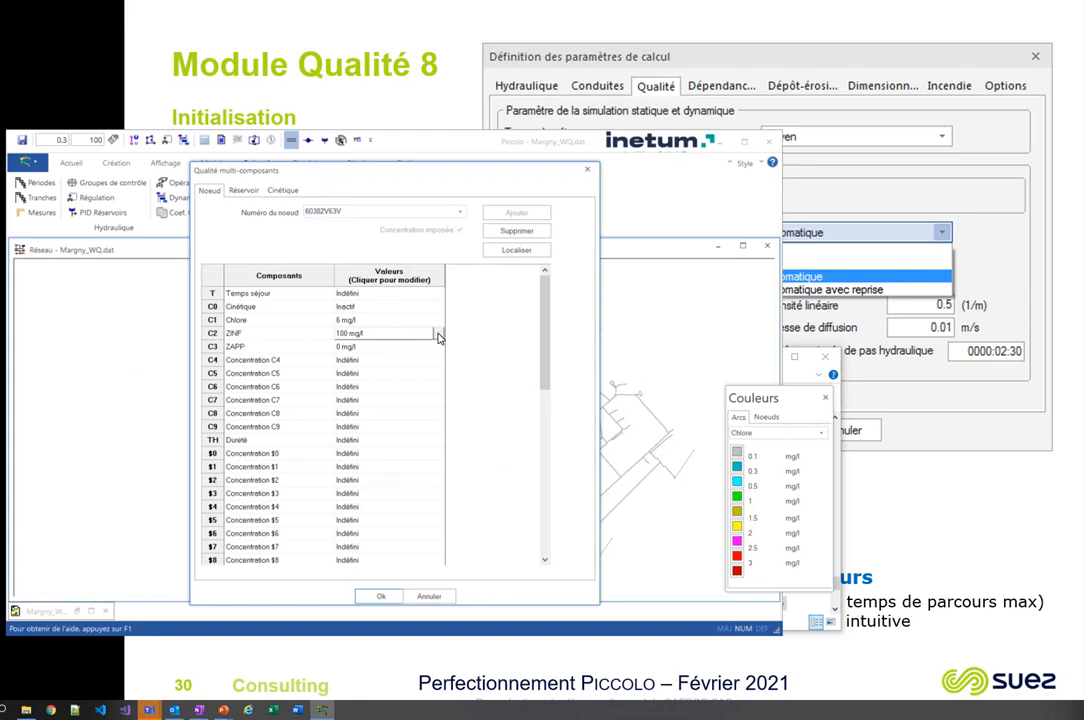
left_click(438, 336)
left_click(317, 257)
left_click(517, 275)
left_click(438, 336)
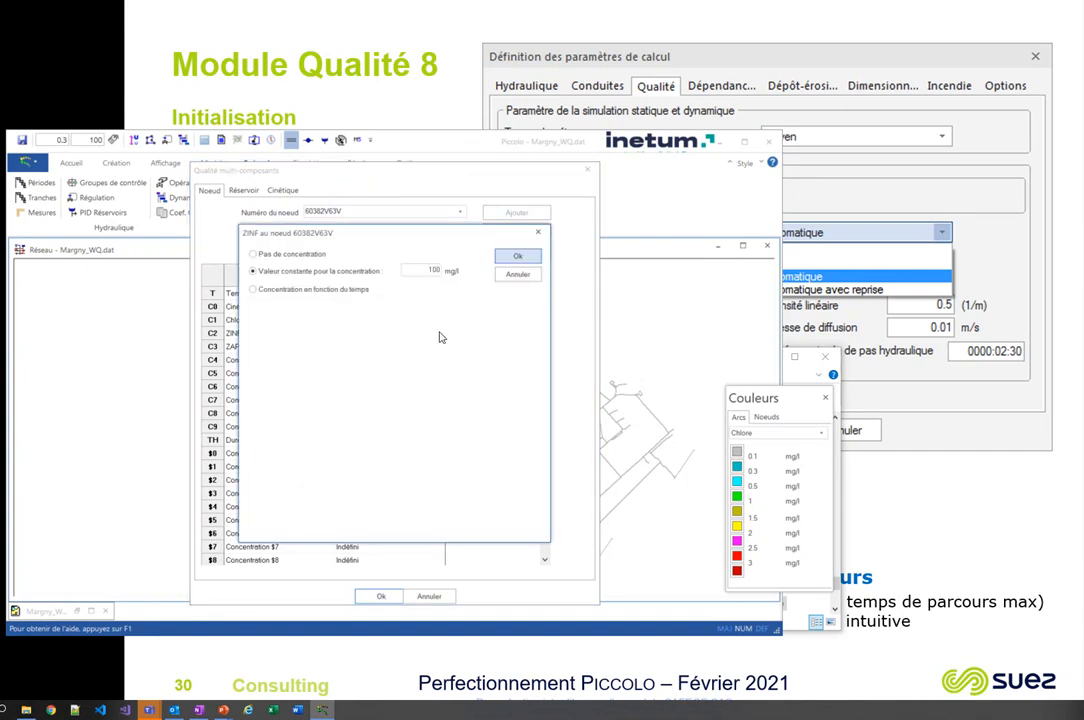
left_click(318, 290)
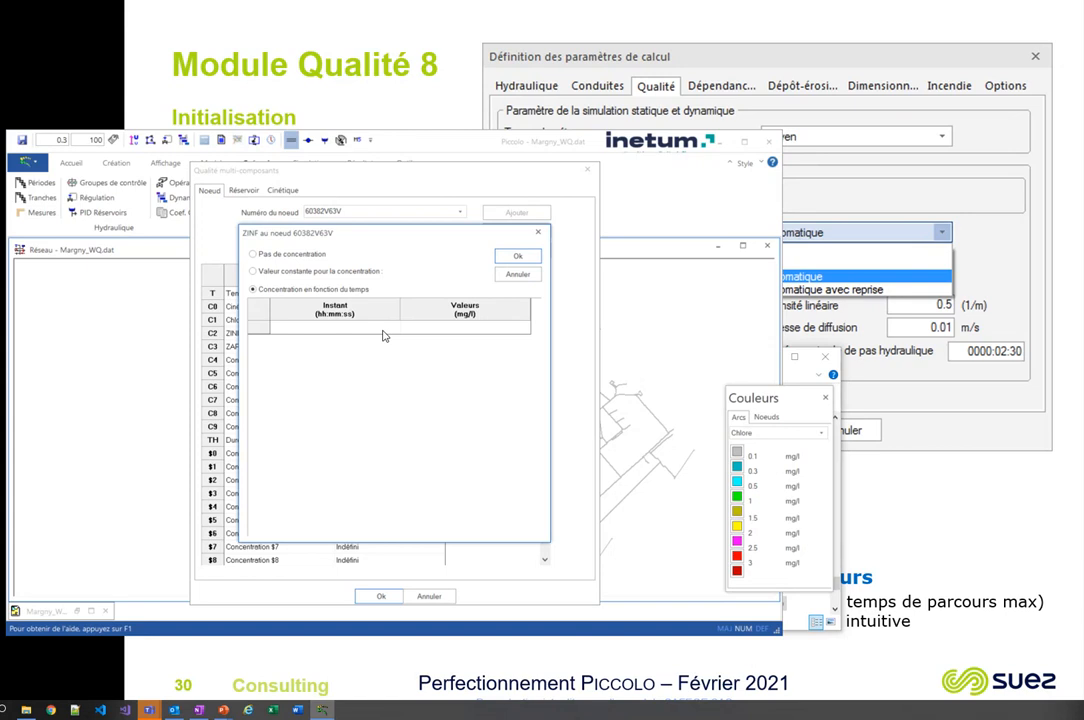
key("Escape")
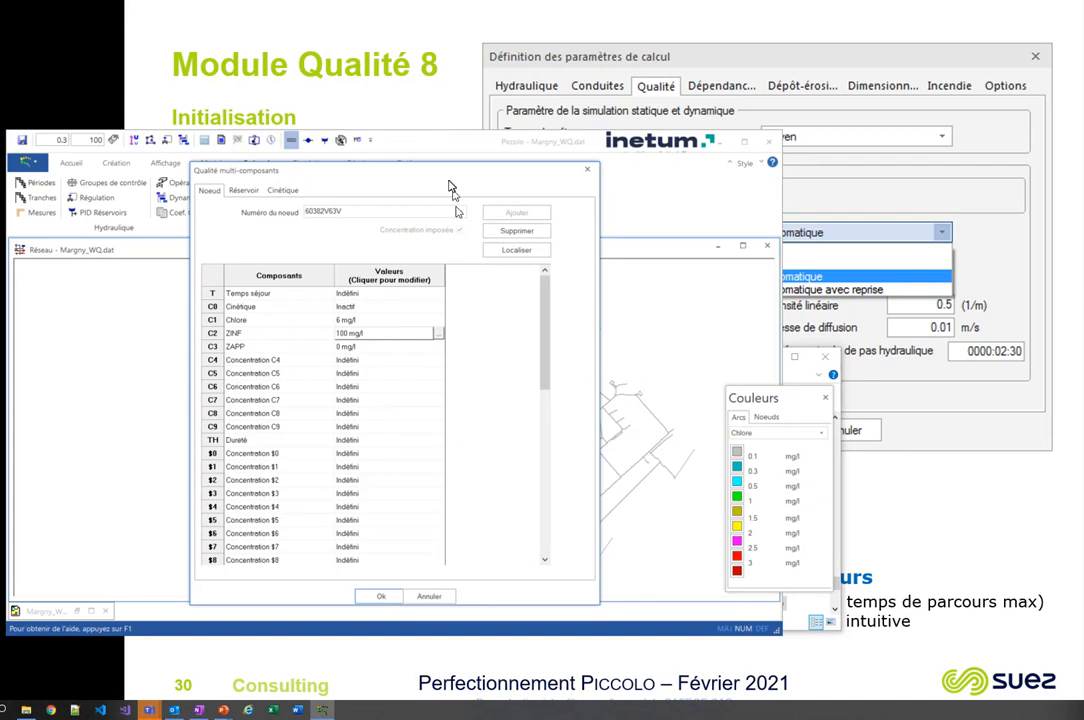
left_click_drag(448, 181, 368, 178)
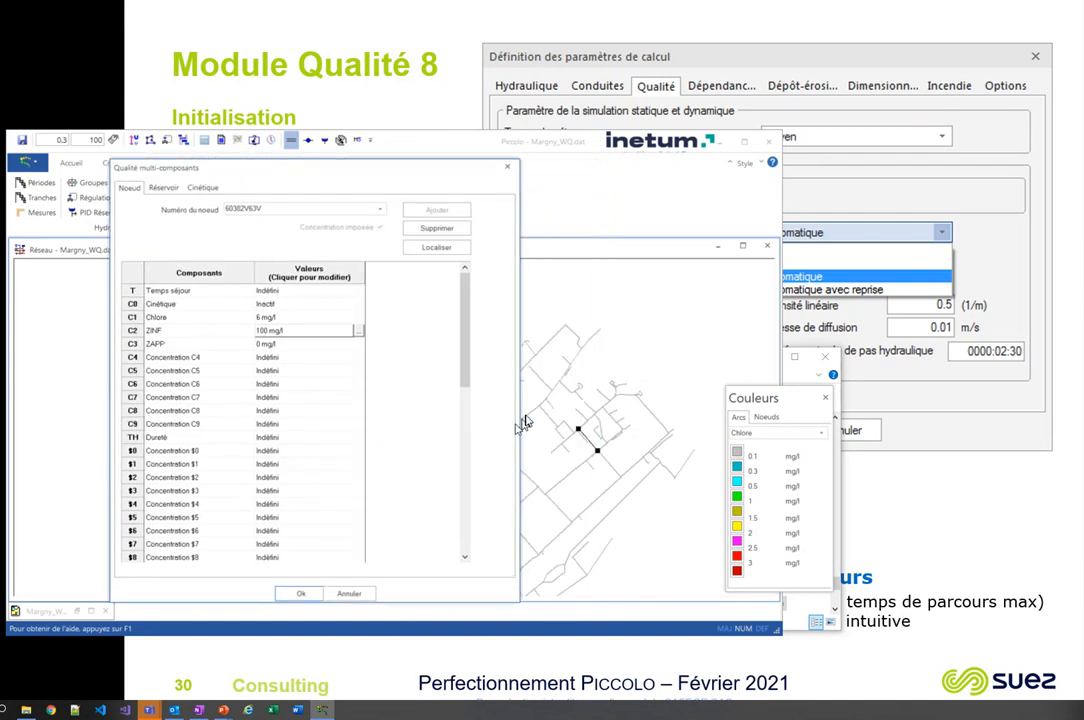
left_click(349, 593)
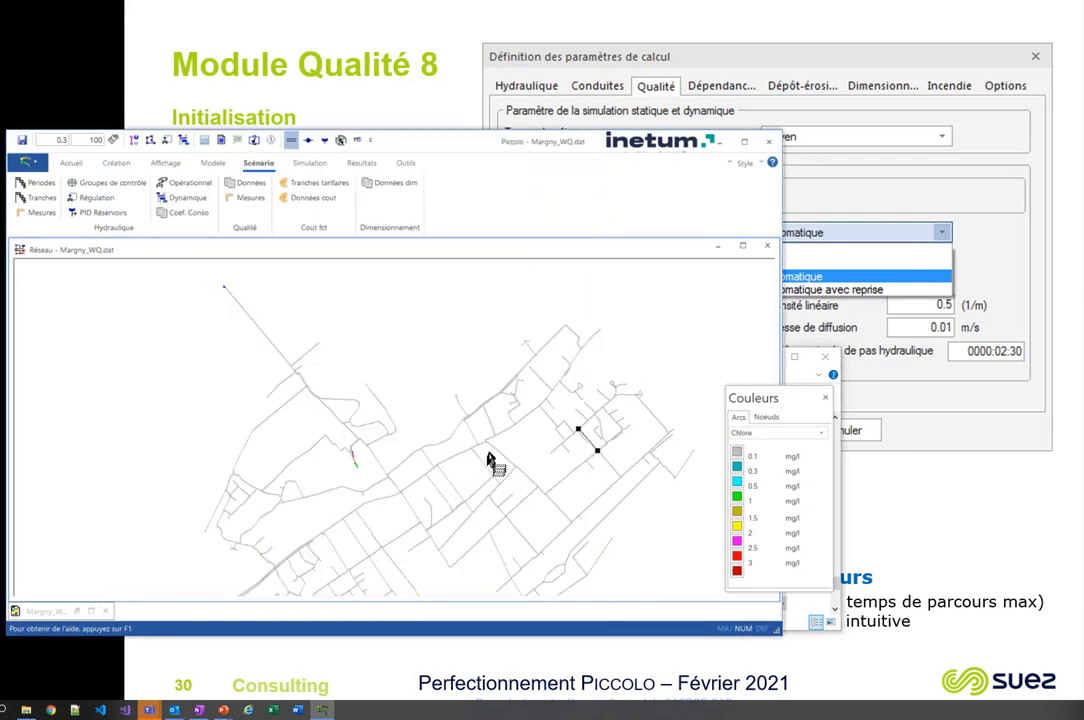
Step: Open the properties of node 60382V248V in the north-eastern part of the network and copy its node number
scroll(490, 458, "up", 3)
scroll(490, 458, "down", 3)
left_click(606, 474)
scroll(606, 474, "up", 2)
left_click(308, 140)
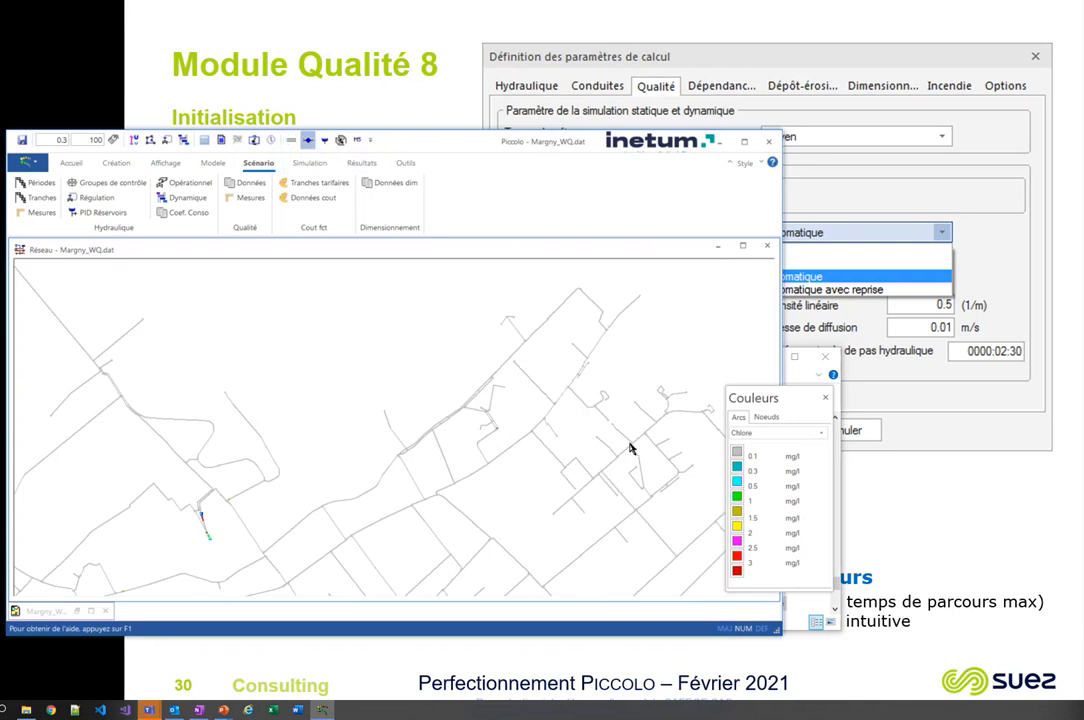
left_click(631, 447)
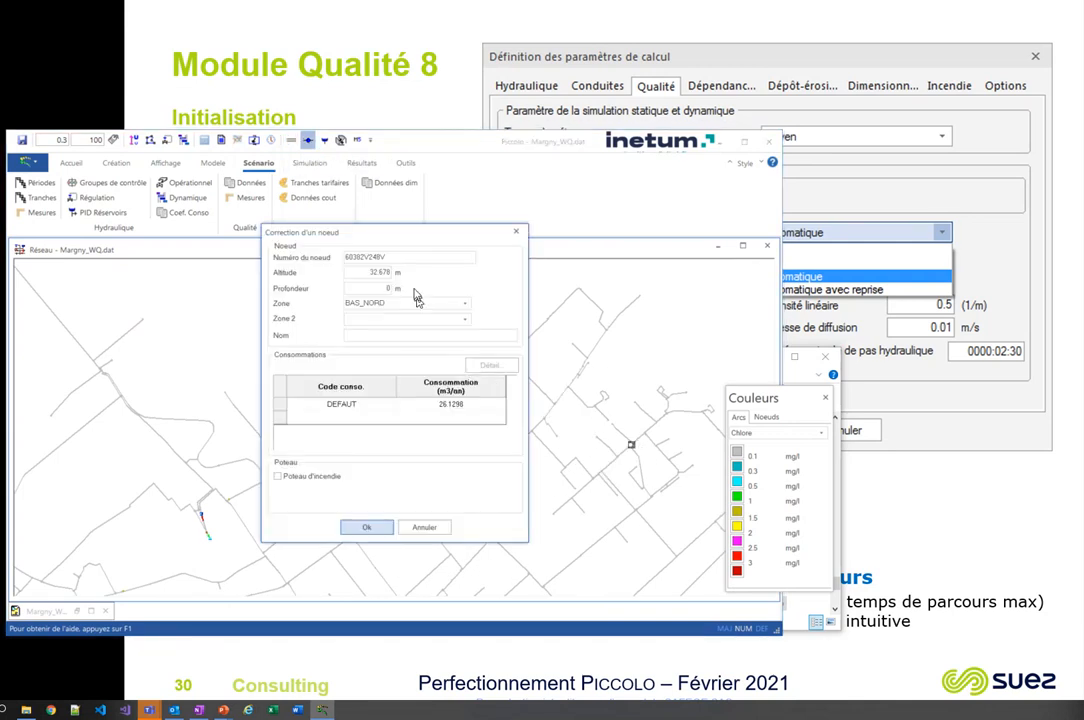
double_click(400, 257)
key("ctrl+c")
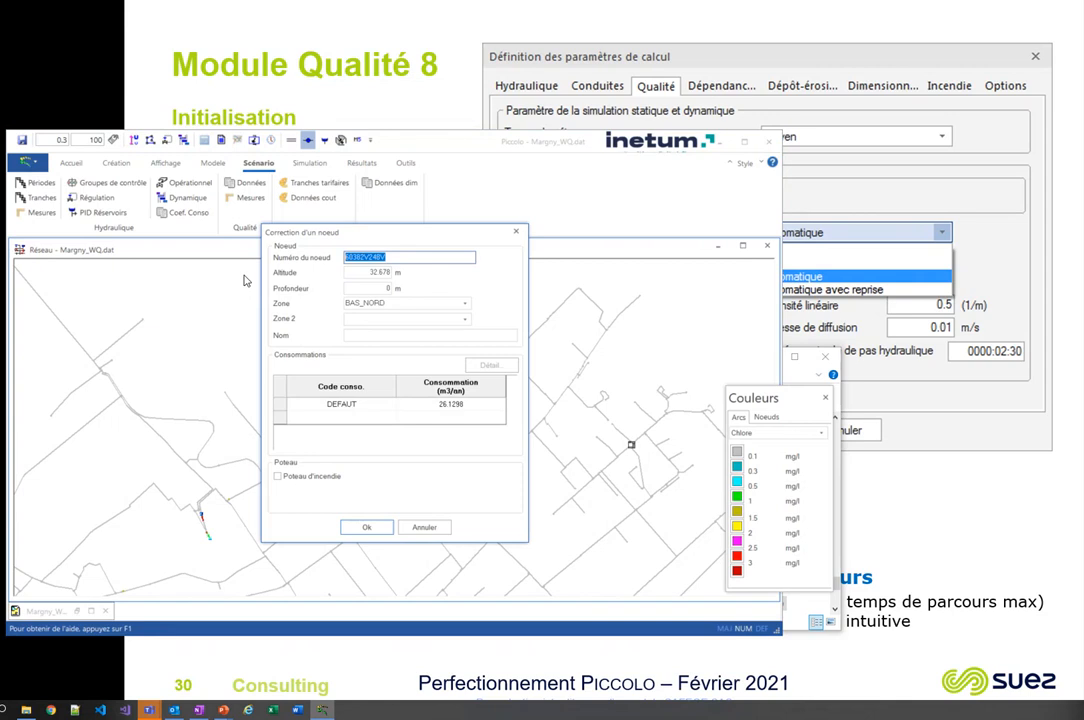
left_click(417, 526)
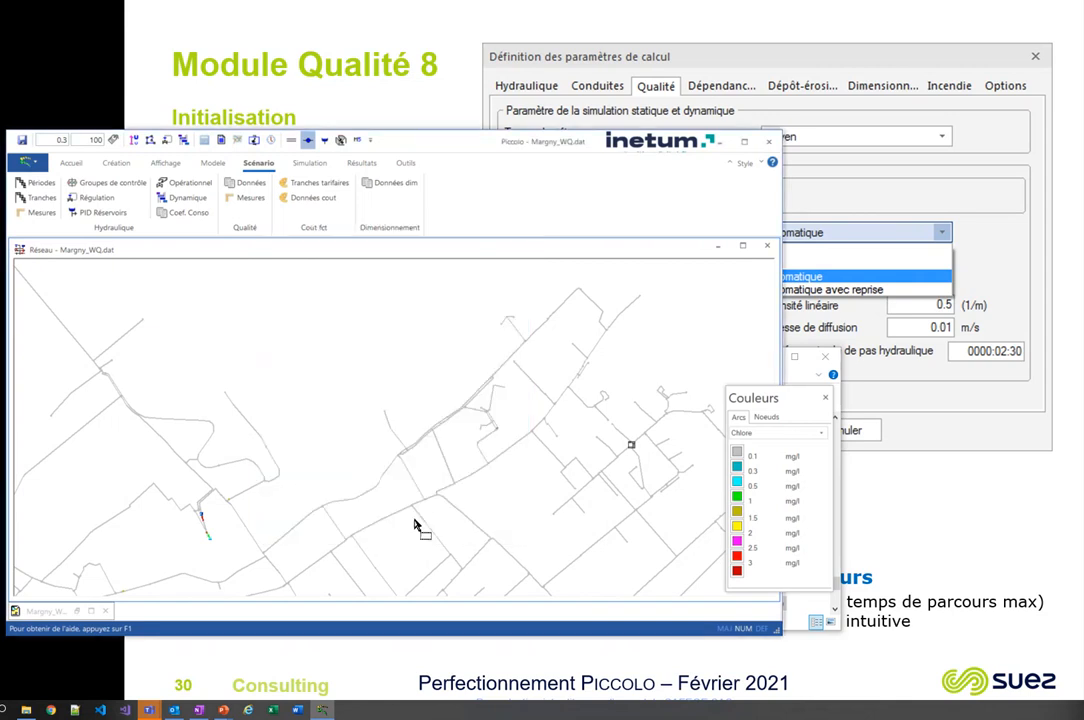
Step: Add node 60382V248V to the nodes in the multi-component quality data
left_click(250, 183)
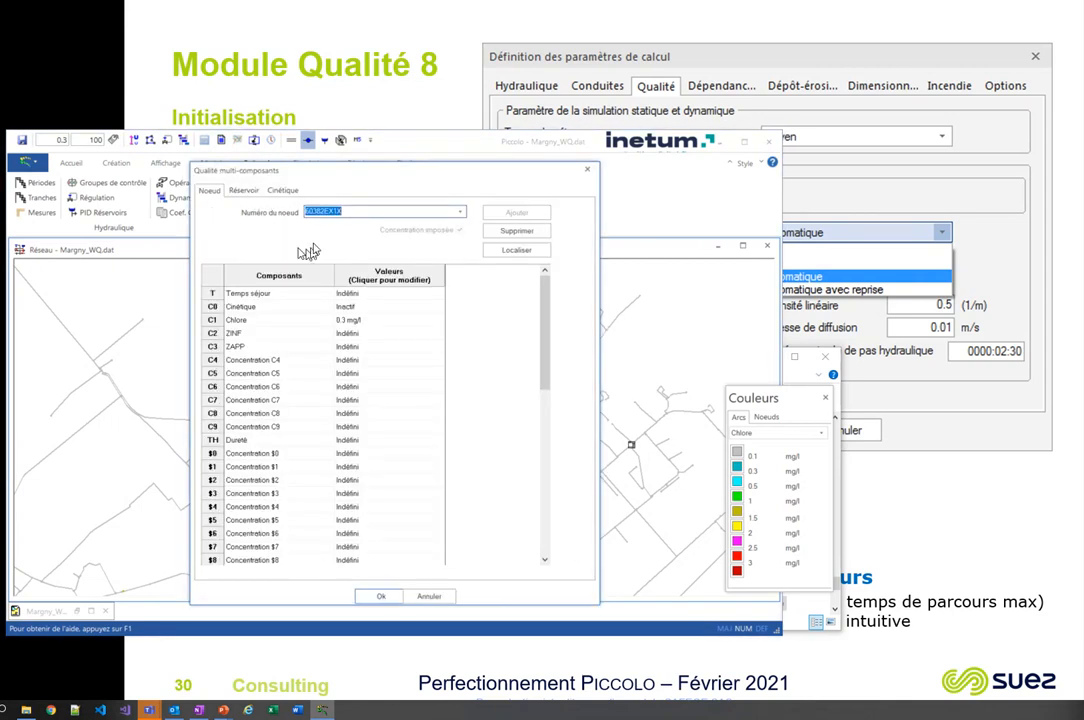
left_click(352, 211)
left_click_drag(349, 211, 265, 216)
key("ctrl+v")
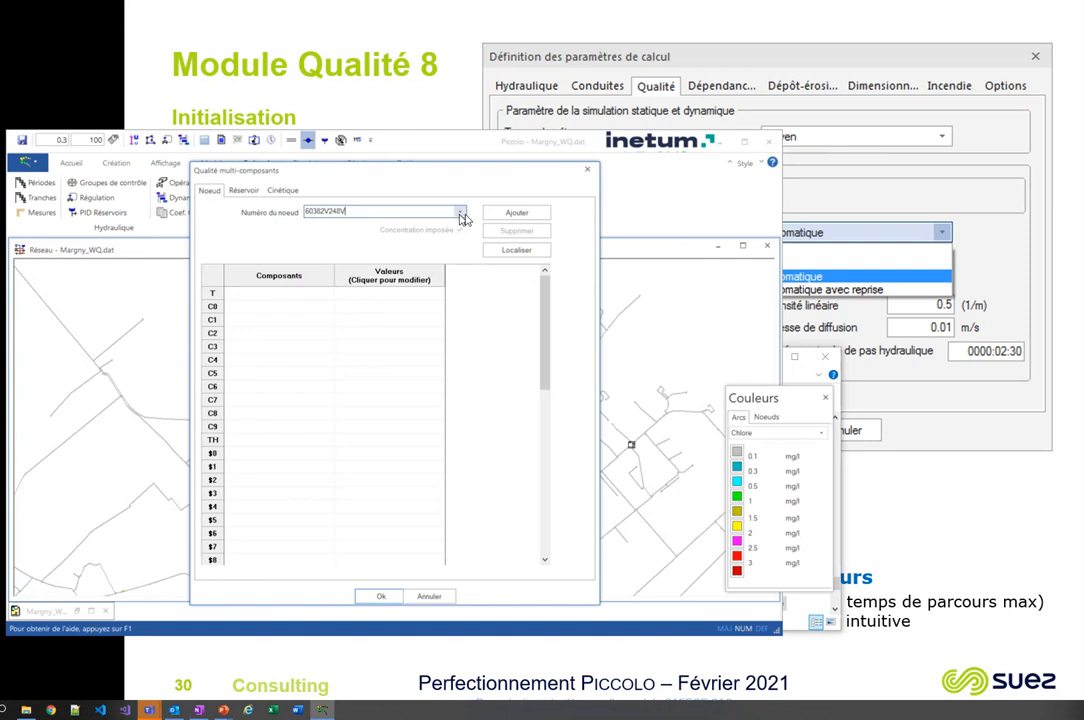
left_click(517, 214)
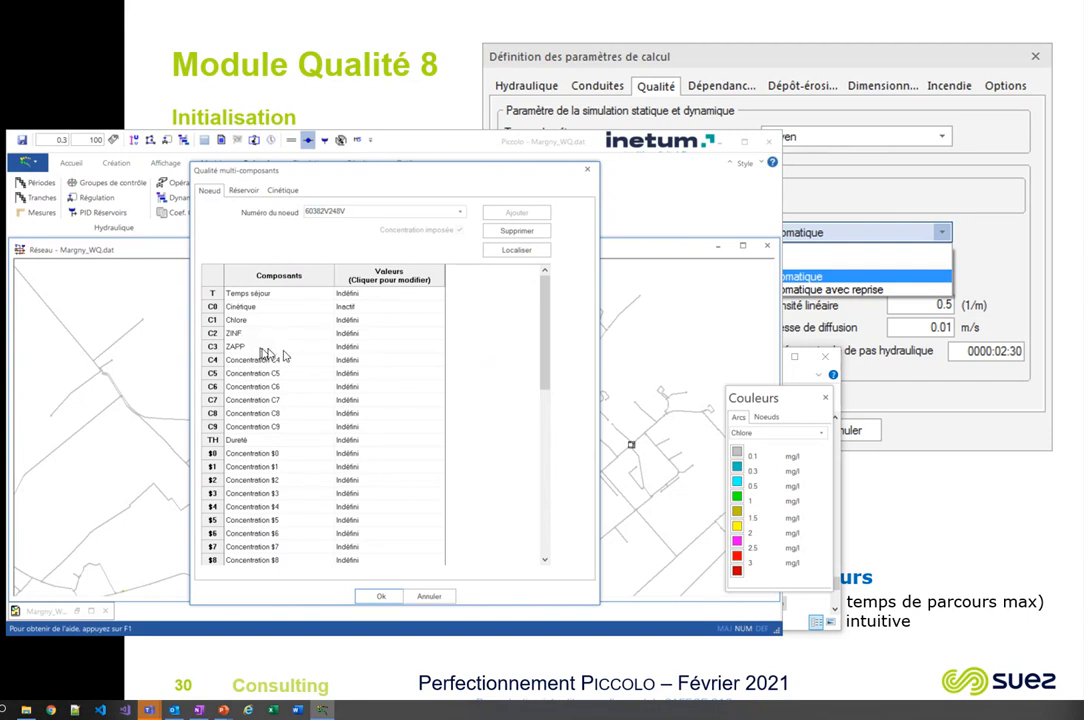
Step: Set ZINF at node 60382V248V to a constant concentration of 50 mg/l
left_click(434, 334)
left_click(345, 271)
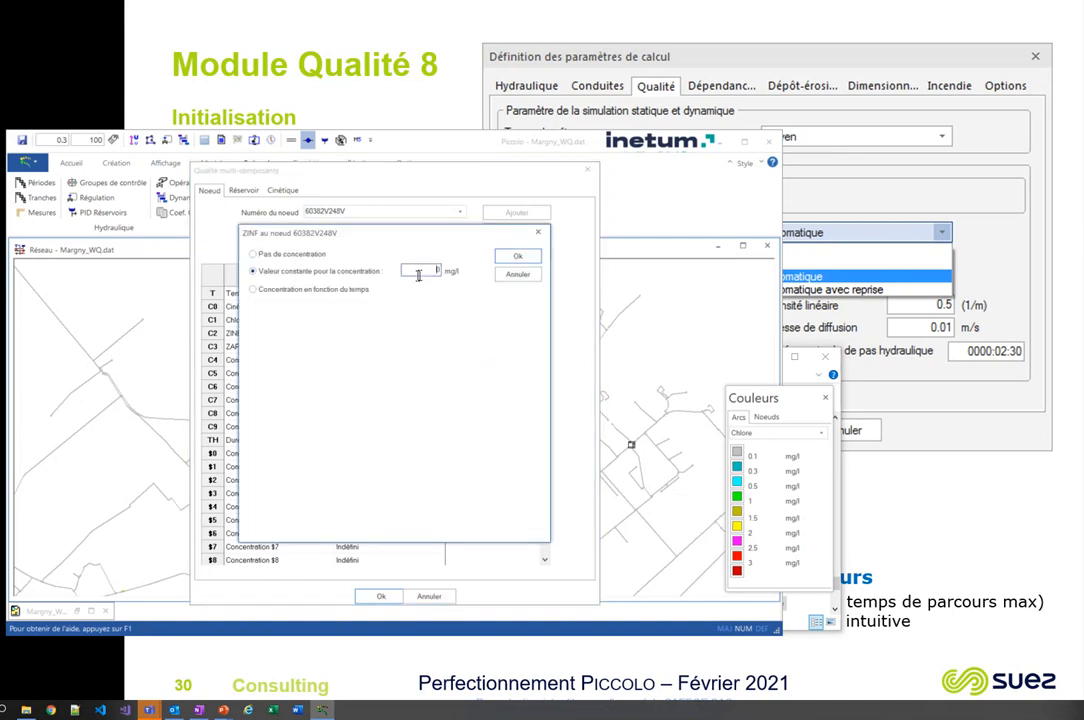
type("50")
left_click(516, 256)
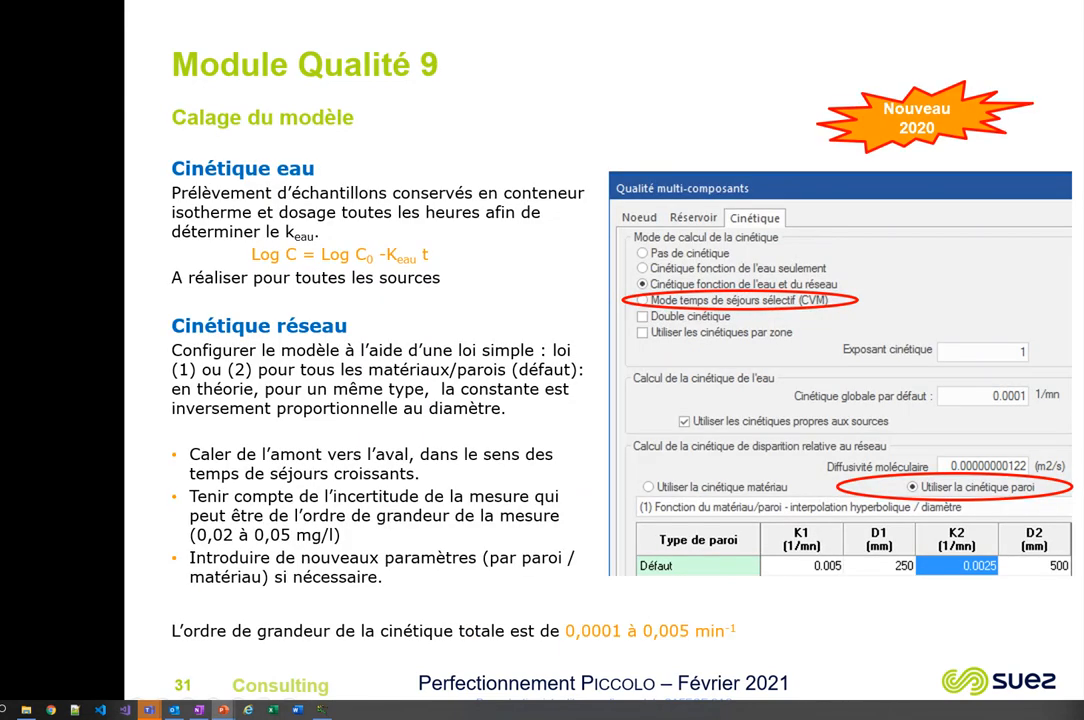
Step: Switch to Piccolo and set the multi-component quality kinetics to selective residence time mode (CVM), parameterised by material and activated for PVC0
key("alt+Tab")
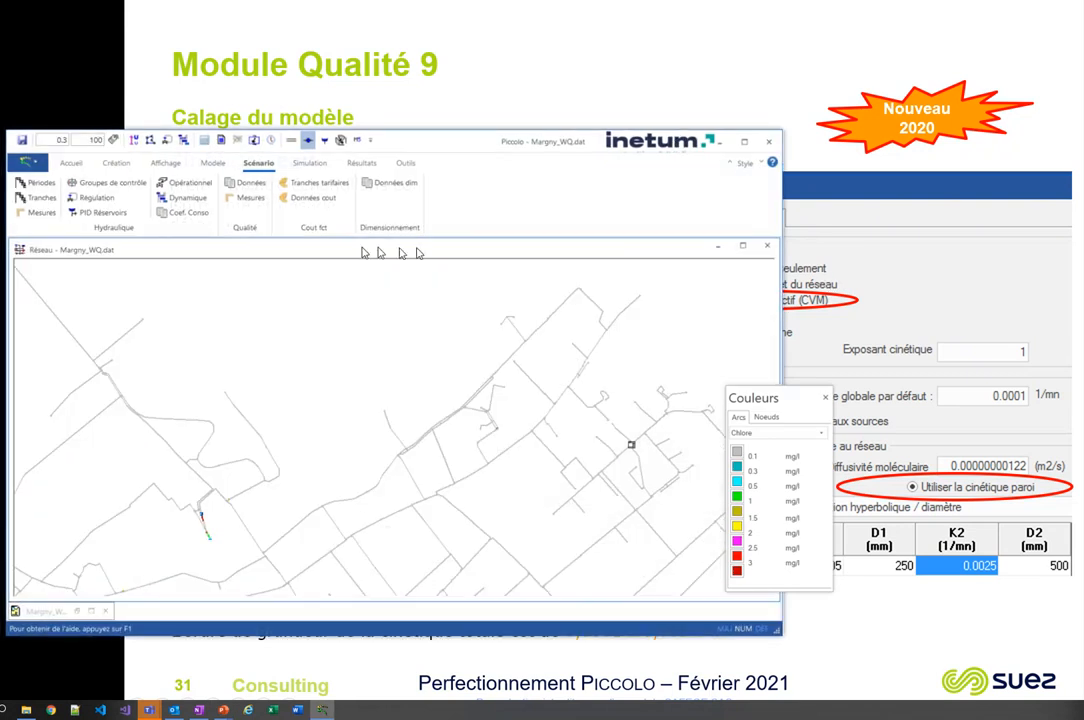
left_click(241, 189)
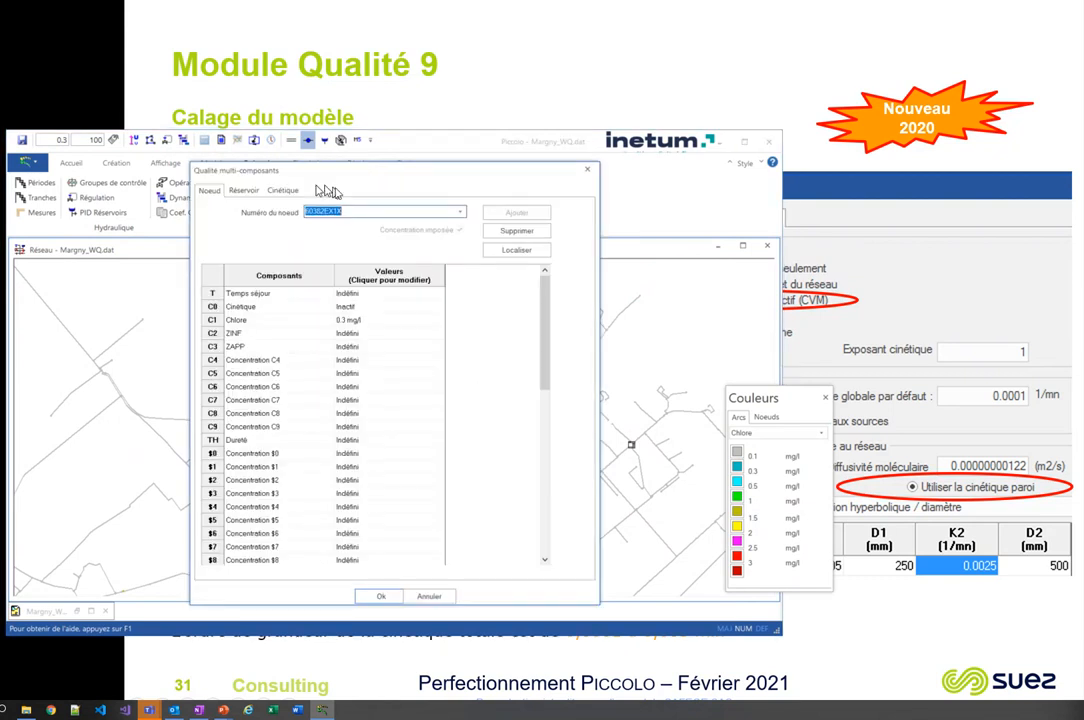
left_click(282, 190)
left_click(240, 246)
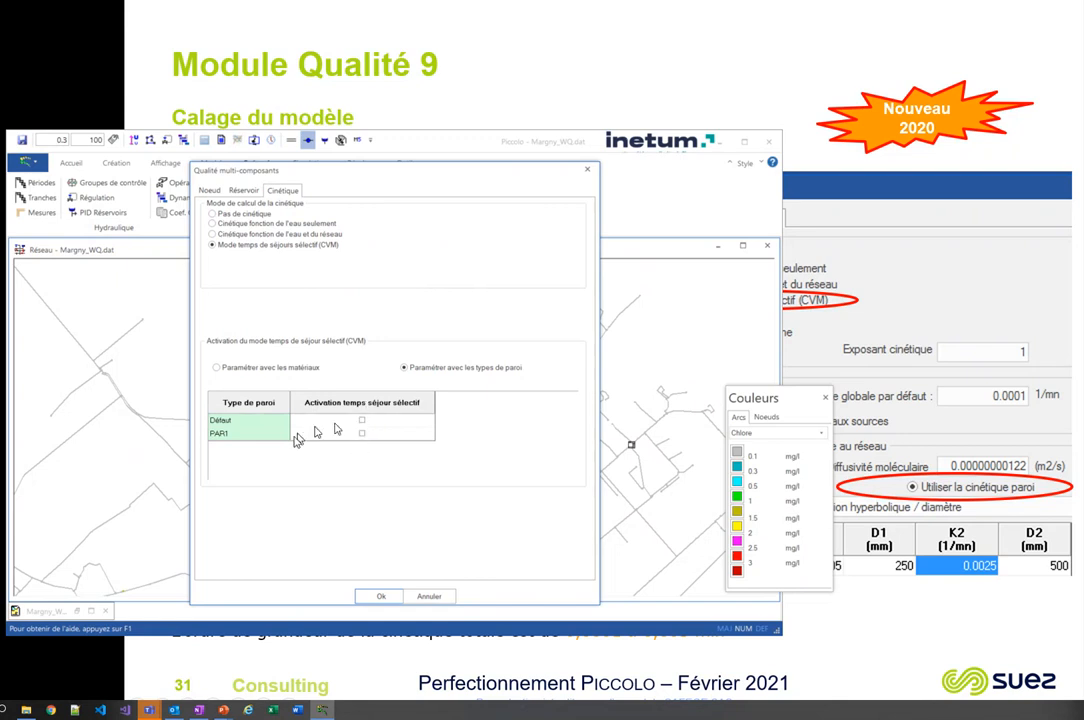
left_click(216, 367)
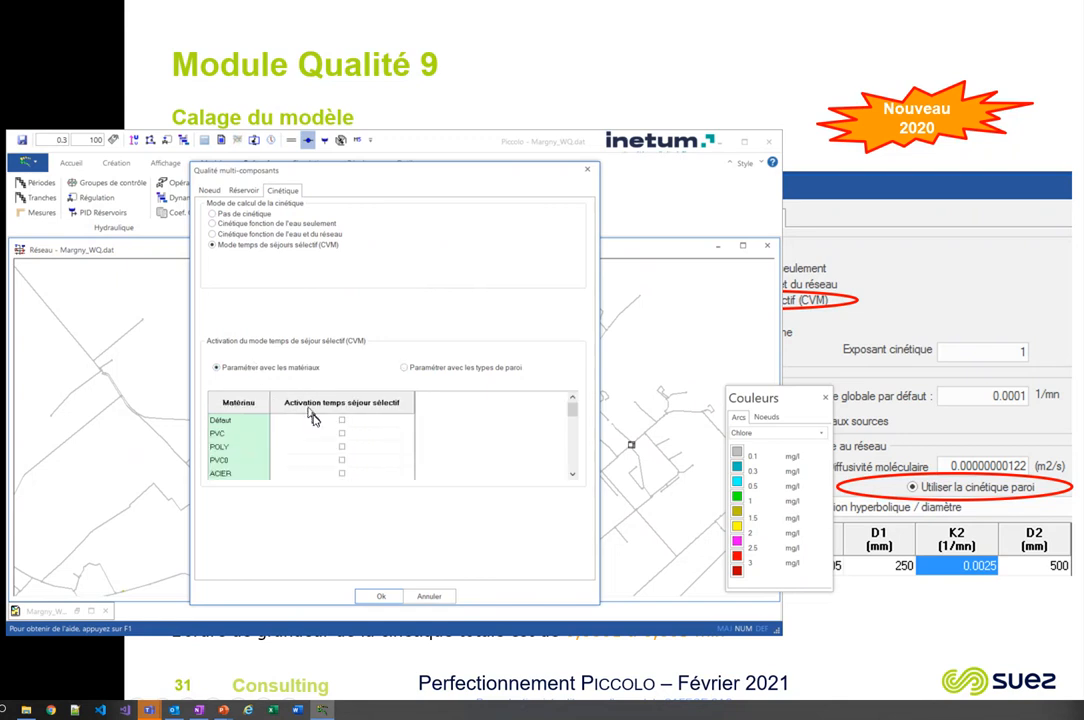
left_click(340, 459)
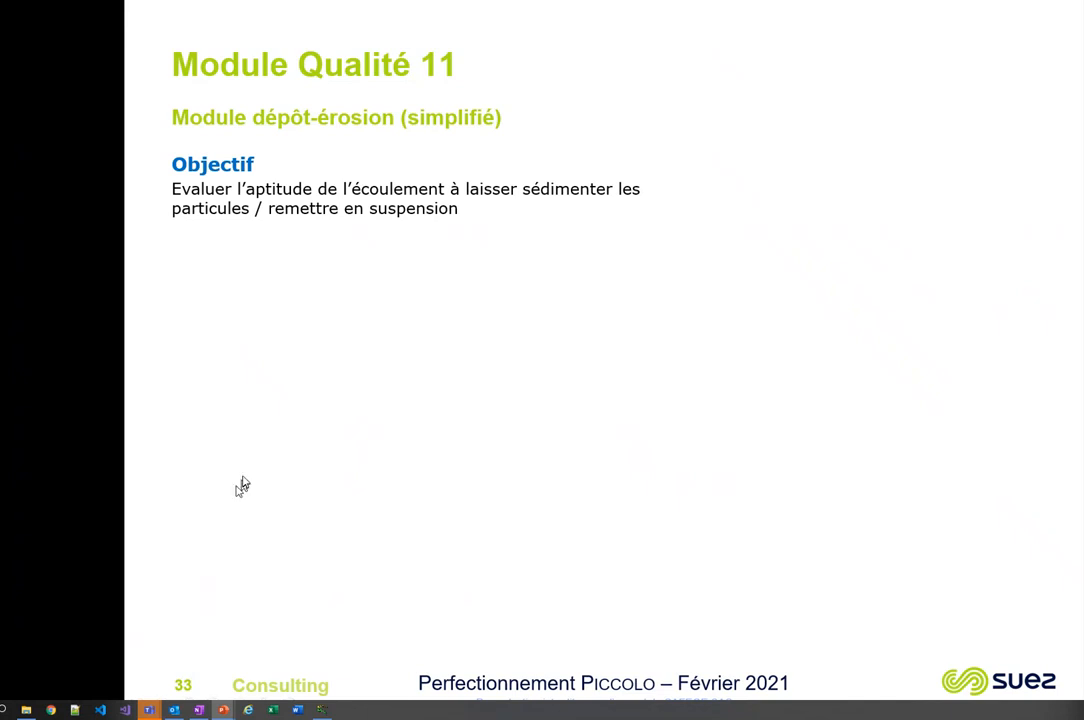
left_click(290, 370)
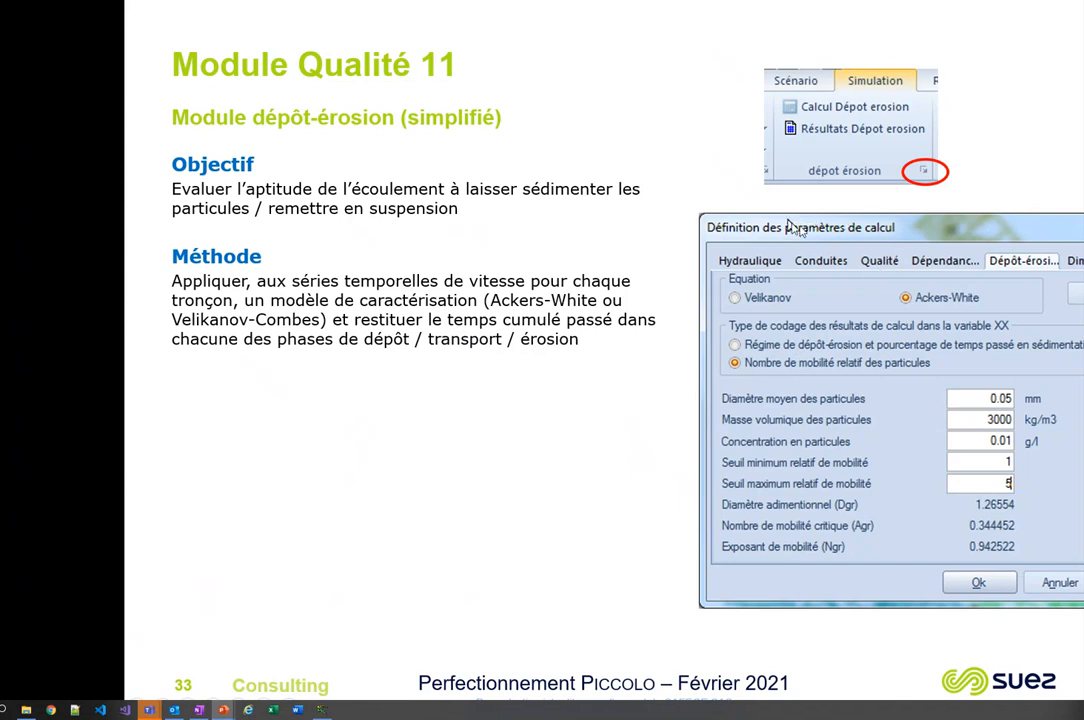